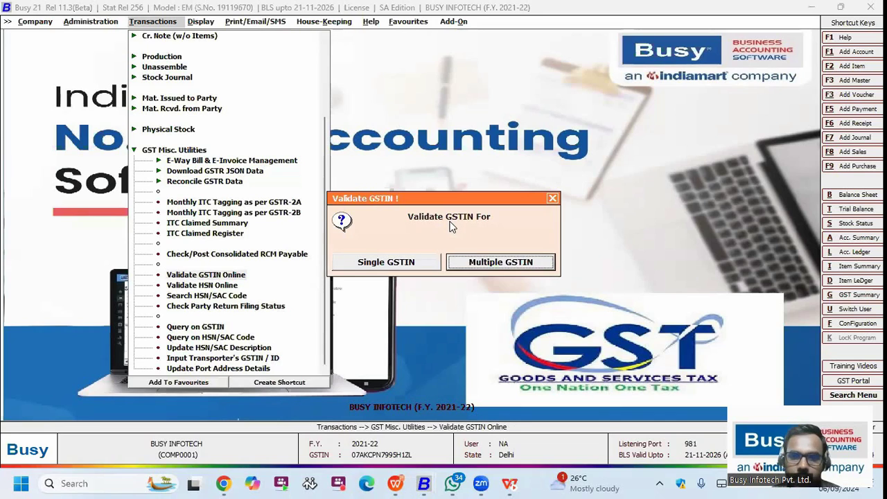
Load all accounts for multiple GSTIN validation and tick A TO Z BUSINESS PRODUCTS, AEROWSTAR AUTO CORPORATION, AIR INDIA CHARTERS LIMITED, AIR INDIA LIMITED and AJIT AUTO INDUSTRIES.
key("Return")
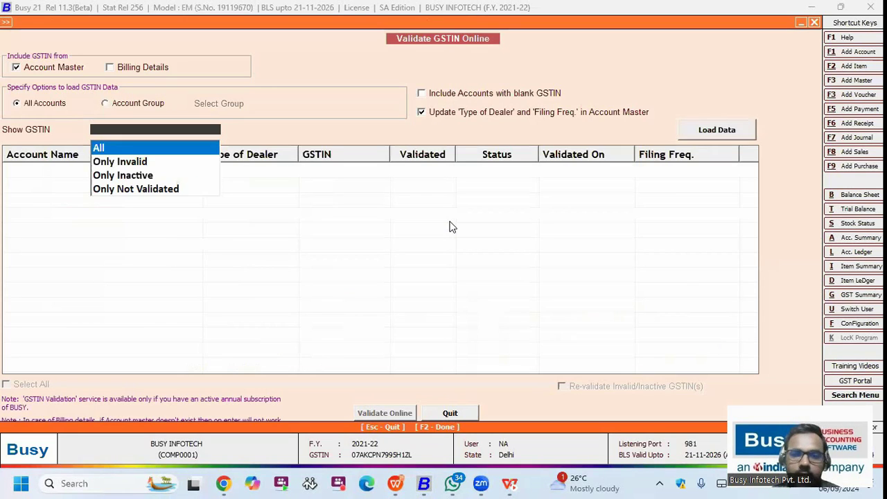
key("Return")
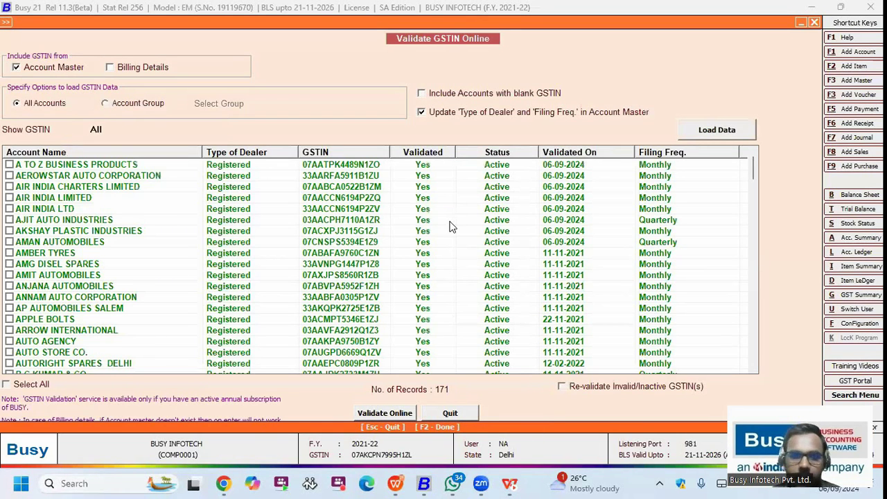
left_click(9, 165)
left_click(9, 176)
left_click(9, 187)
left_click(9, 198)
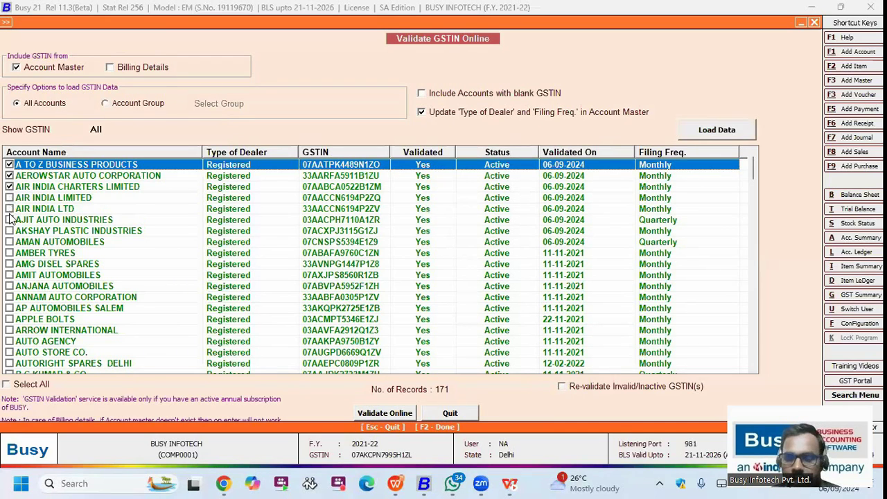
Try the Account Group loading option, return to All Accounts, and validate the ticked GSTINs online.
left_click(132, 106)
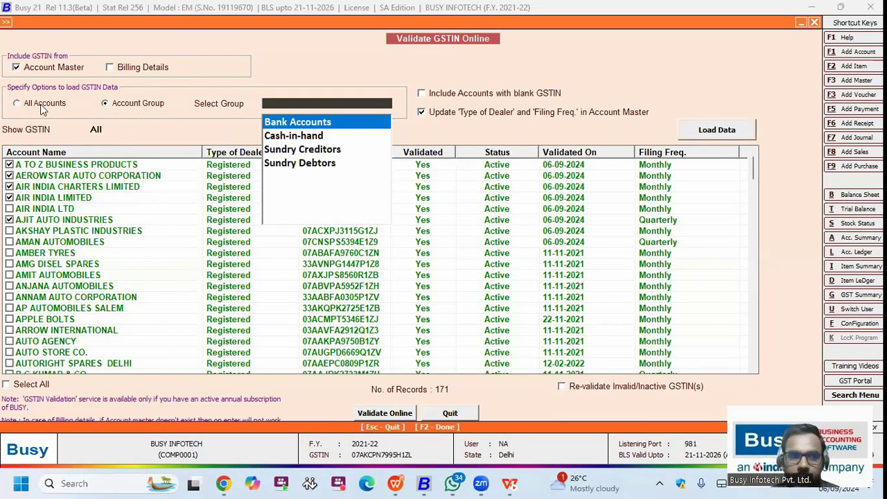
left_click(106, 217)
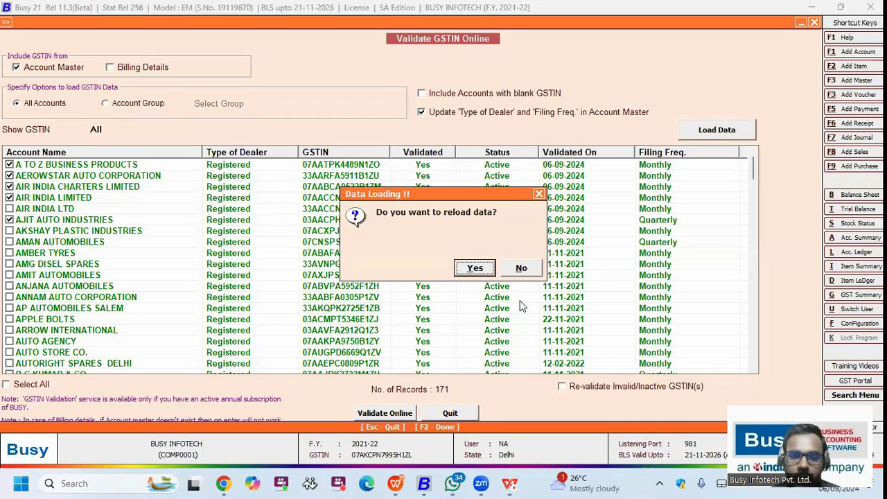
key("Return")
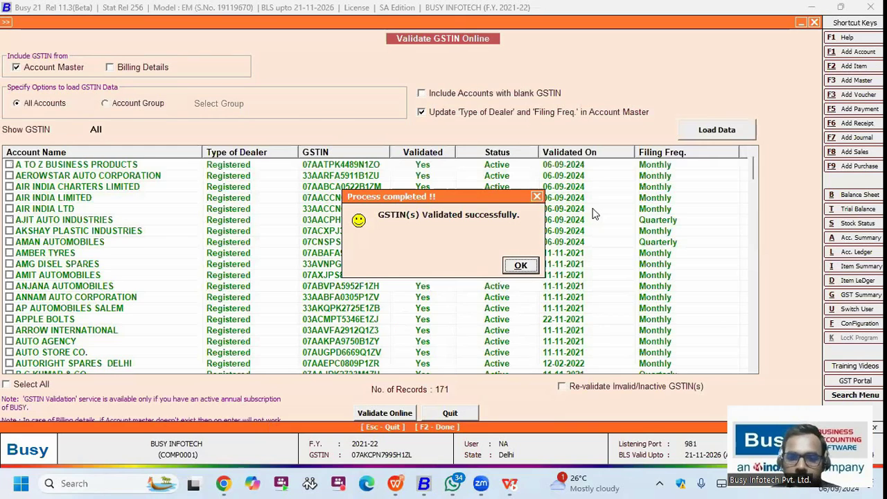
key("Return")
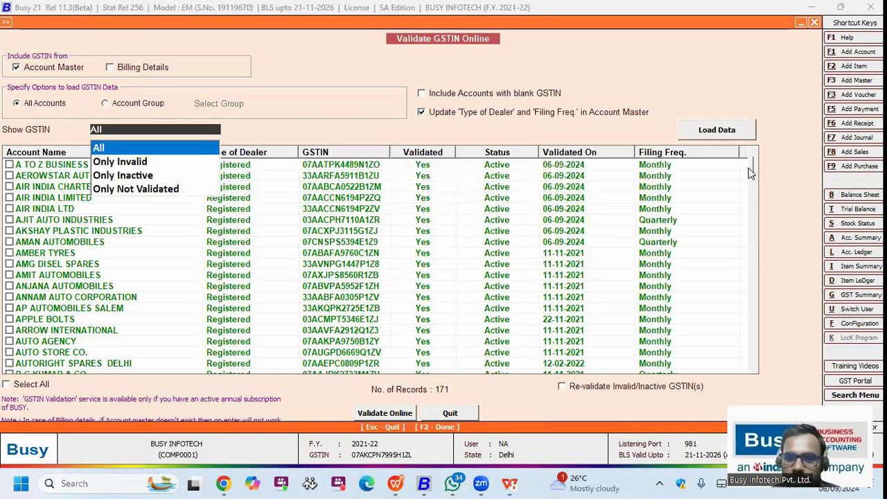
Show all GSTINs and examine the status of BHUDEV AUTO PARTS LONI, GUPTA AUTO SPARES-DELHI and J.S.FASTNERS.
scroll(496, 241, "down", 6)
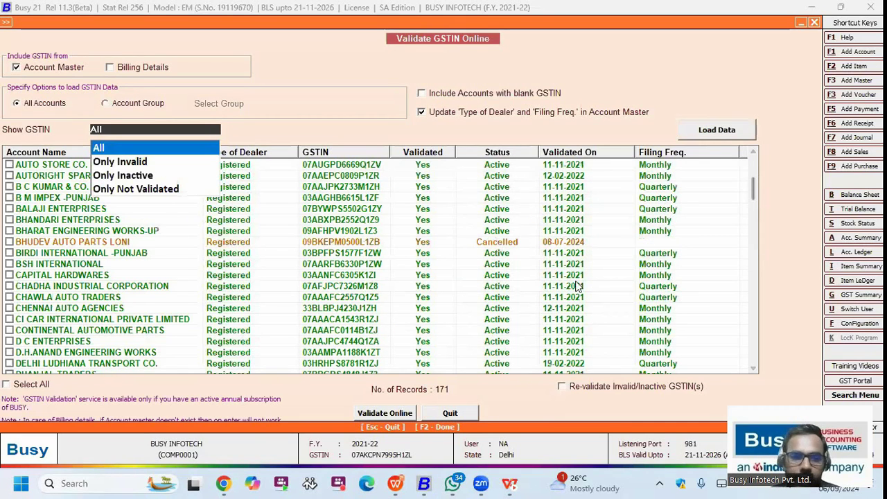
key("Return")
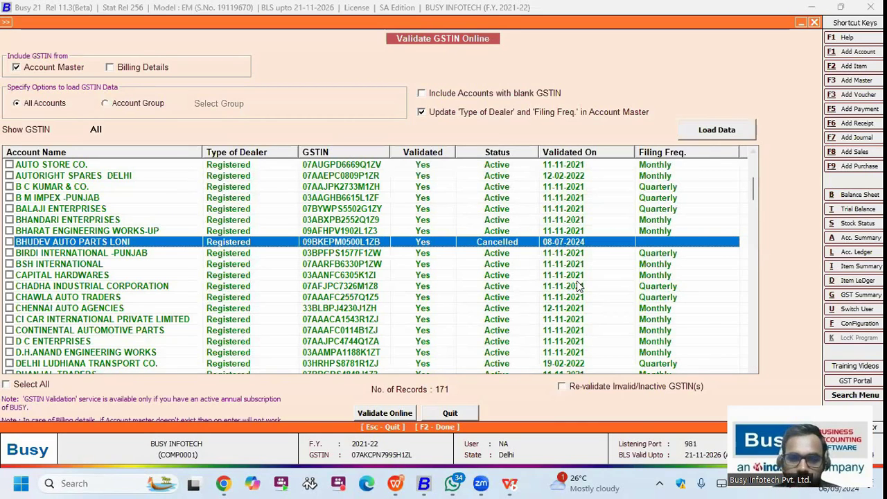
key("Down")
type("haji")
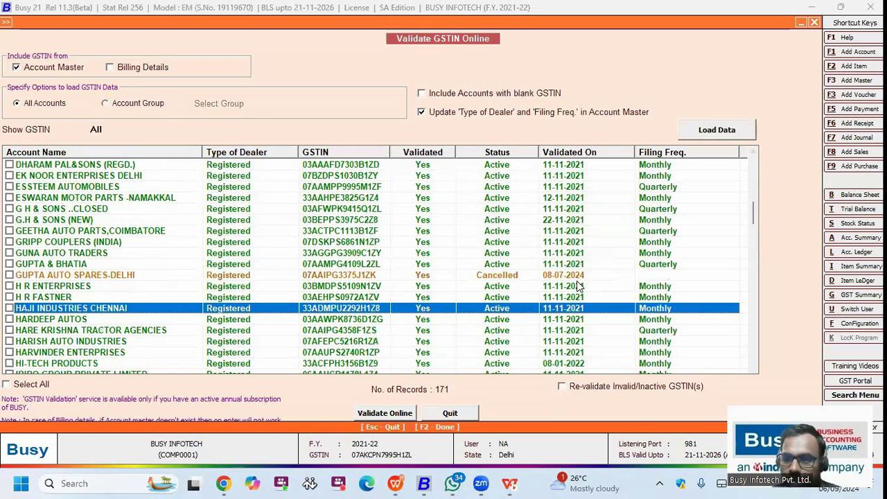
key("Up")
key("Up")
key("Up")
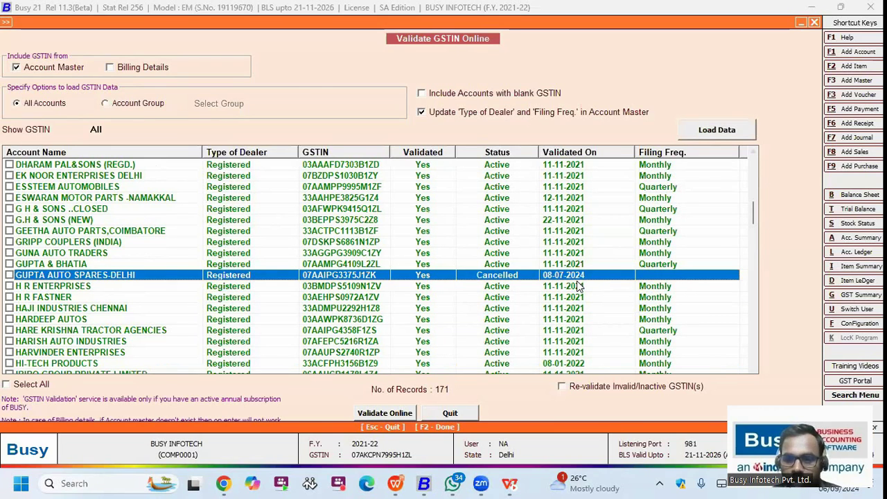
type("j.s")
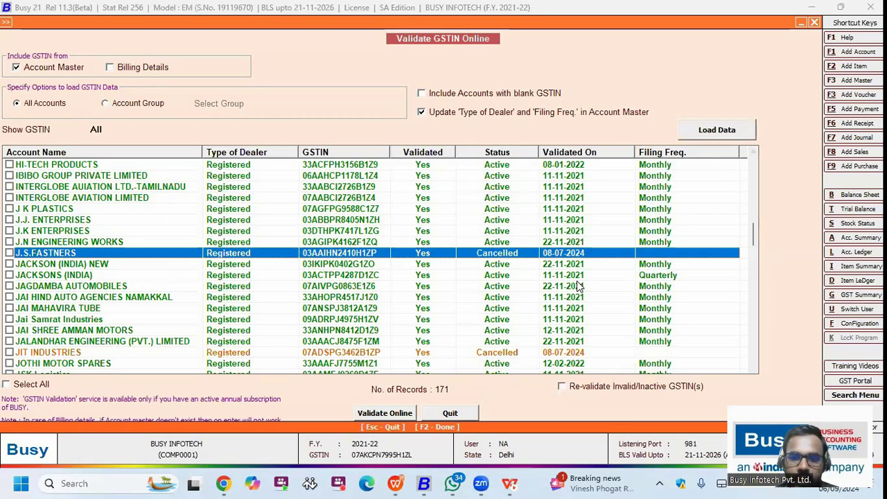
Switch to the WPS presentation, show the HSN/SAC Validation slide, and return to Busy.
left_click(395, 482)
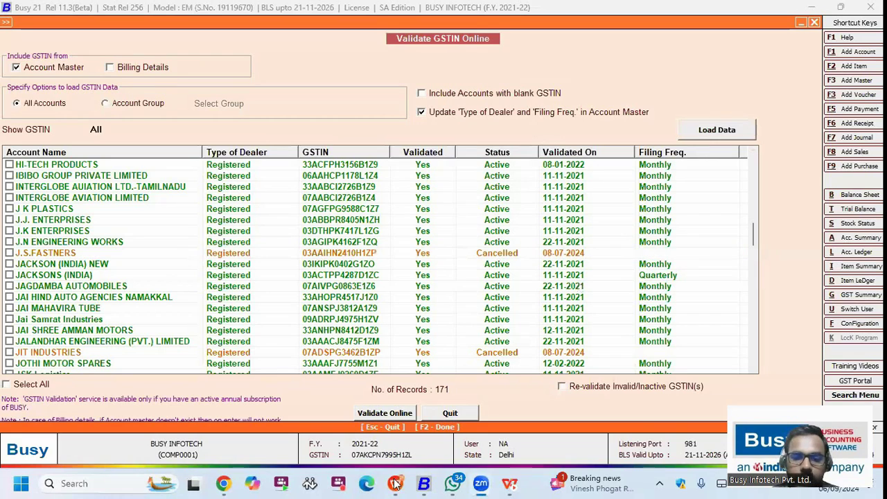
key("Right")
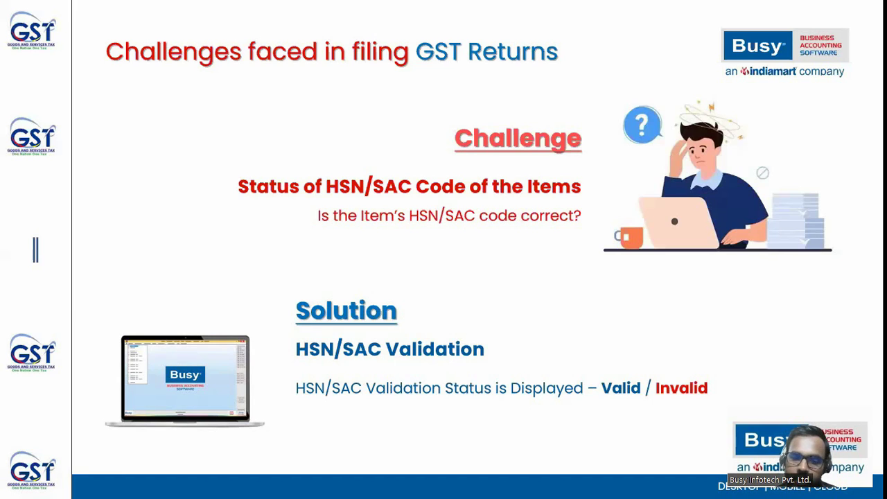
key("alt+Tab")
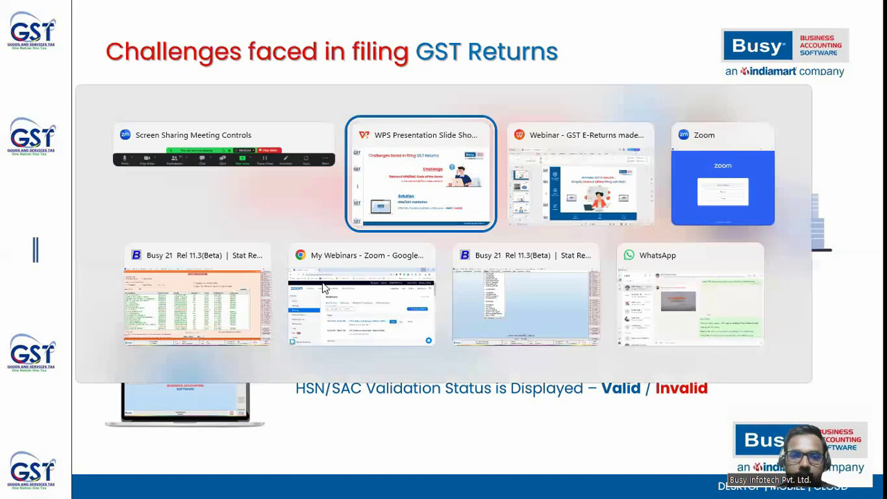
key("alt+Tab")
key("alt+Tab")
key("alt+Tab")
Close the GSTIN validation and open online HSN validation for multiple HSN codes.
key("Escape")
key("Return")
key("Left")
key("Right")
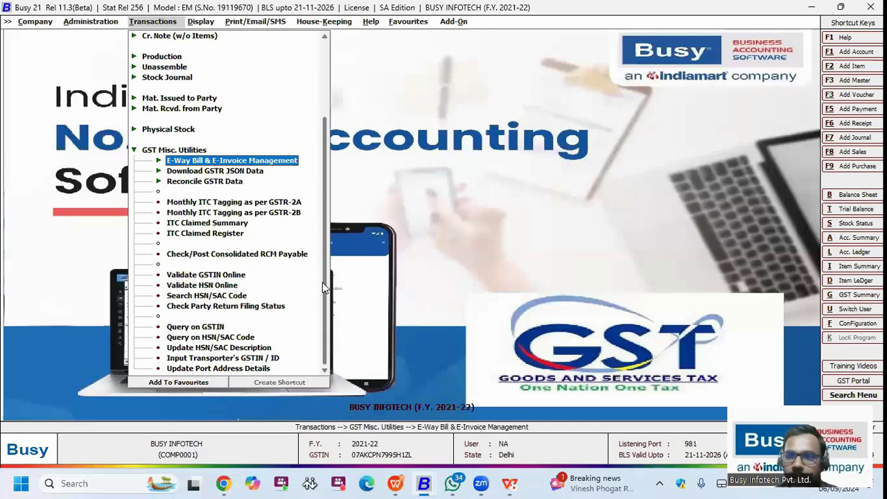
key("Down")
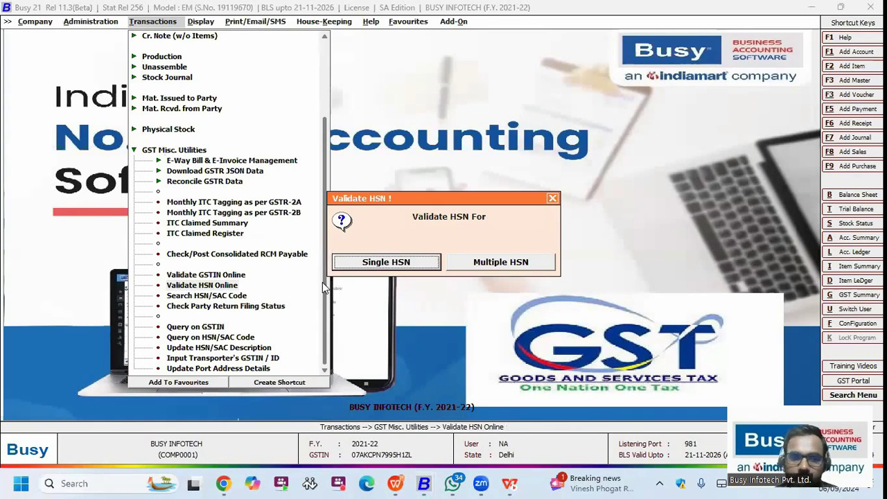
key("Right")
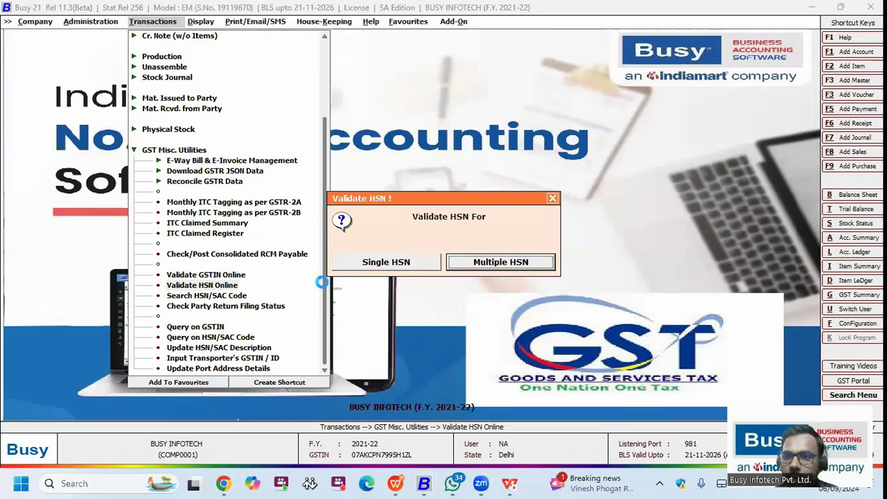
key("Return")
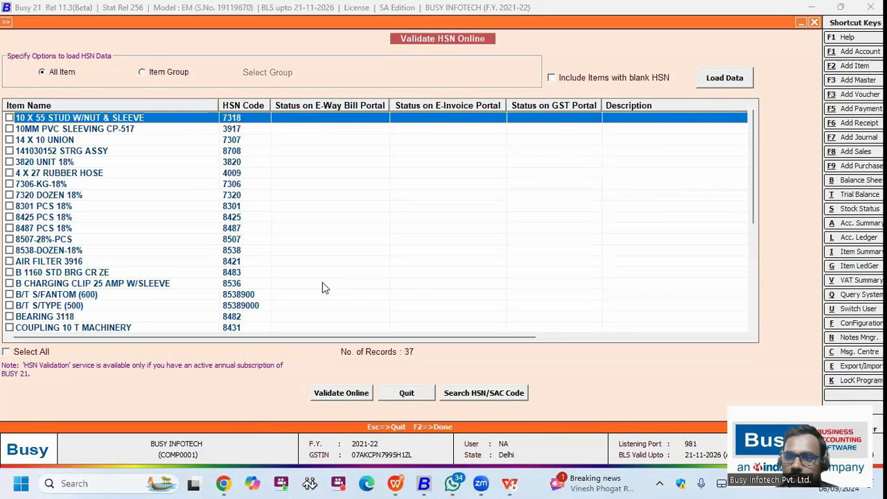
Select all listed items and validate their HSN codes online.
key("Down")
key("Down")
key("Down")
key("Home")
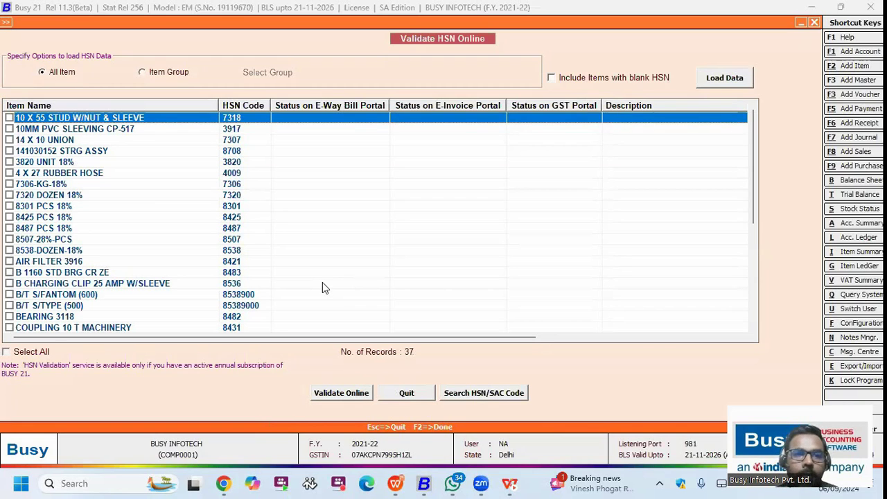
key("Down")
key("Down")
key("Down")
key("Down")
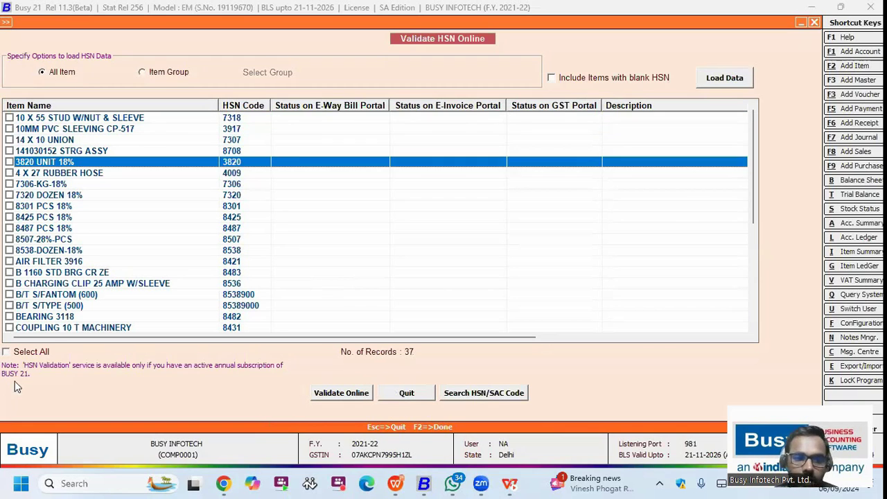
left_click(26, 354)
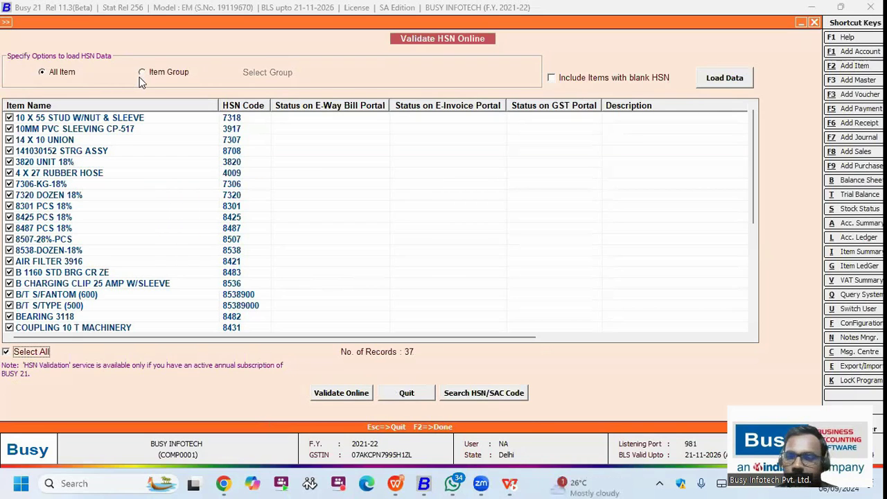
left_click(334, 394)
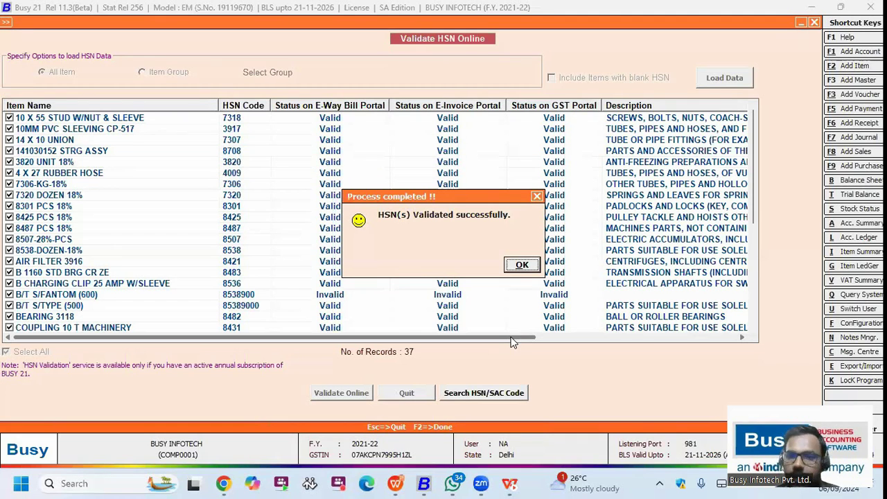
key("Return")
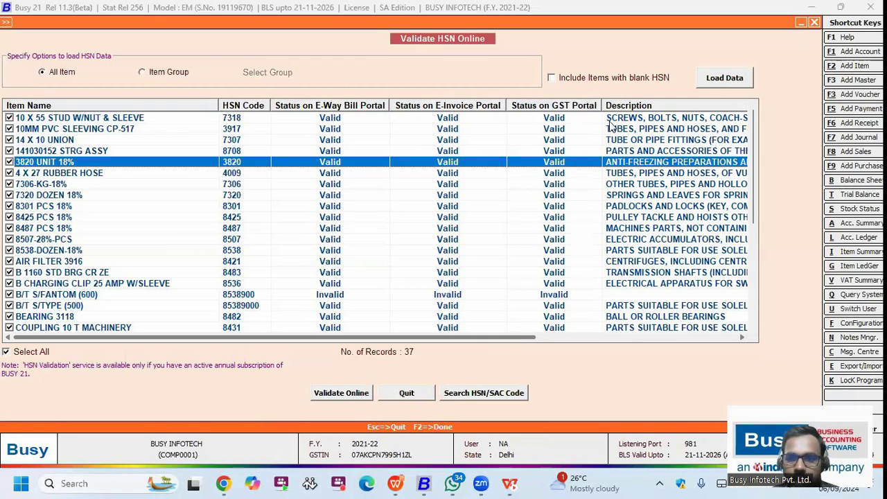
Sort the items by their status on the GST portal and examine the PEN and PURSE rows.
left_click(552, 107)
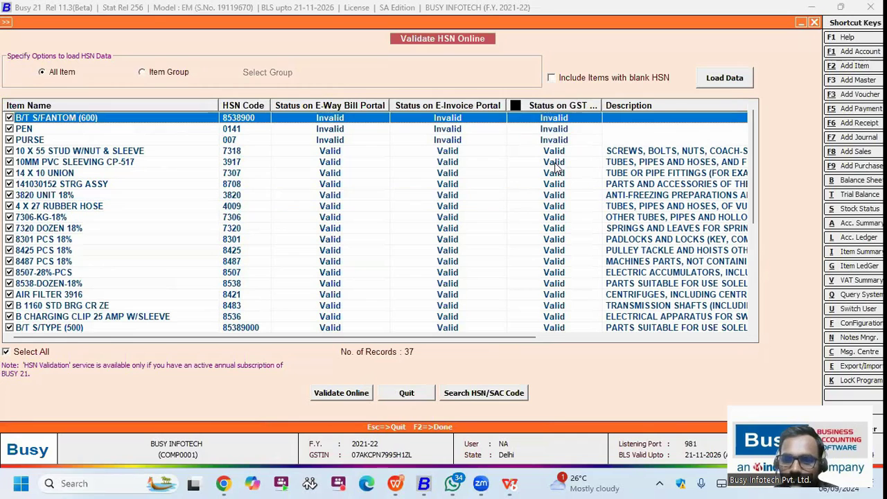
left_click(545, 140)
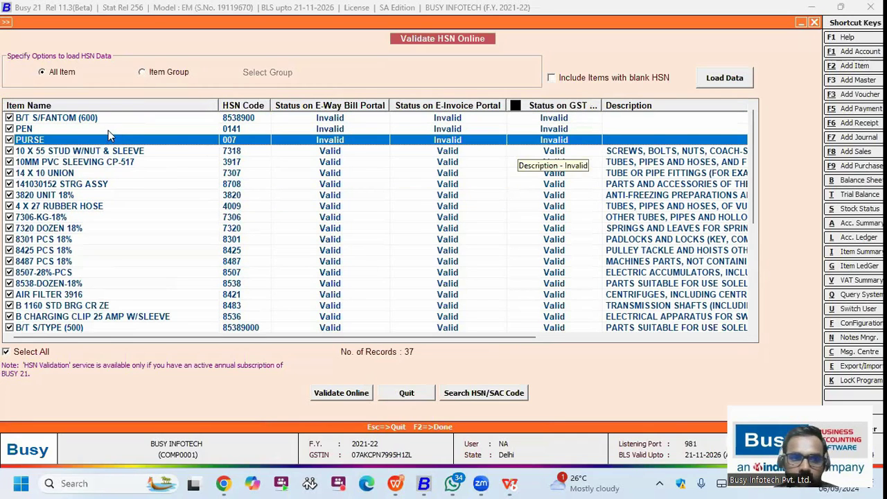
key("Up")
key("Down")
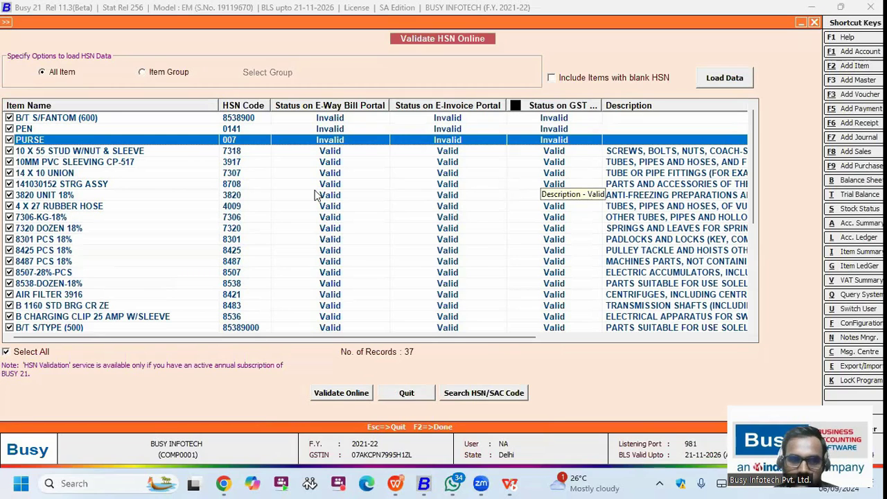
Search the E-Way Bill portal for HSN/SAC code 48 and highlight the entry for code 48010090.
left_click(501, 399)
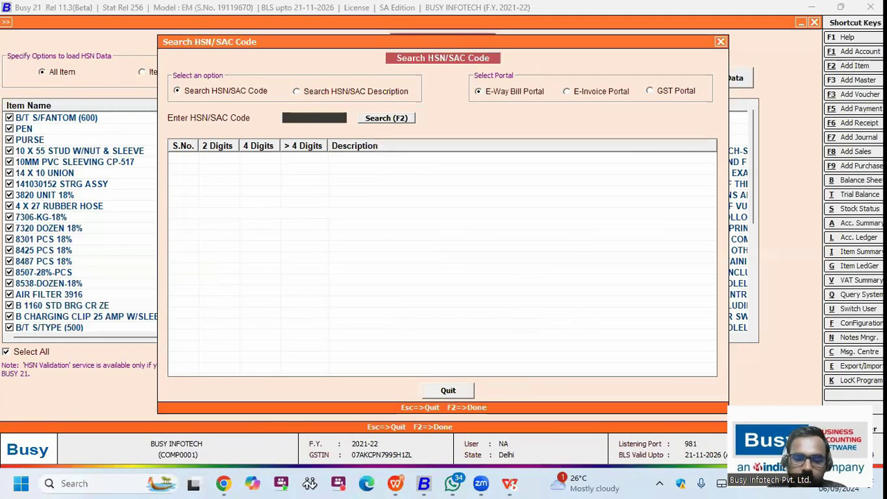
type("48")
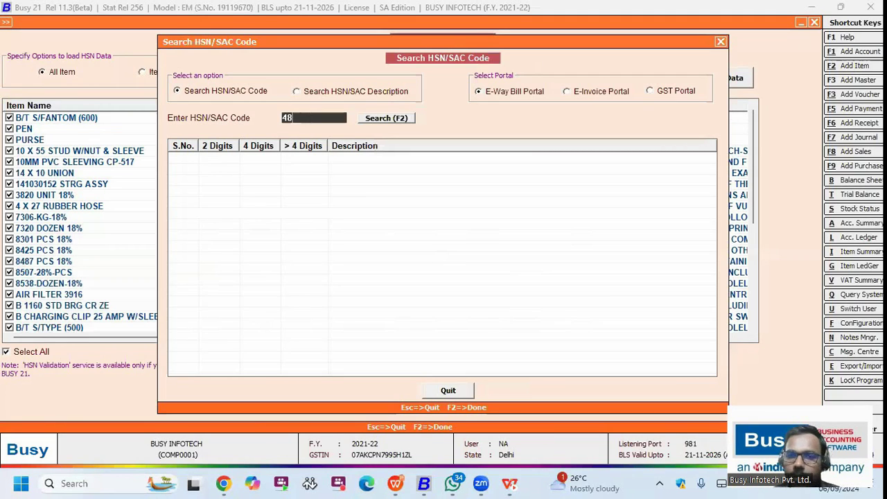
left_click(392, 118)
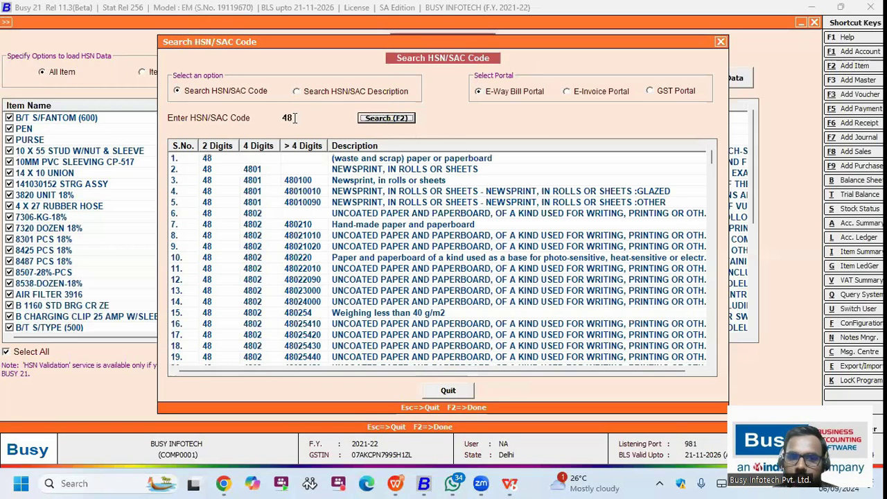
left_click(299, 122)
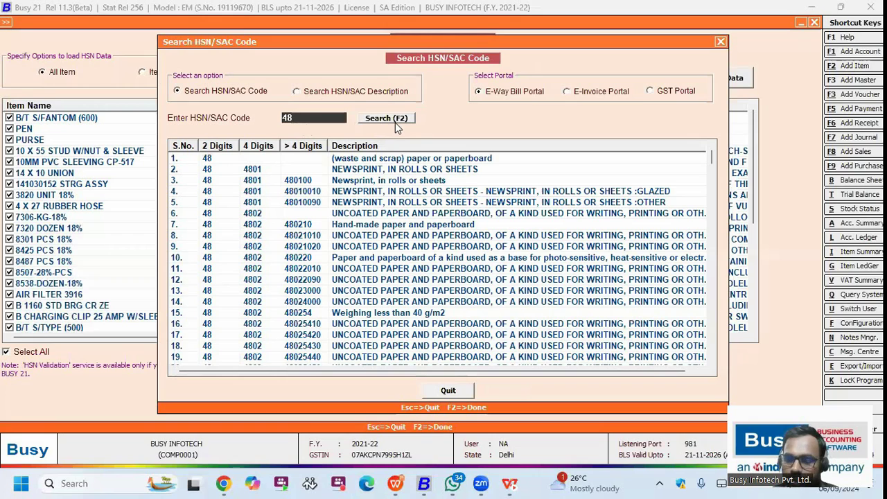
left_click(356, 170)
left_click(360, 202)
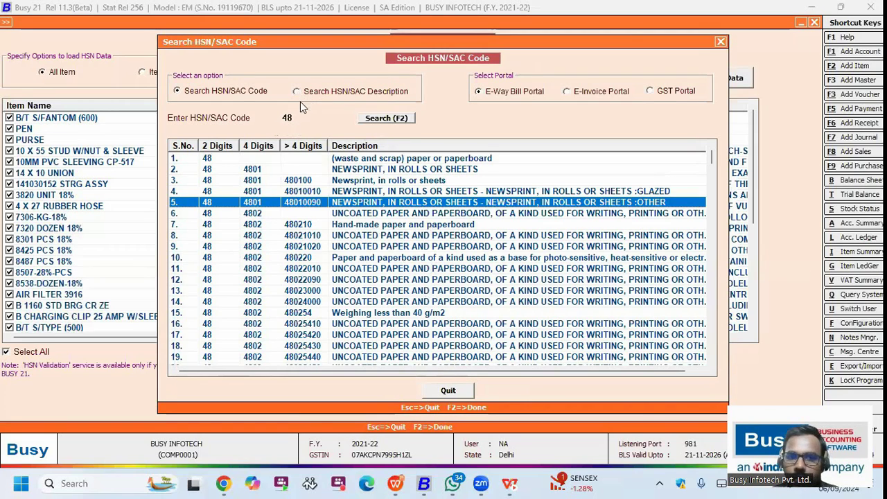
Search the E-Way Bill portal's HSN/SAC codes by description using the term Pen.
left_click(297, 91)
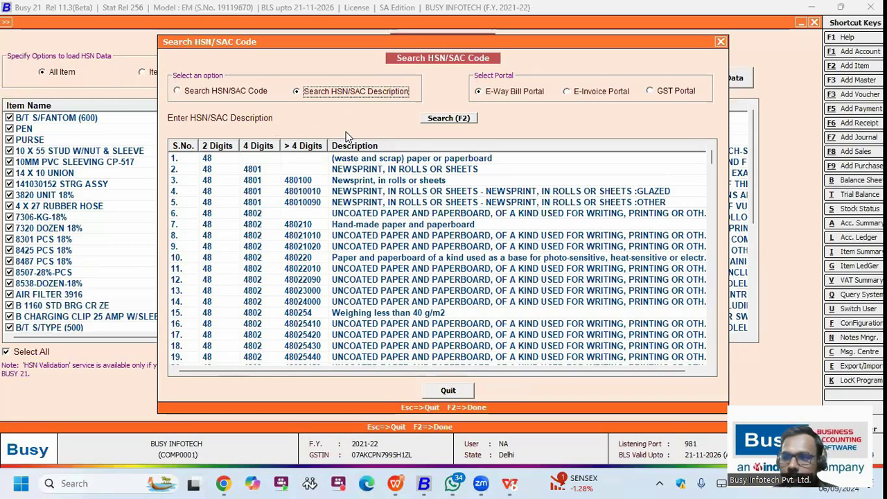
left_click(333, 117)
type("pen")
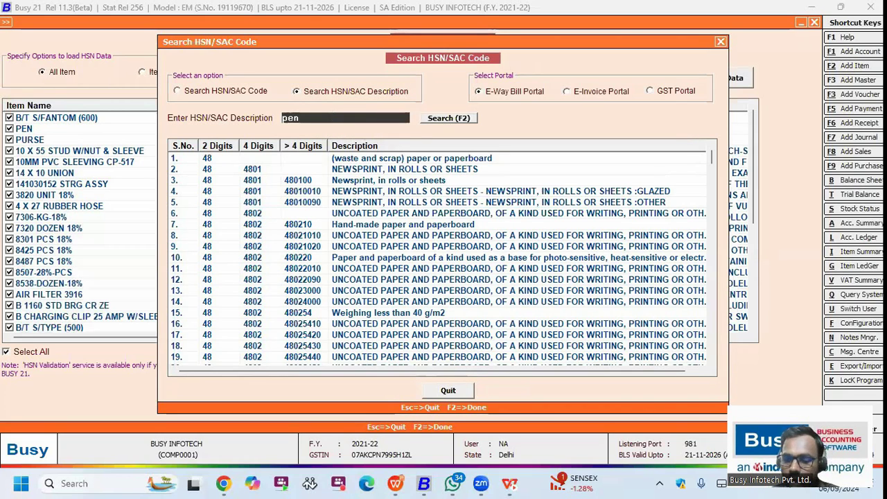
key("Tab")
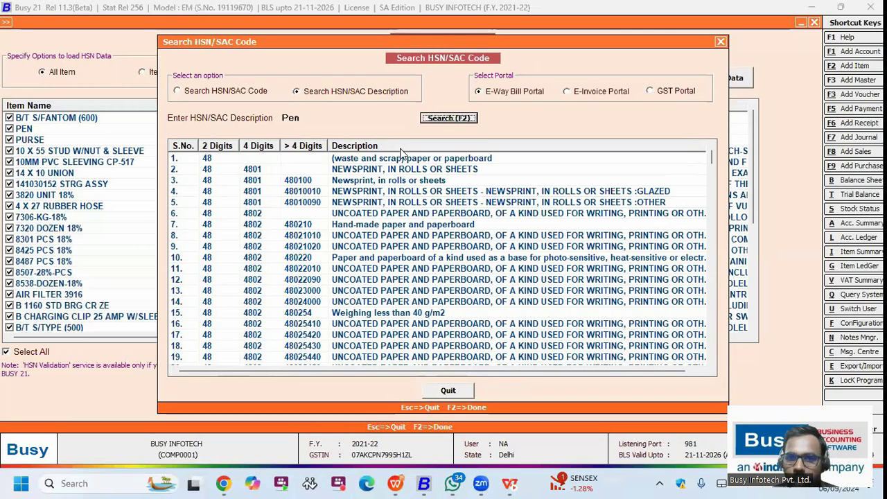
left_click(461, 118)
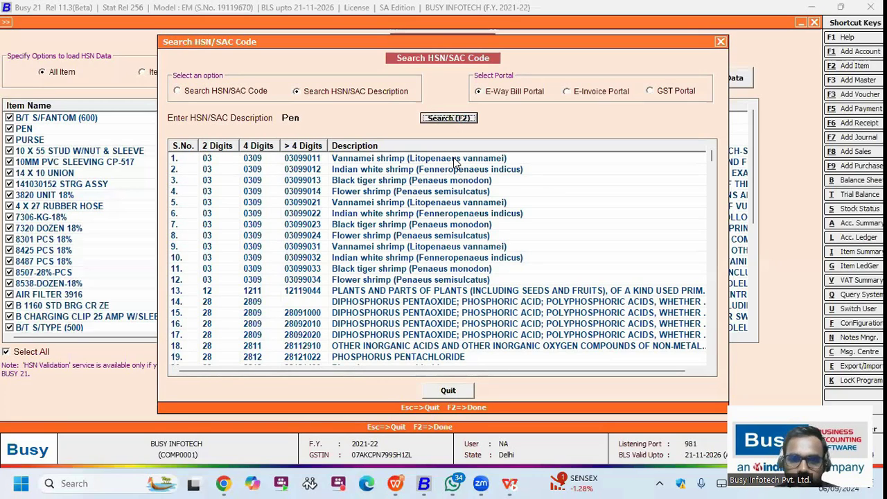
Close the HSN/SAC code search and exit the online HSN validation.
key("Escape")
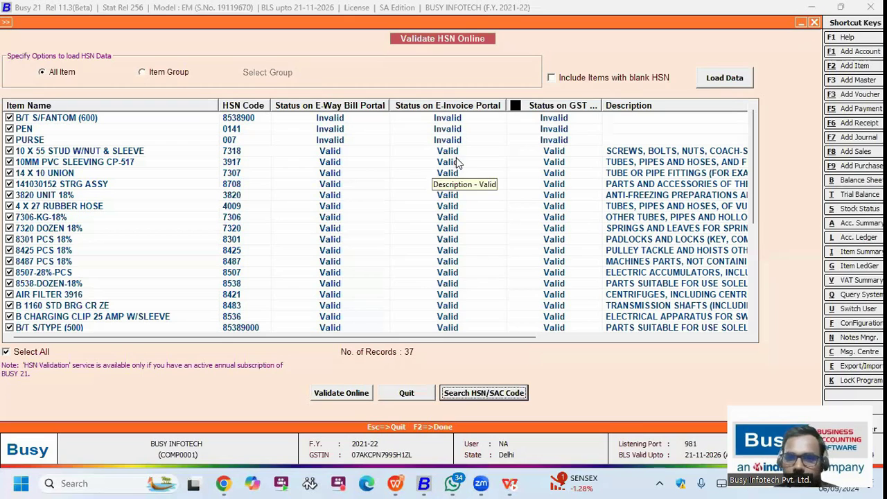
key("Escape")
key("Return")
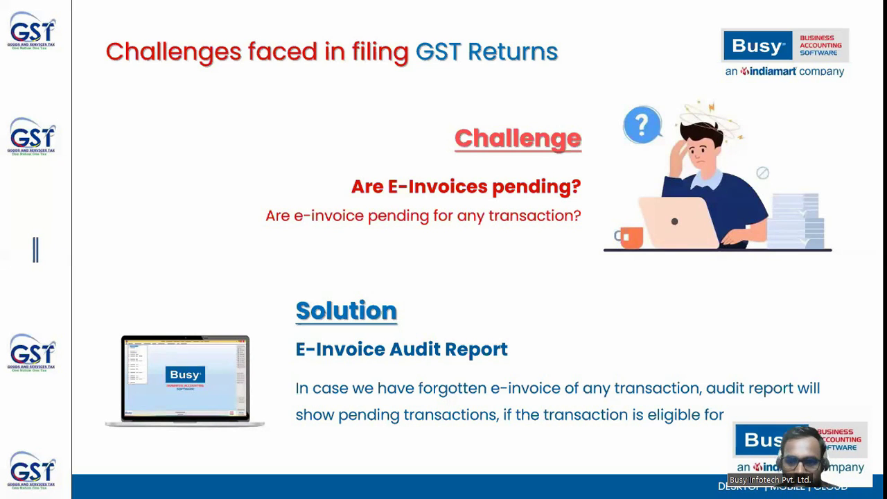
Switch to the other Busy window with the E-Invoice and E-Way Bill company for F.Y. 2024-25.
key("alt+Tab")
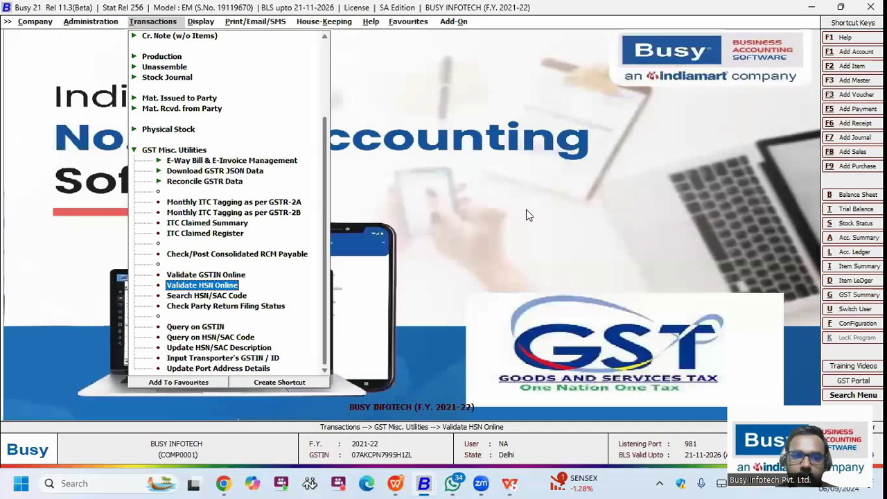
key("alt+Tab")
key("alt+Tab")
key("alt+Tab")
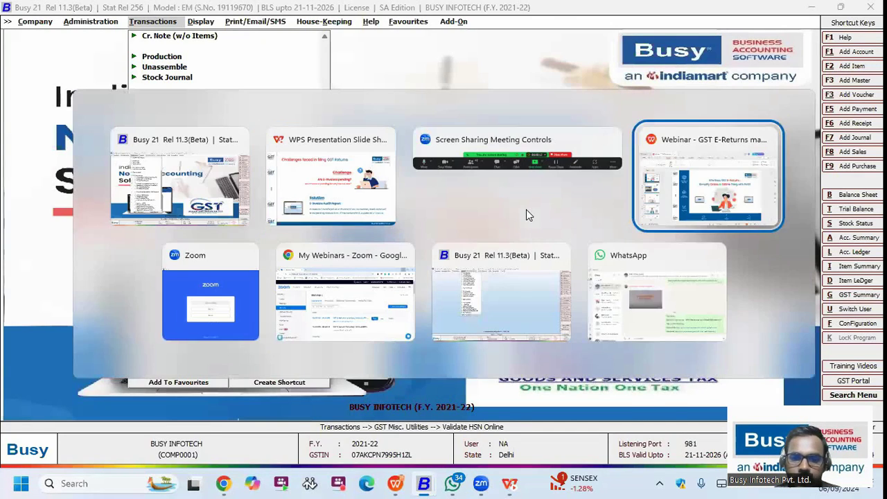
key("Return")
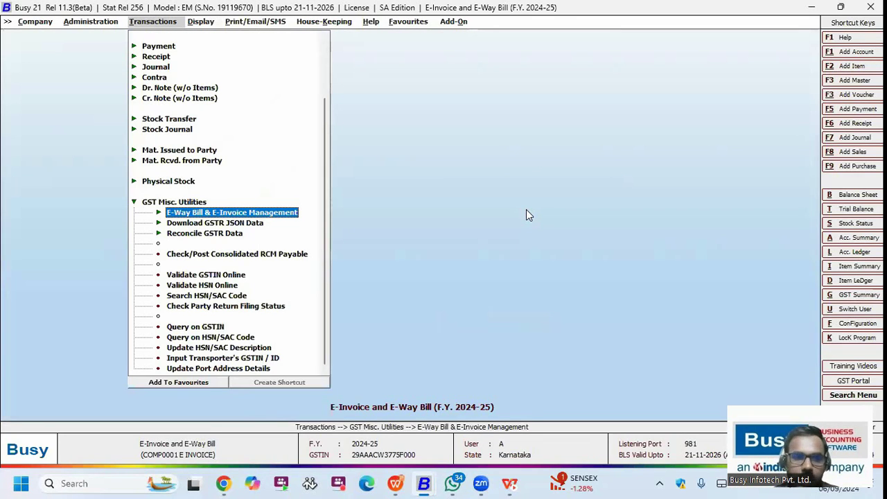
Open the E-Way Bill Audit Report from the E-Way Bill & E-Invoice Management utilities.
key("Return")
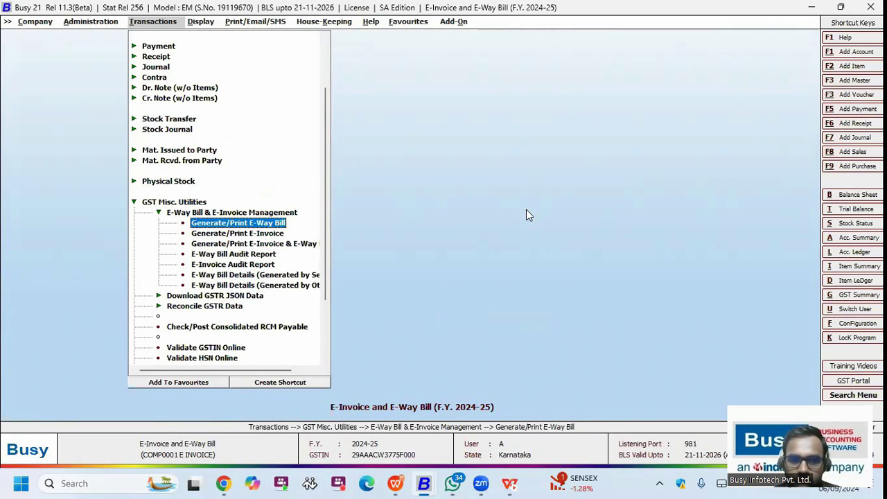
key("Down")
key("Up")
key("Down")
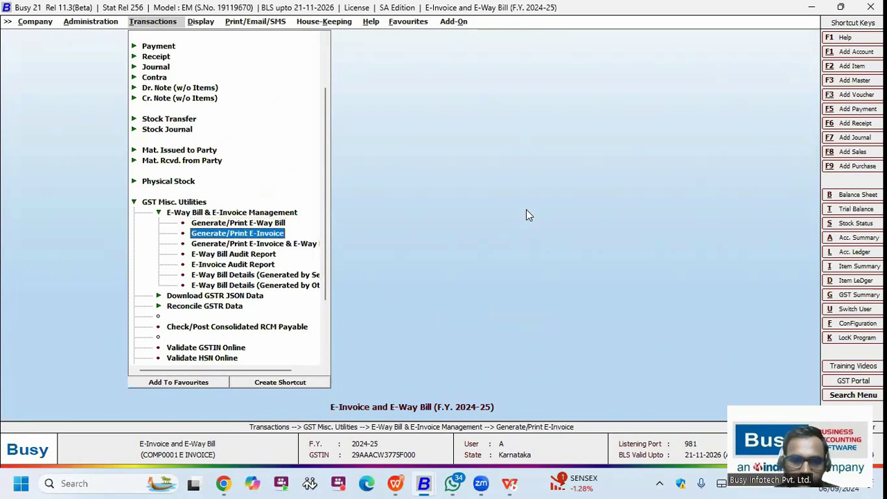
key("Down")
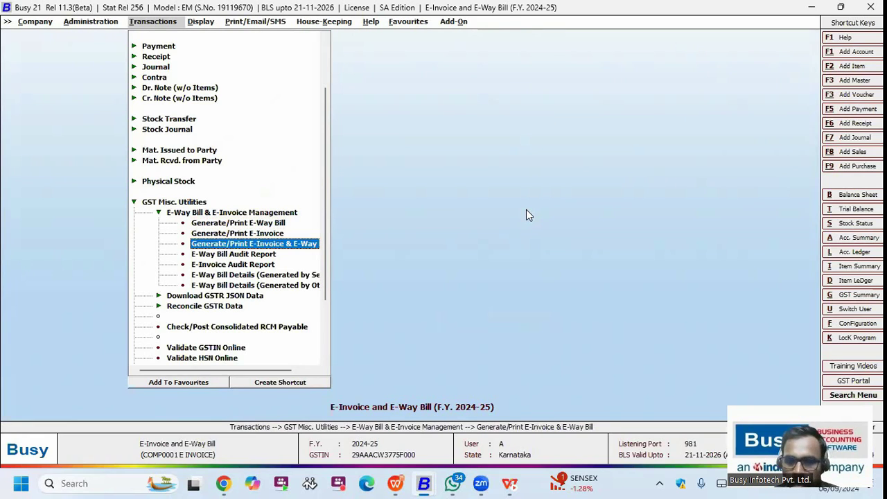
key("Down")
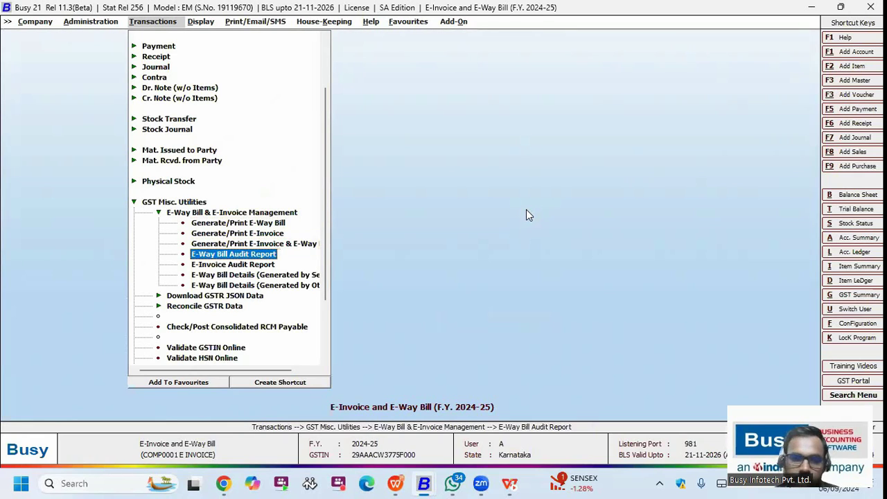
key("Down")
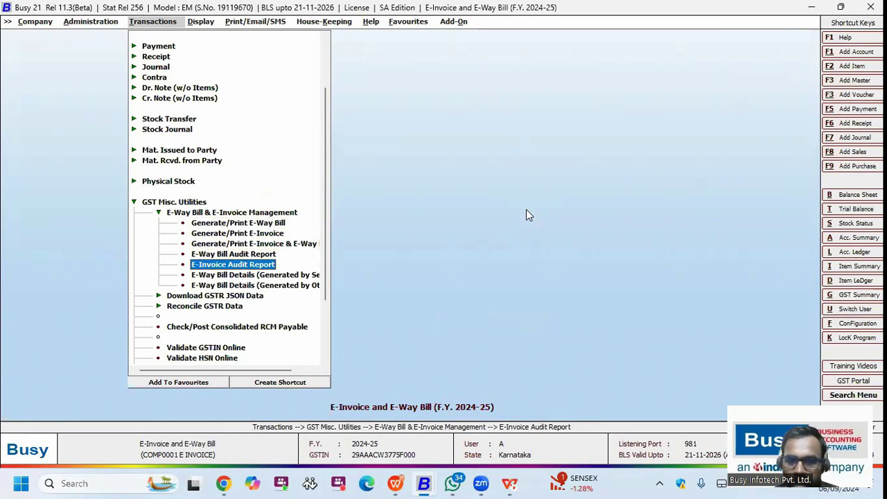
key("Up")
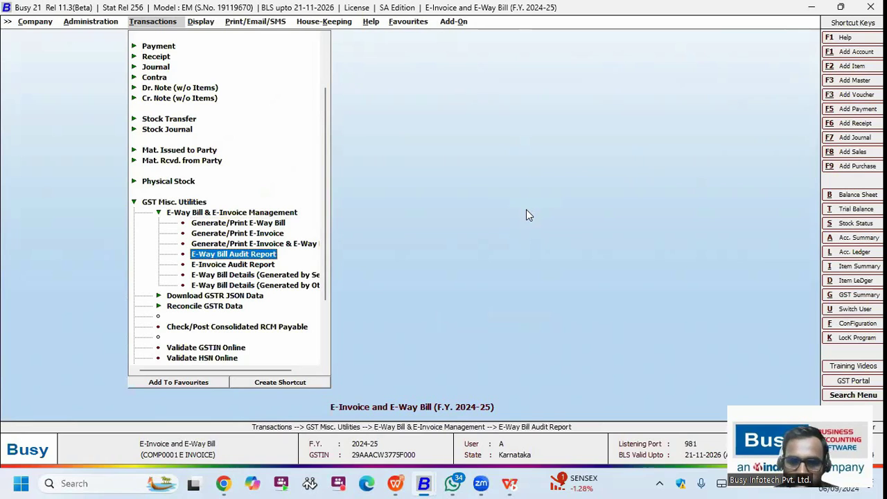
key("Down")
key("Up")
key("Return")
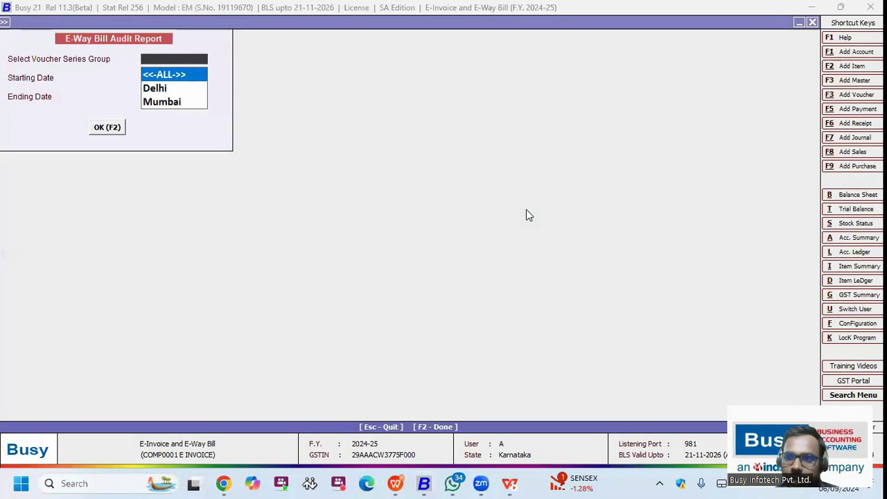
Generate the E-Way Bill Audit Report for all voucher series from 01-04-2024 to 06-09-2024.
key("Return")
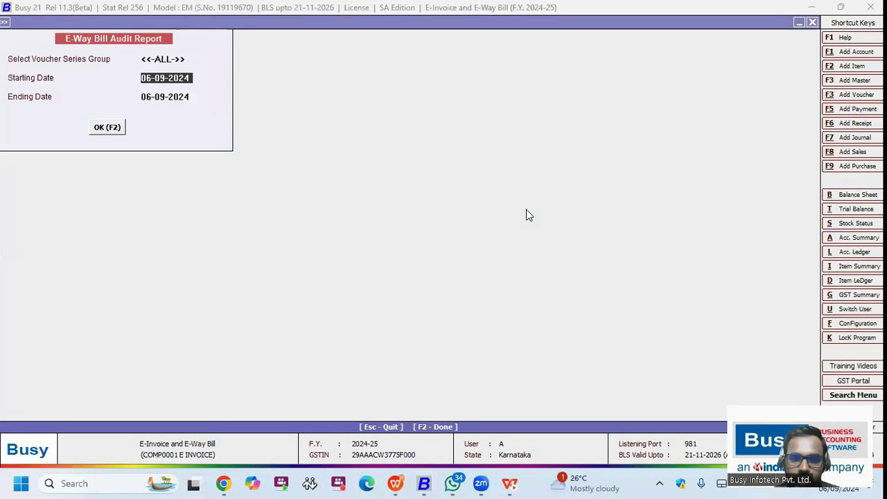
type("1.4")
key("Return")
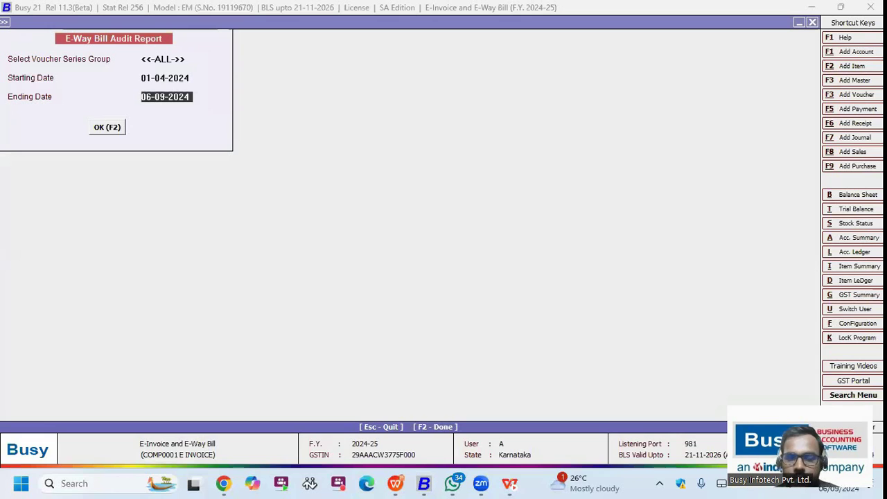
key("Return")
key("Return")
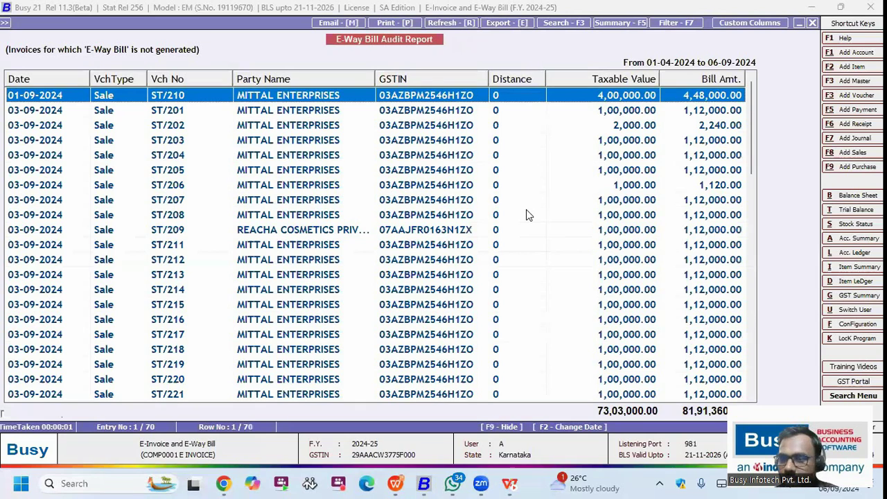
Highlight the pending E-Way Bill vouchers from ST/210 through ST/215 to examine them, and close the report.
key("shift+Down")
key("shift+Down")
key("shift+Down")
key("shift+Down")
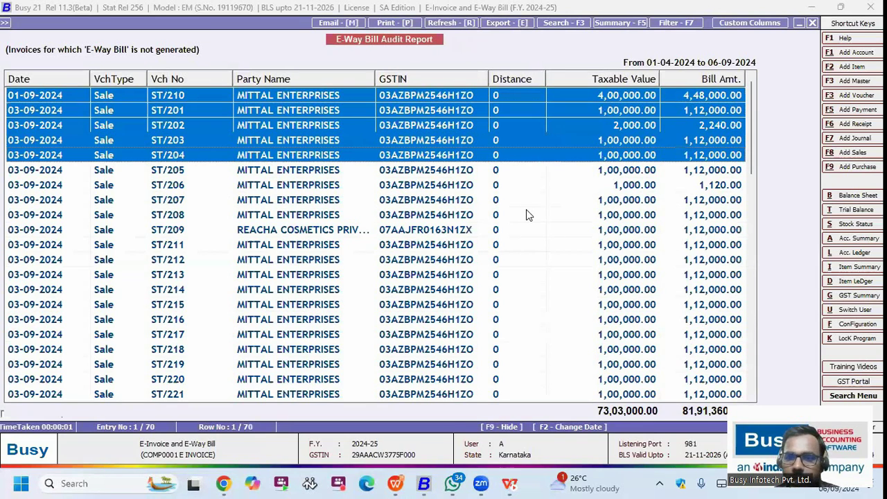
key("shift+Down")
key("shift+Down")
key("shift+Down")
key("shift+Down")
key("shift+Down")
key("shift+Down")
key("shift+Down")
key("shift+Down")
key("shift+Down")
key("shift+Down")
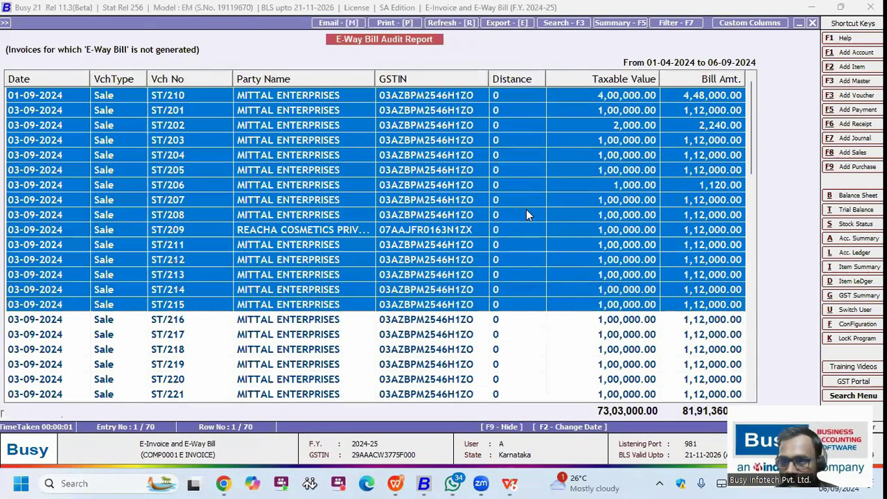
key("Escape")
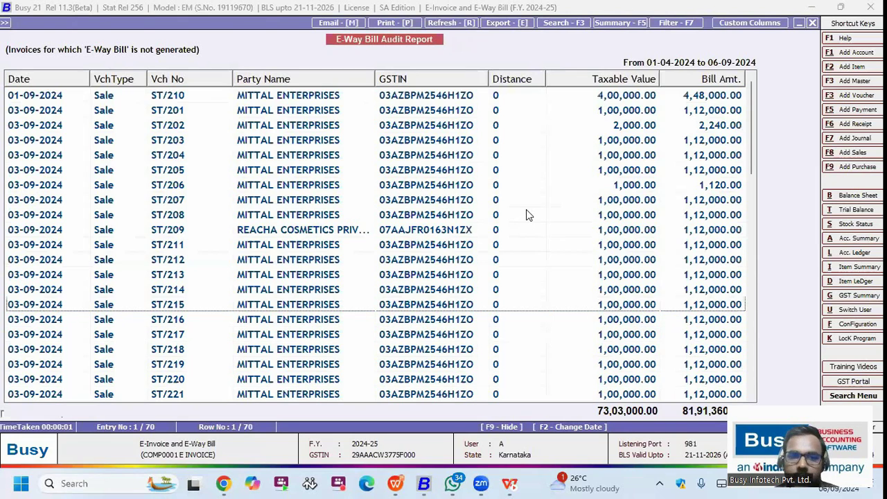
key("Escape")
key("Escape")
Generate the E-Invoice Audit Report for all voucher series from 01-04-2024 to 06-09-2024.
key("Down")
key("Return")
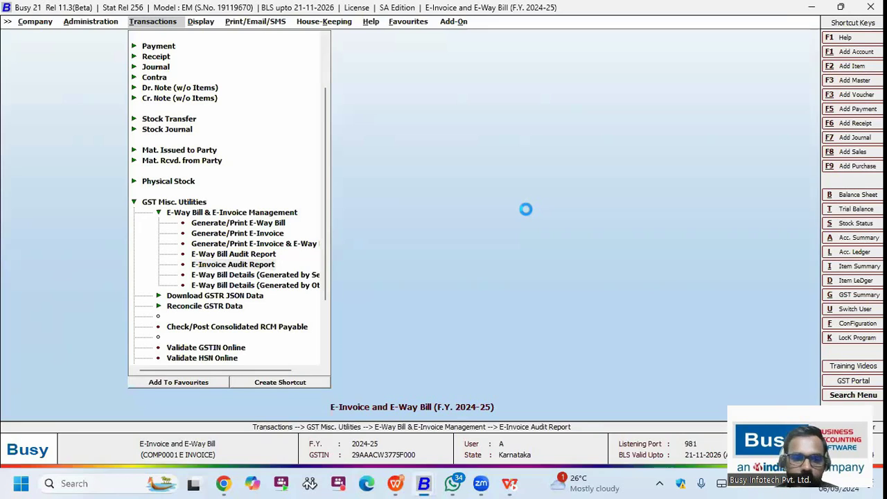
key("Return")
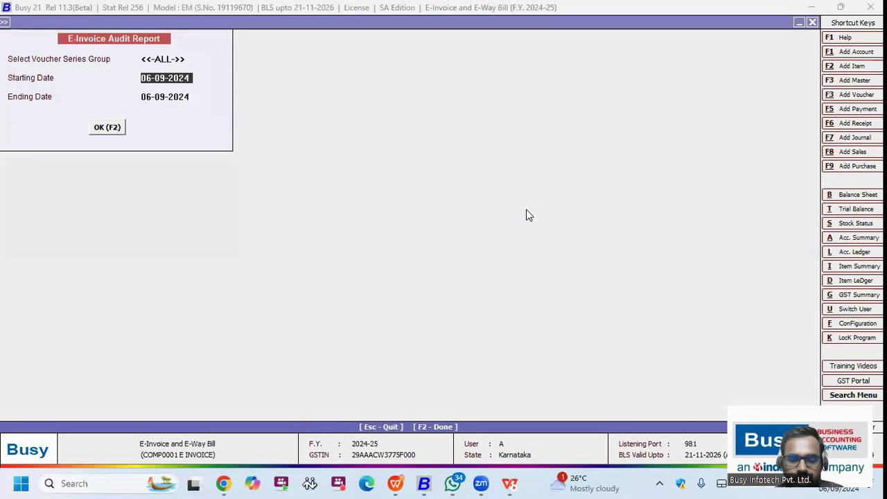
type("6-4")
key("Return")
key("Up")
type("1-04")
key("Return")
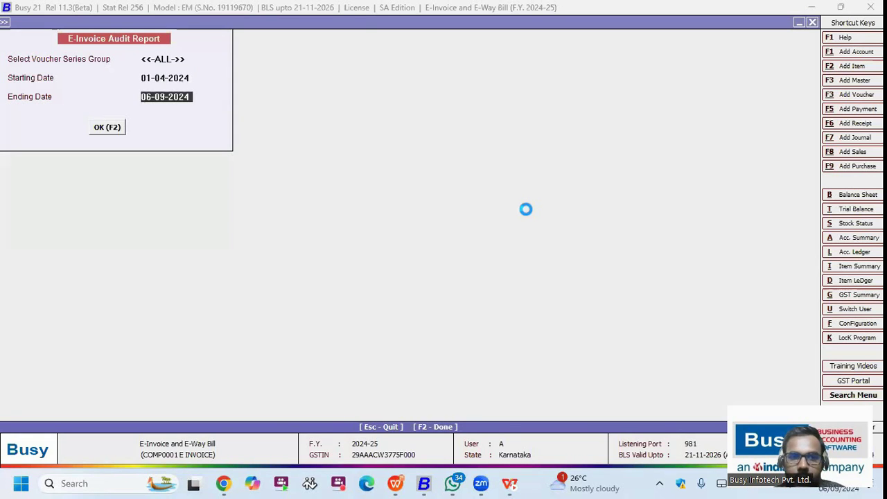
key("Return")
key("F2")
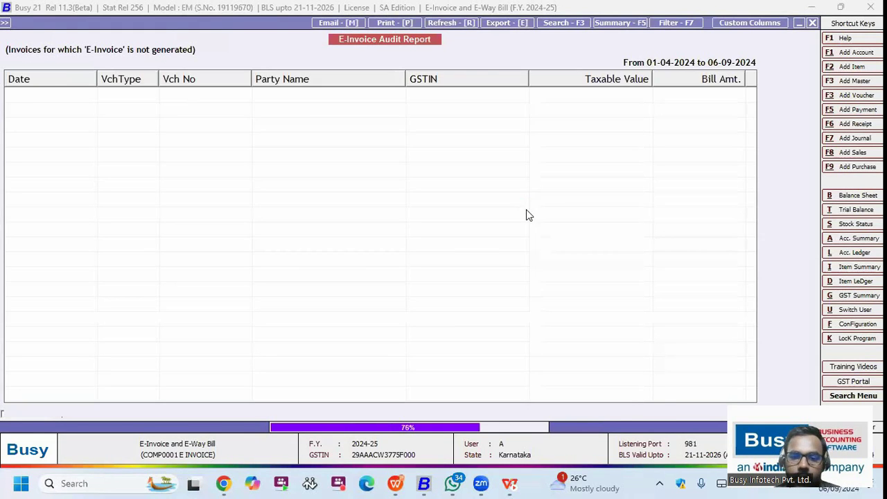
Highlight the pending E-Invoice vouchers from ST/203 through ST/230 to examine them, and close the report.
key("shift+Down")
key("shift+Down")
key("shift+Down")
key("shift+Down")
key("shift+Down")
key("shift+Down")
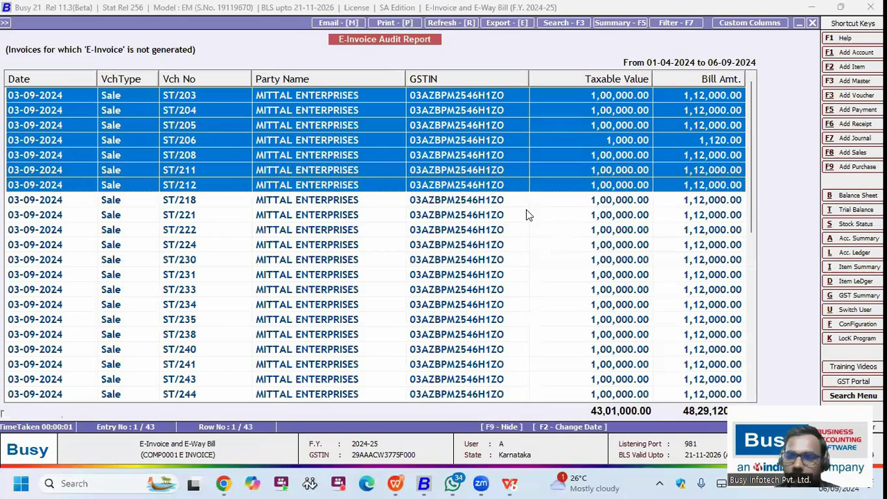
key("shift+Up")
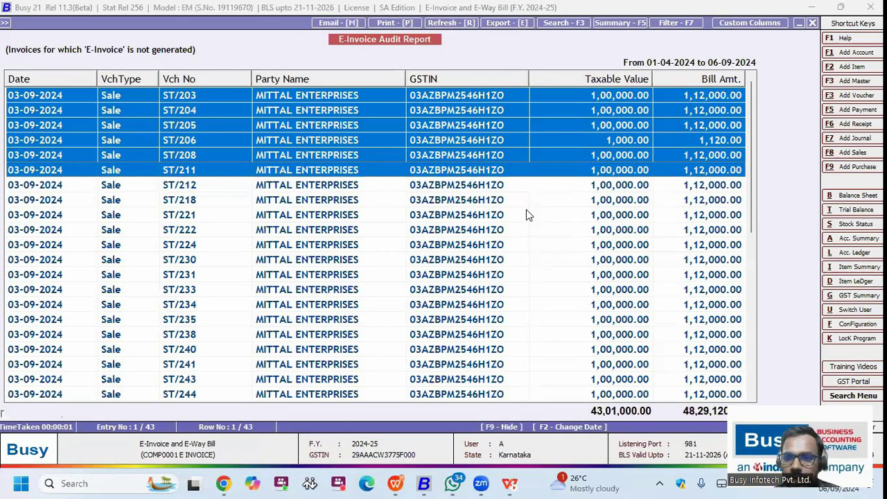
key("shift+Up")
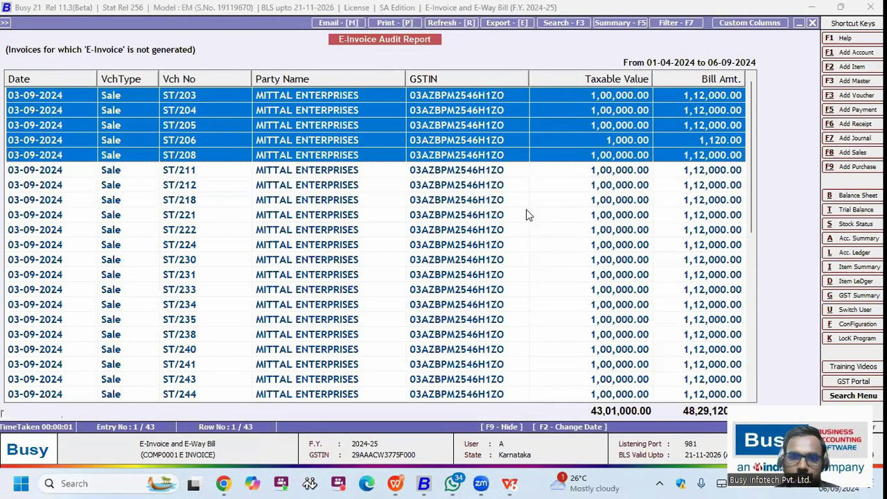
key("shift+Down")
key("shift+Down")
key("shift+Down")
key("shift+Down")
key("shift+Down")
key("shift+Down")
key("shift+Down")
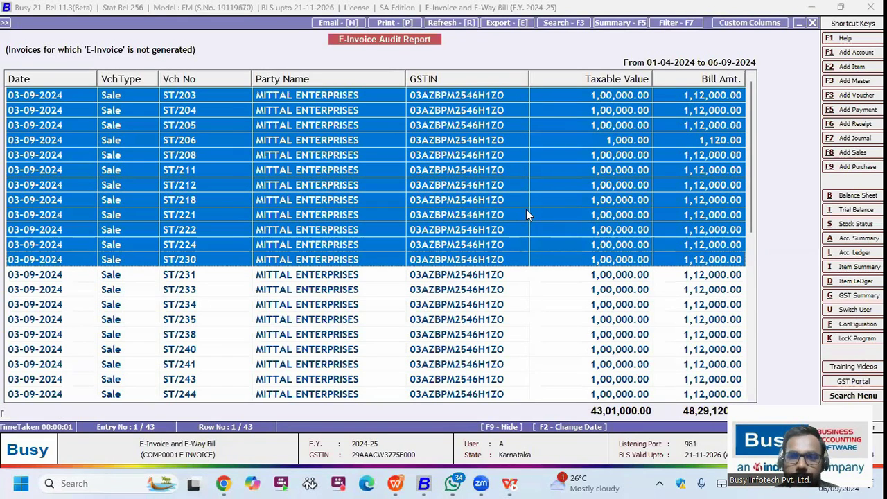
key("Escape")
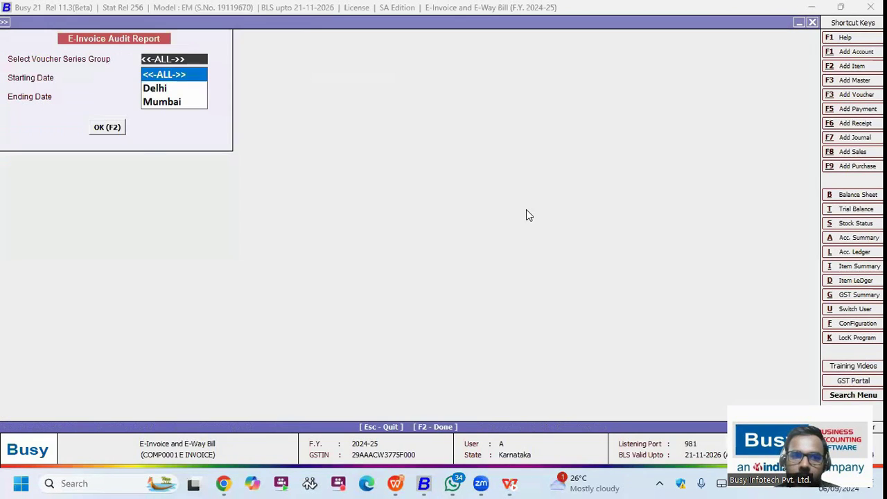
key("Escape")
View the E-Way Bill generation options and dismiss them without choosing one.
key("Return")
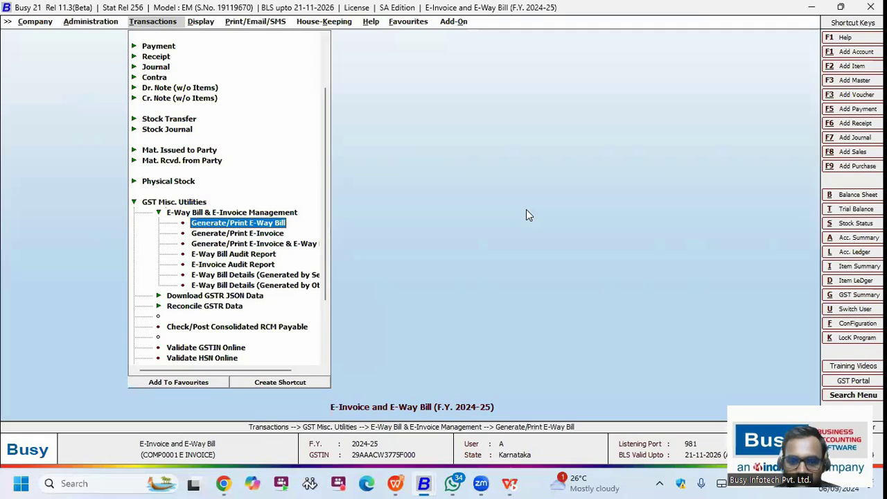
key("Return")
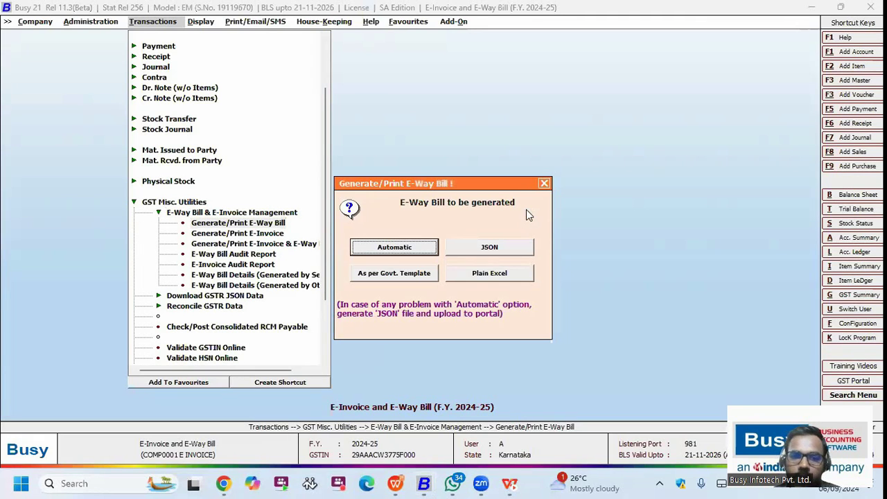
key("Escape")
Open the voucher selection screen for generating E-Invoices.
key("Down")
key("Return")
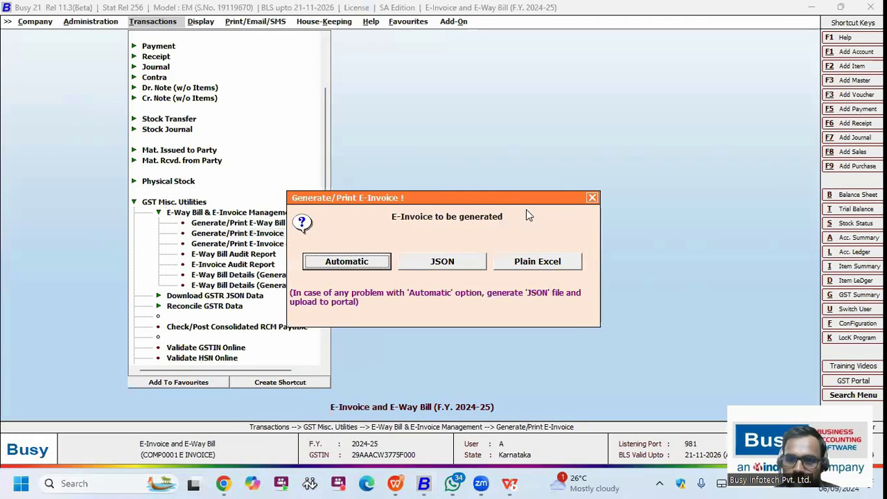
key("Escape")
key("Return")
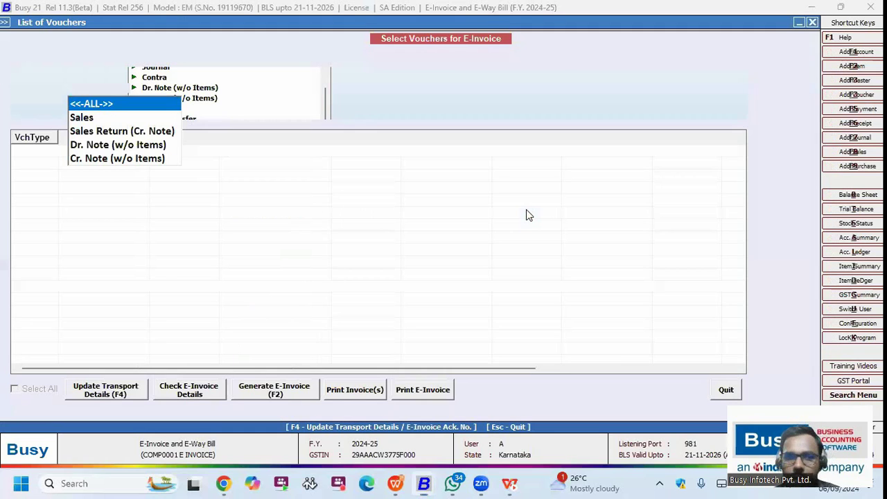
List the vouchers of all types and series groups for E-Invoice generation from 01-04-2024 to 06-09-2024.
key("Return")
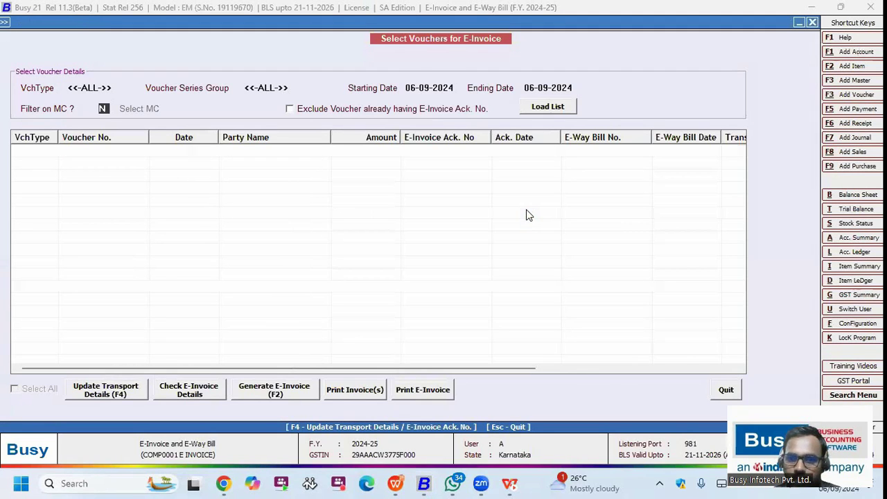
type("1-04")
key("Return")
key("Return")
key("Return")
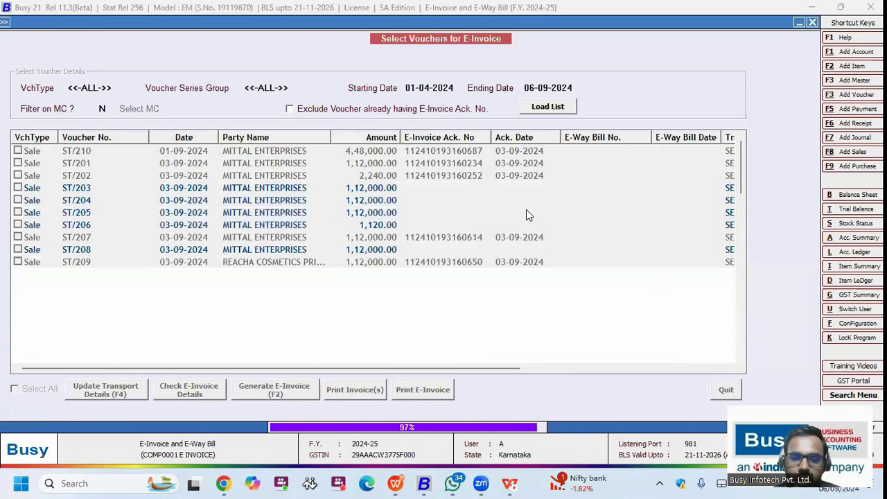
Close the E-Invoice voucher list and its generation options, and switch to the WPS Presentation slide show.
key("Escape")
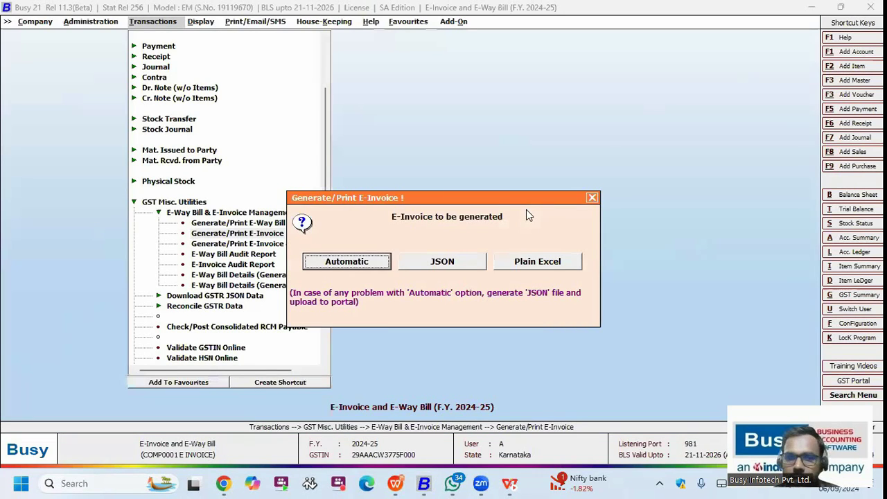
key("Escape")
key("alt+Tab")
key("alt+Tab")
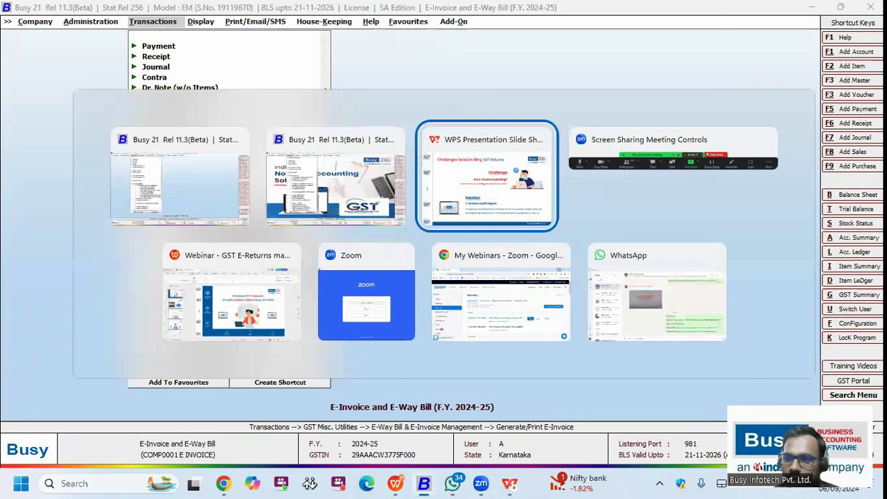
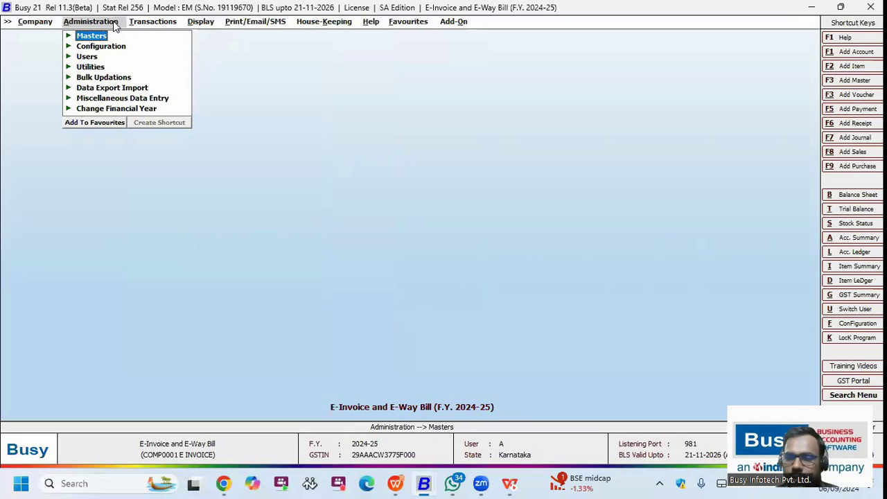
Open the GST/VAT section of the Features / Options configuration.
key("Return")
left_click(113, 21)
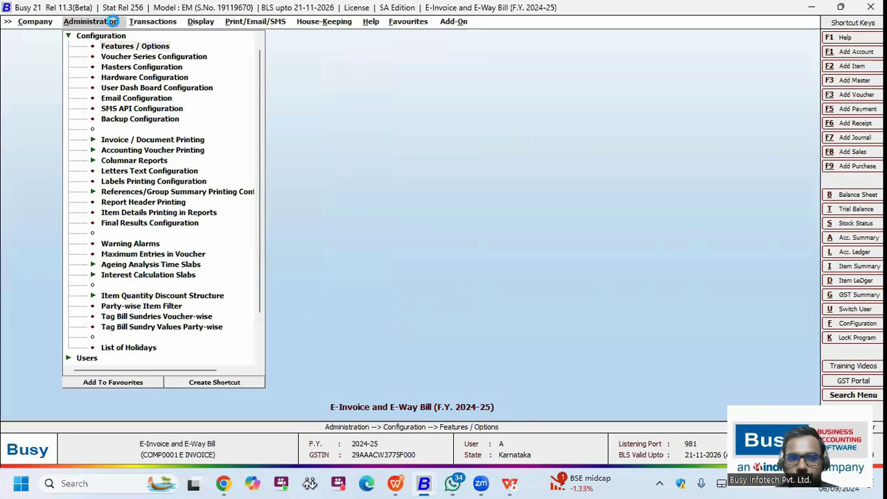
key("Return")
key("Down")
key("Down")
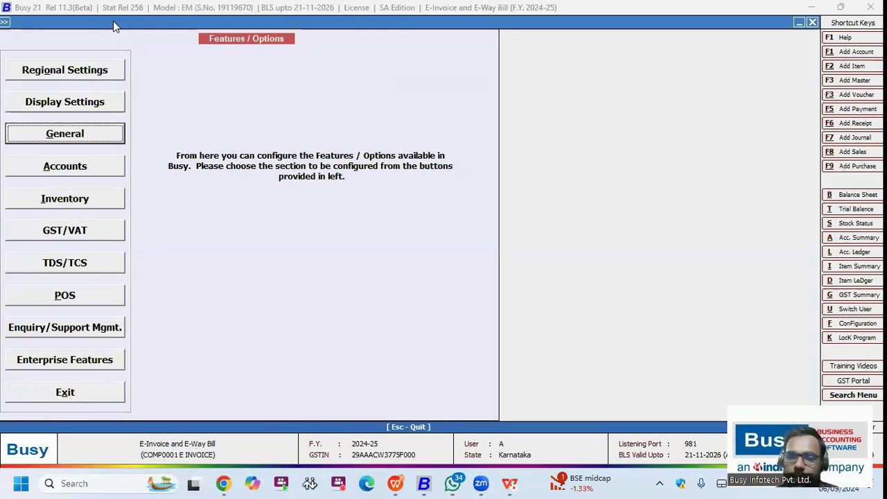
key("Down")
key("Down")
key("Down")
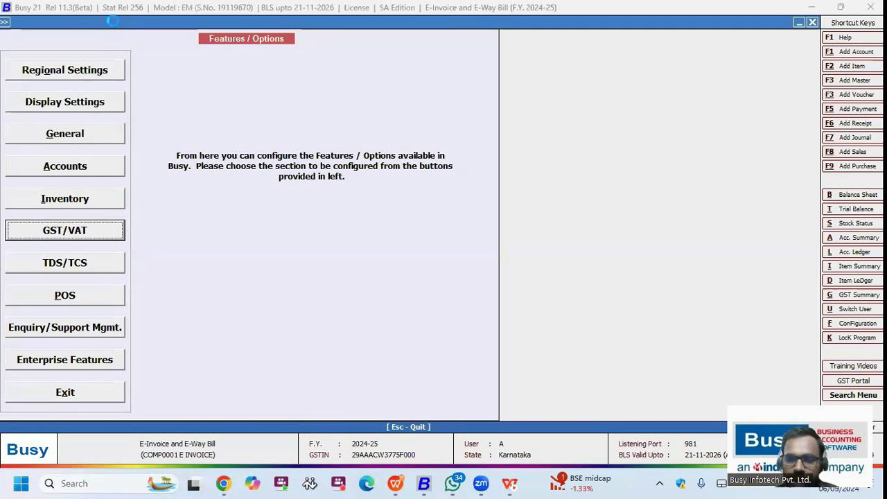
key("Return")
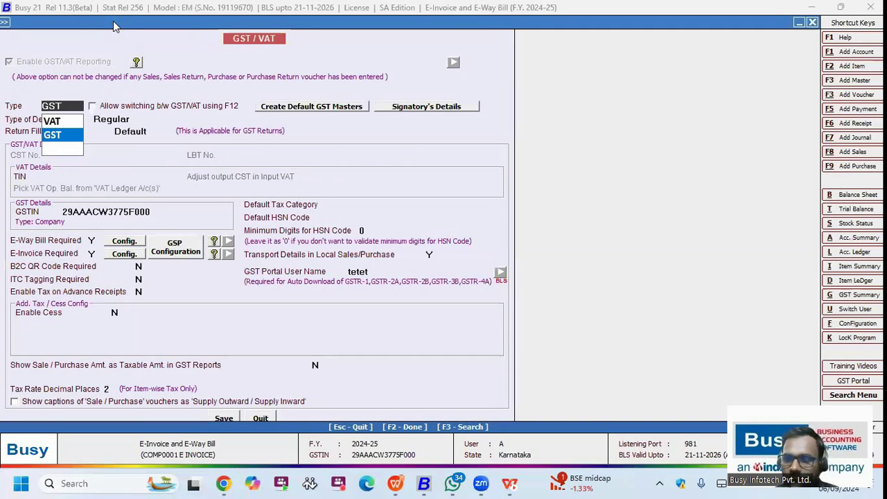
Highlight the GST Portal User Name field in the GST/VAT configuration, and leave the configuration without saving.
key("Return")
left_click(401, 271)
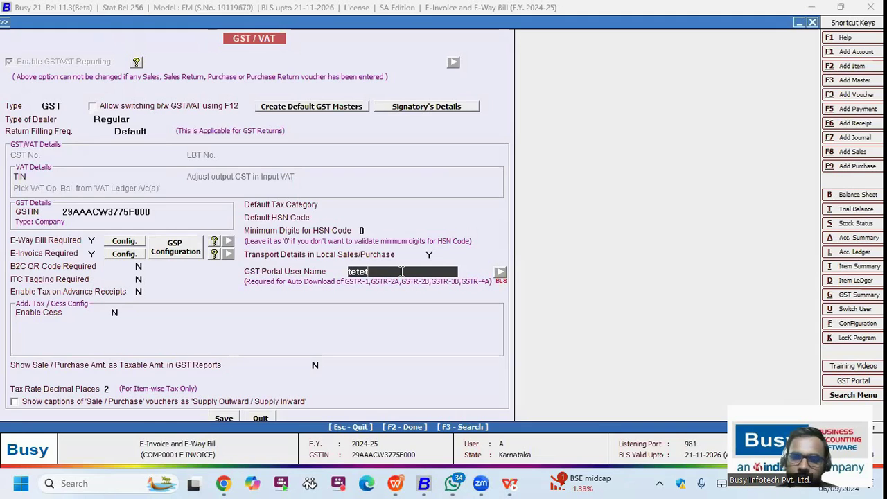
key("Escape")
key("Escape")
key("Escape")
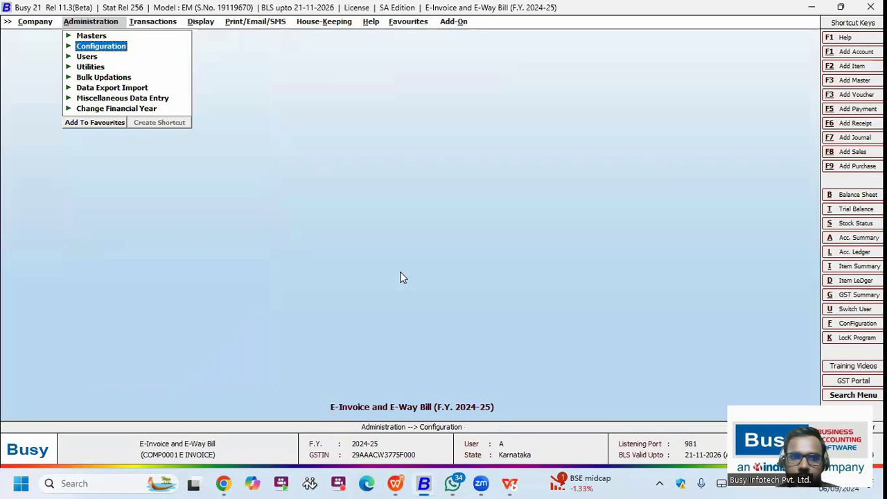
Expand the list of GST Returns within the GST Reports.
key("Right")
key("Right")
key("Return")
key("Down")
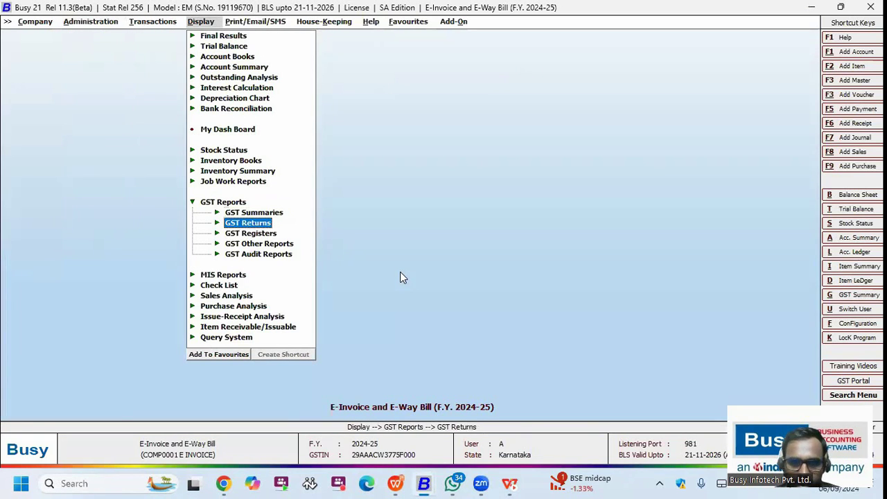
key("Return")
View the generation options of the IFF (Invoice Furnishing Facility) eReturn and dismiss them without choosing one.
key("Down")
key("Down")
key("Down")
key("Down")
key("Down")
key("Down")
key("Down")
key("Down")
key("Down")
key("Down")
key("Down")
key("Down")
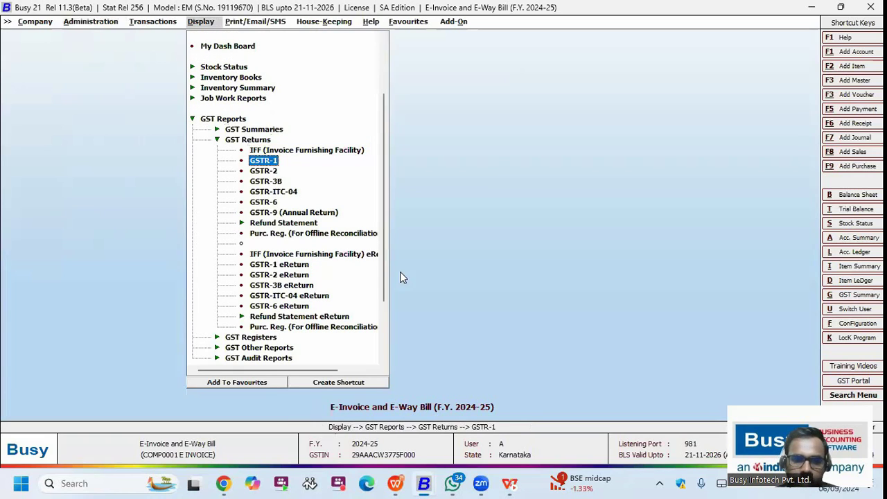
key("Up")
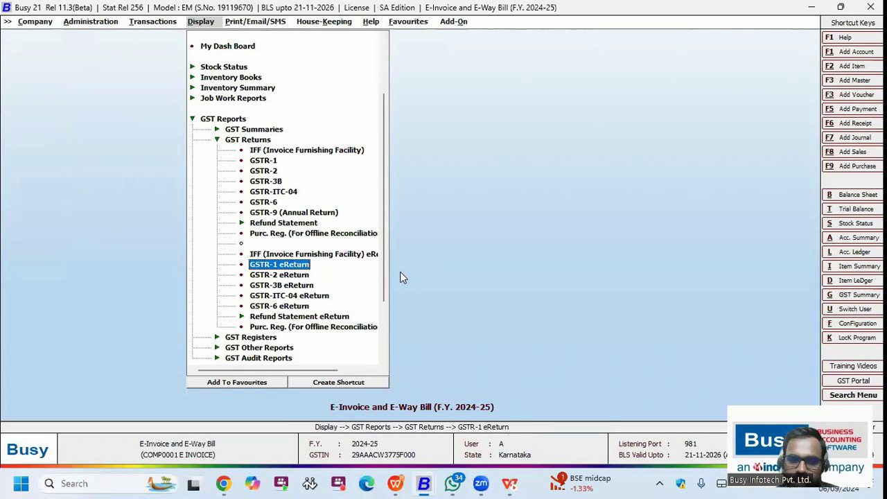
key("Up")
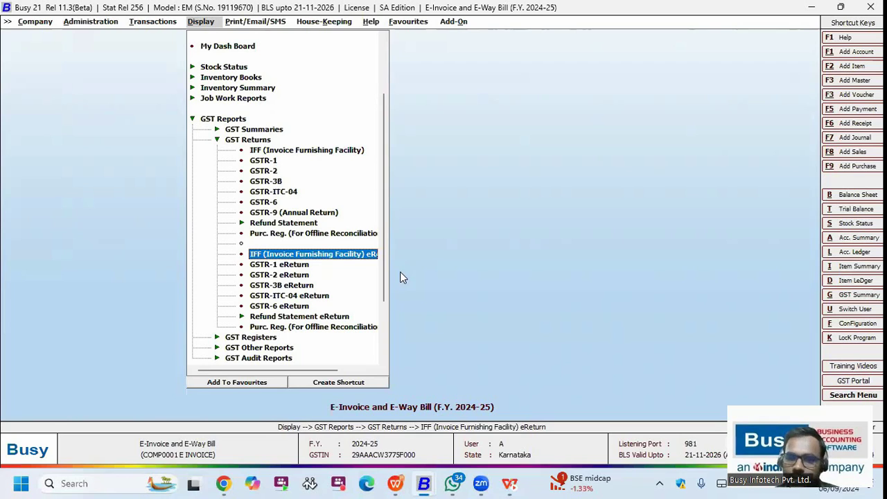
key("Return")
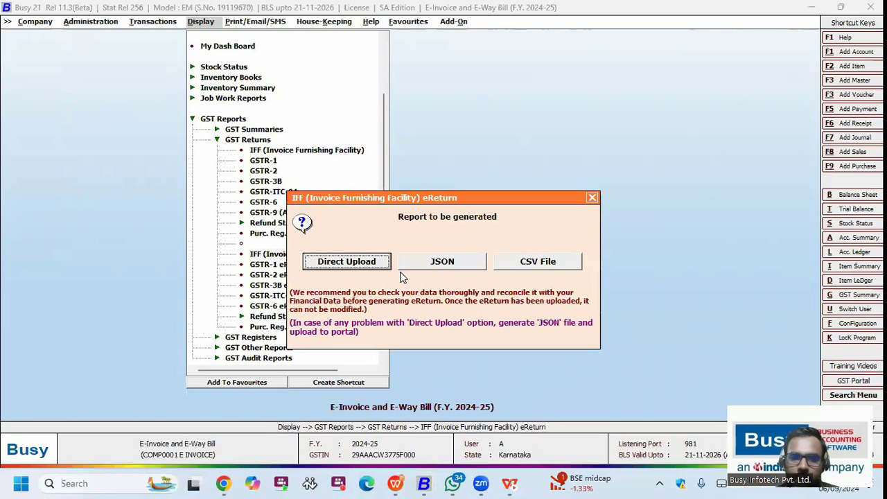
key("Escape")
Go through the generation options of the GSTR-1 eReturn and open its report settings.
key("Down")
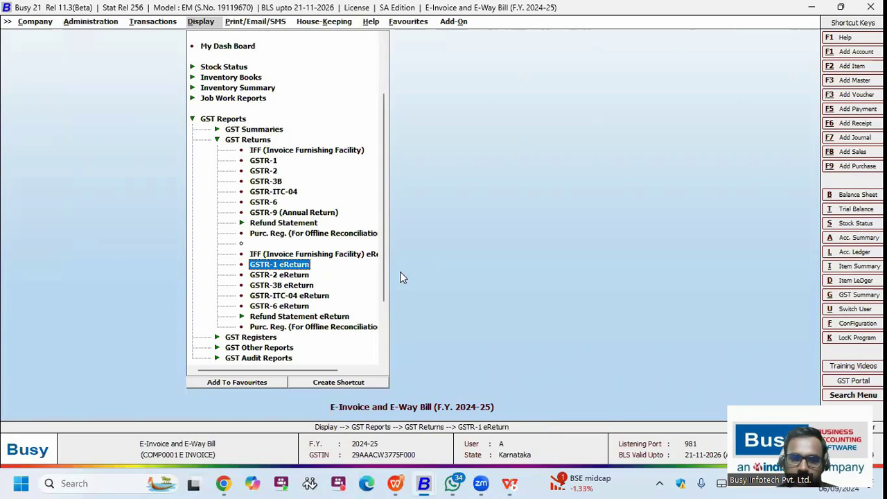
key("Return")
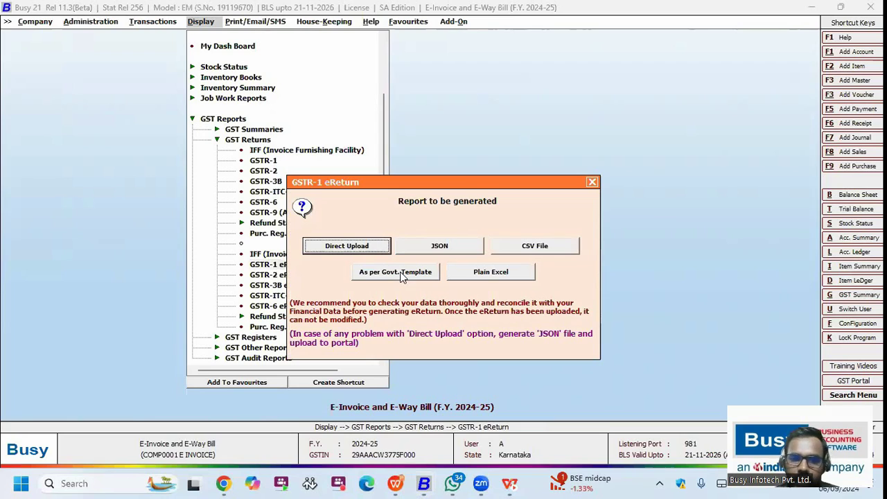
key("Tab")
key("Tab")
key("Tab")
key("Tab")
key("shift+Tab")
key("shift+Tab")
key("shift+Tab")
key("shift+Tab")
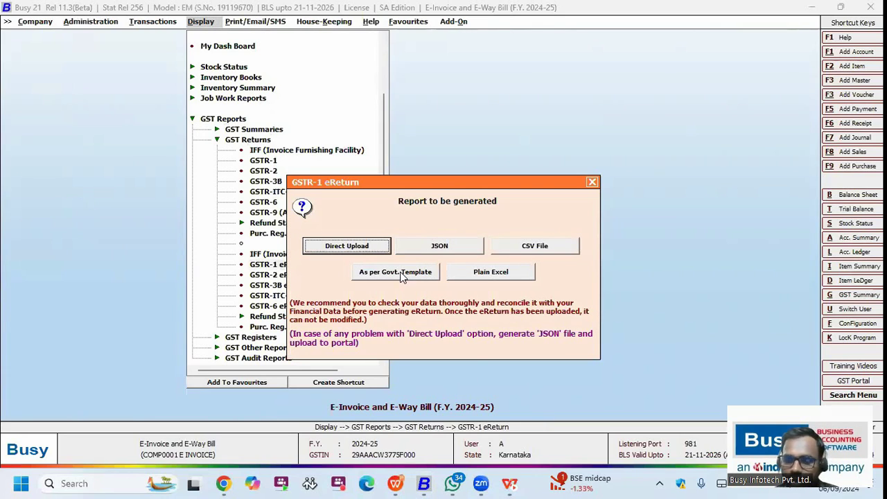
left_click(401, 272)
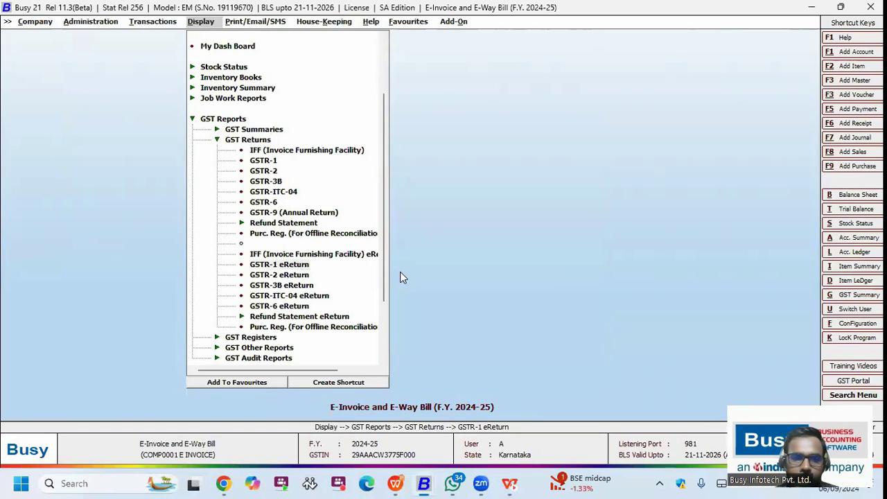
key("Return")
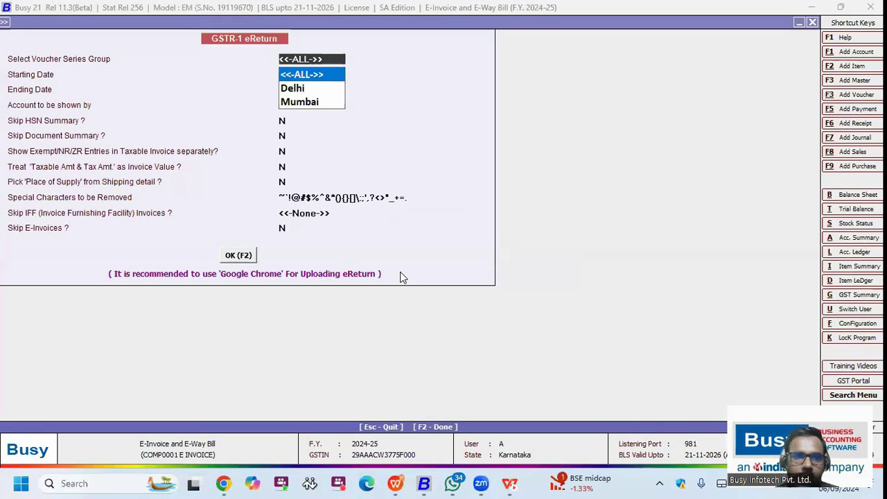
Set the GSTR-1 eReturn to all voucher series groups, from 01-04-2024 to 30-04-2024, with accounts shown by Name.
key("Return")
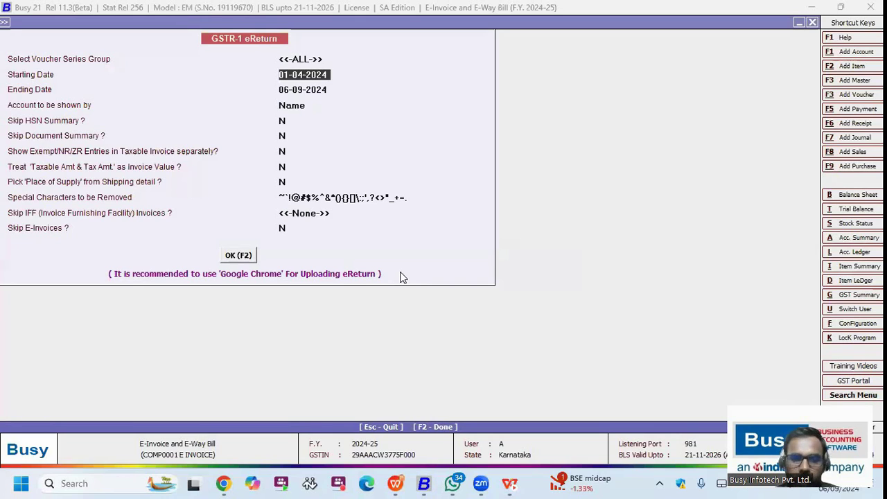
key("Return")
type("31")
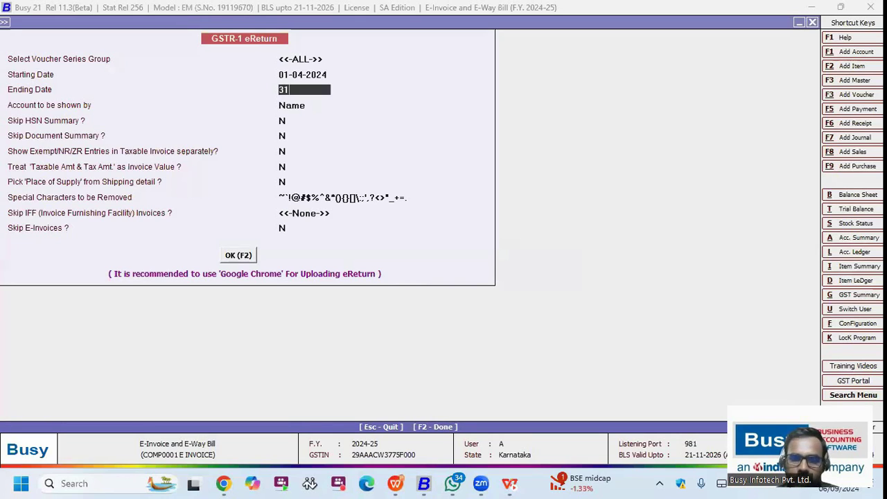
key("BackSpace")
type("0")
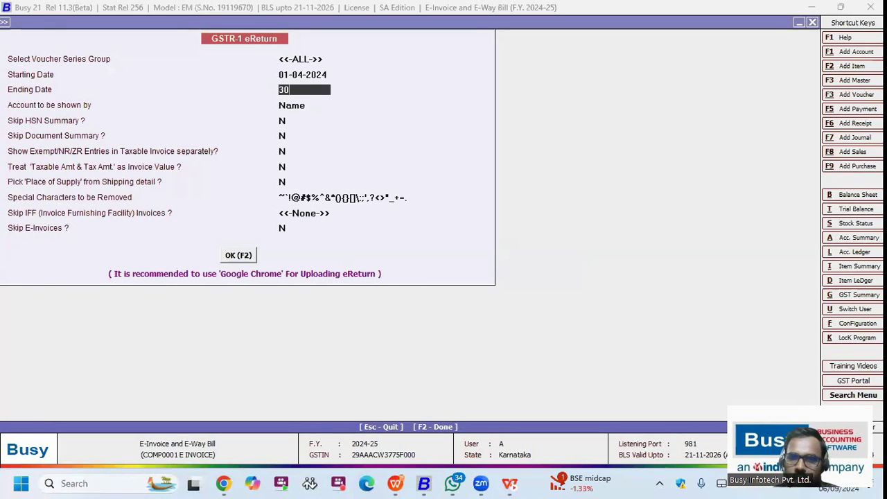
type(".4")
key("Return")
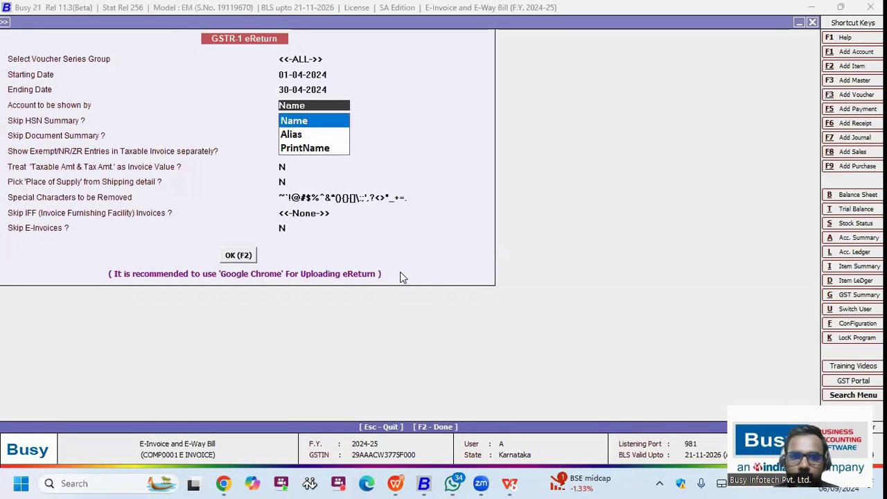
key("Down")
key("Up")
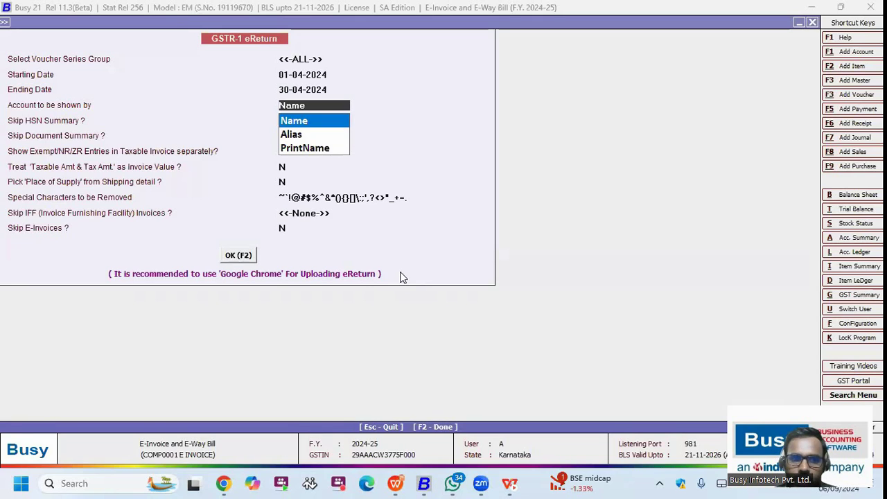
key("Return")
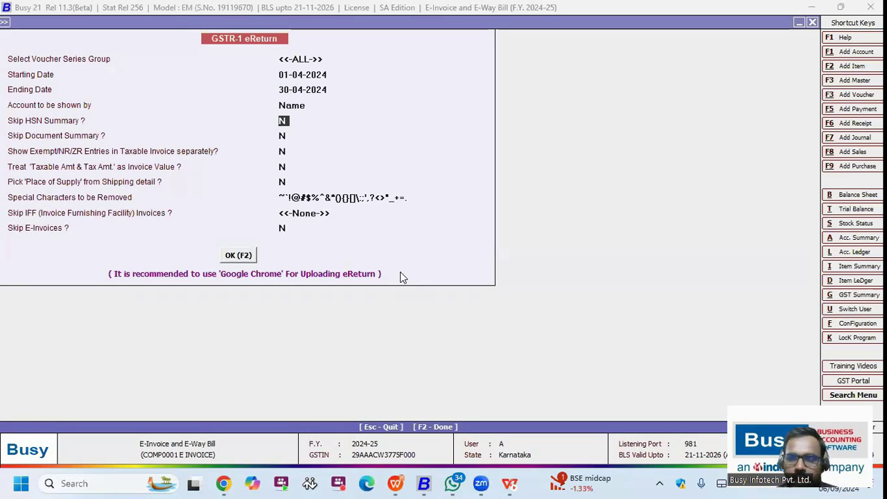
Try Y for skipping the HSN Summary and the Document Summary, and set both options to N.
key("y")
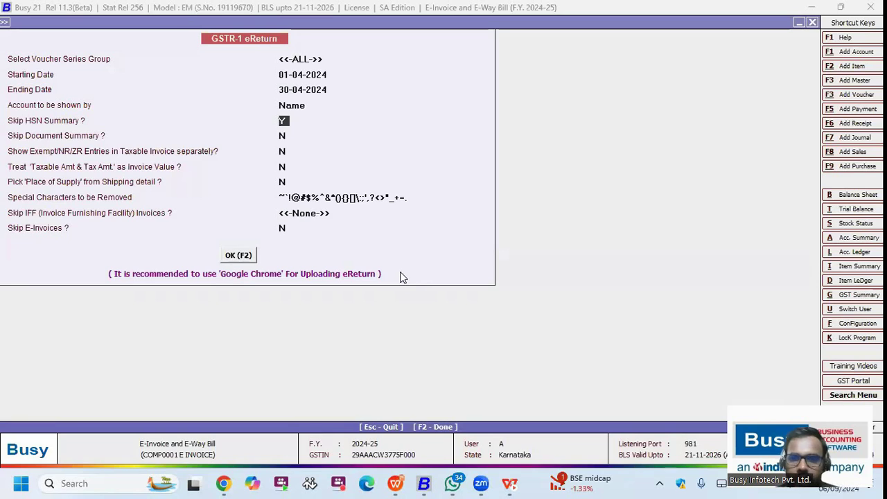
key("n")
key("Return")
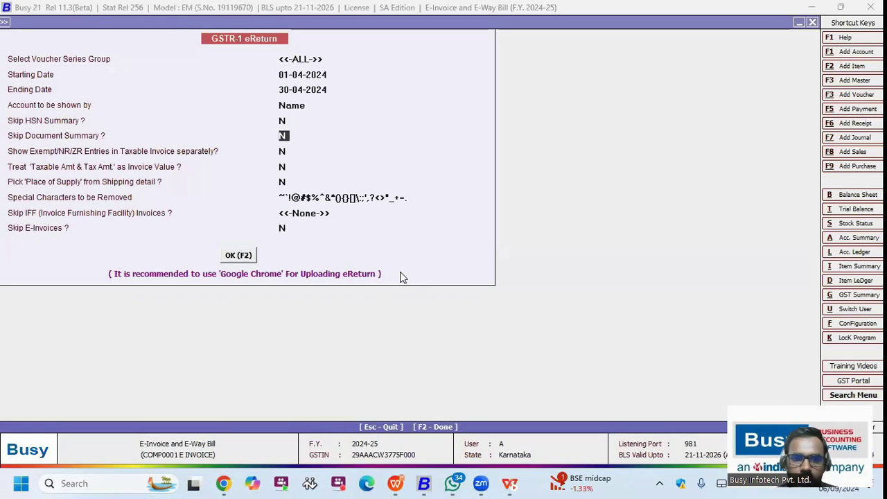
key("y")
key("n")
key("Up")
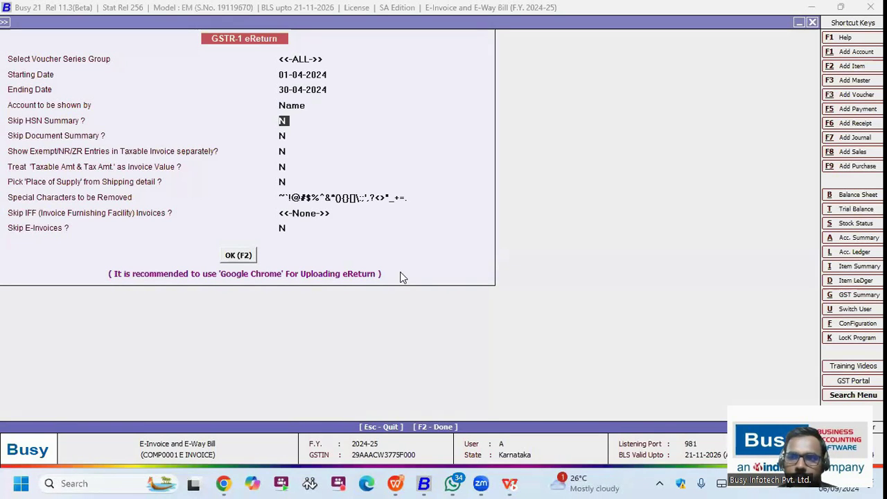
key("y")
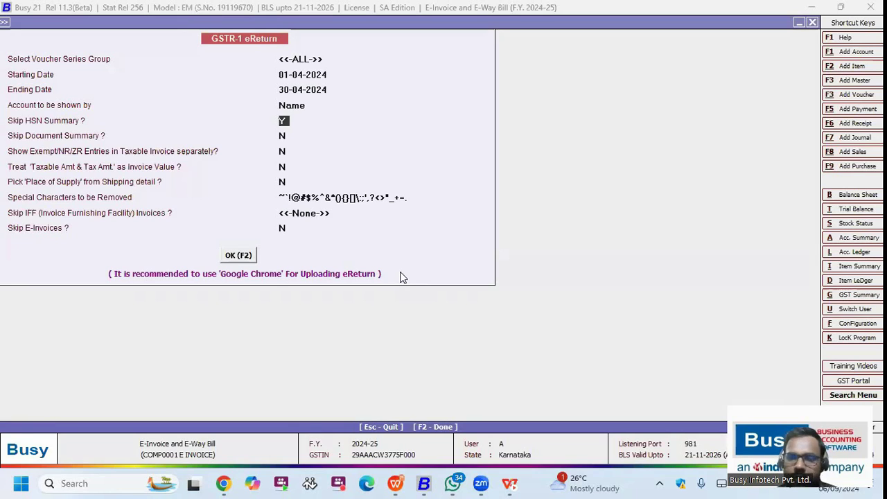
key("n")
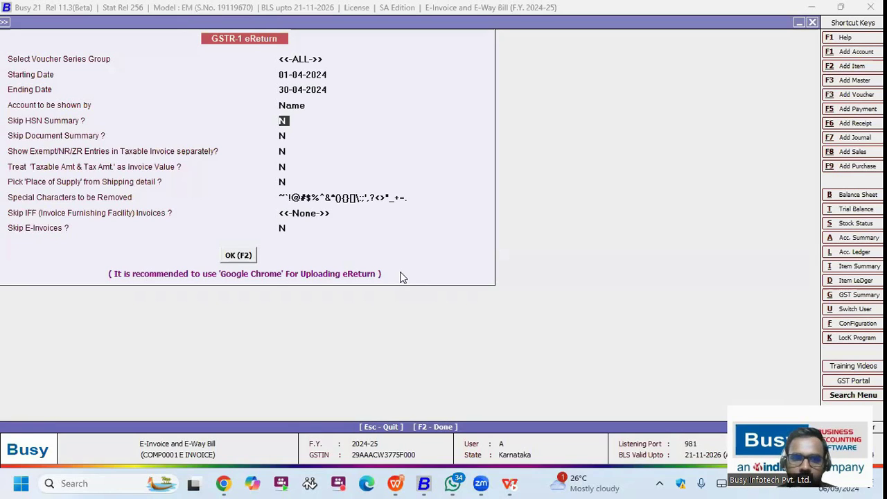
key("Return")
key("Return")
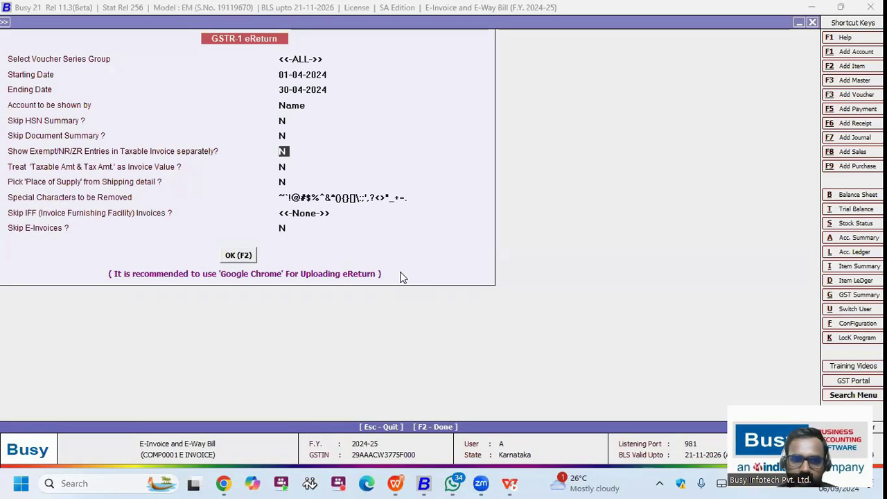
Set separate display of Exempt/NR/ZR entries and treating 'Taxable Amt & Tax Amt.' as Invoice Value to N.
type("yn")
key("Return")
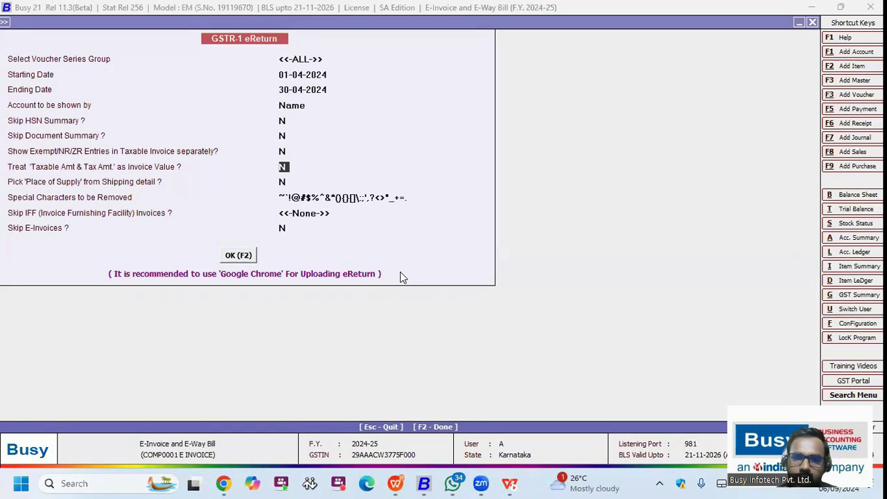
type("yn")
key("Return")
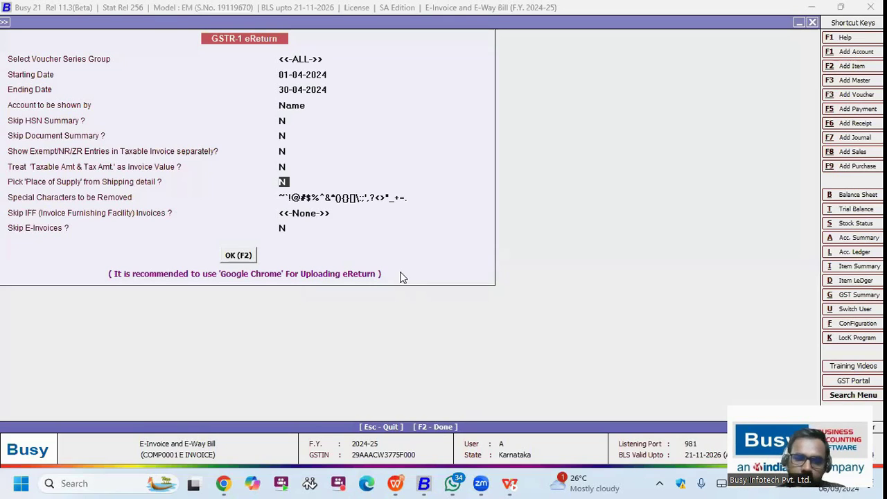
Try Y for picking 'Place of Supply' from Shipping detail, set it to N, and accept the default special characters for removal.
key("y")
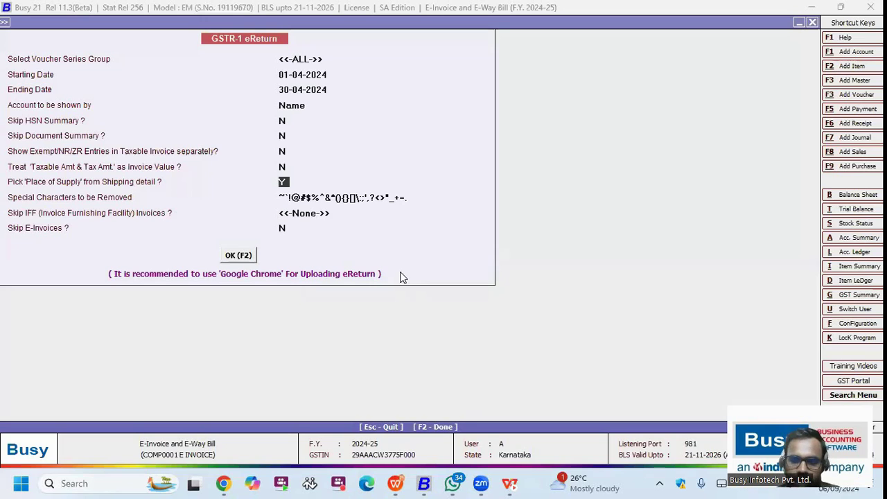
key("n")
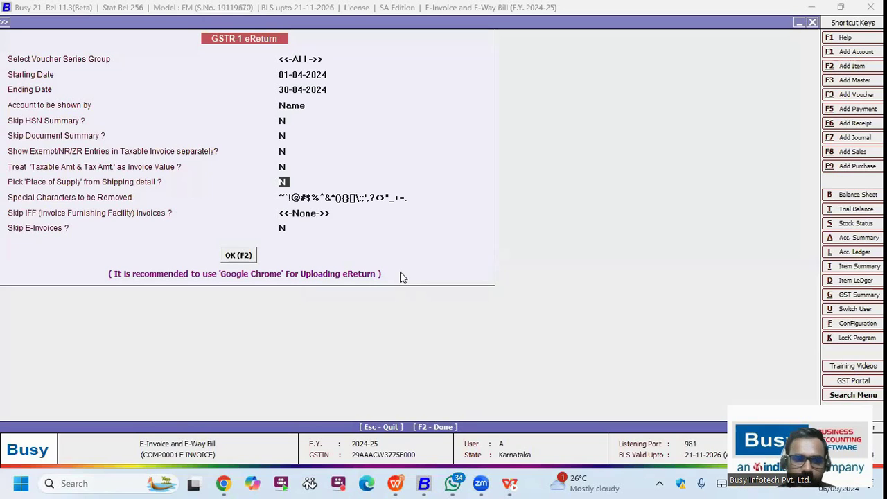
key("Return")
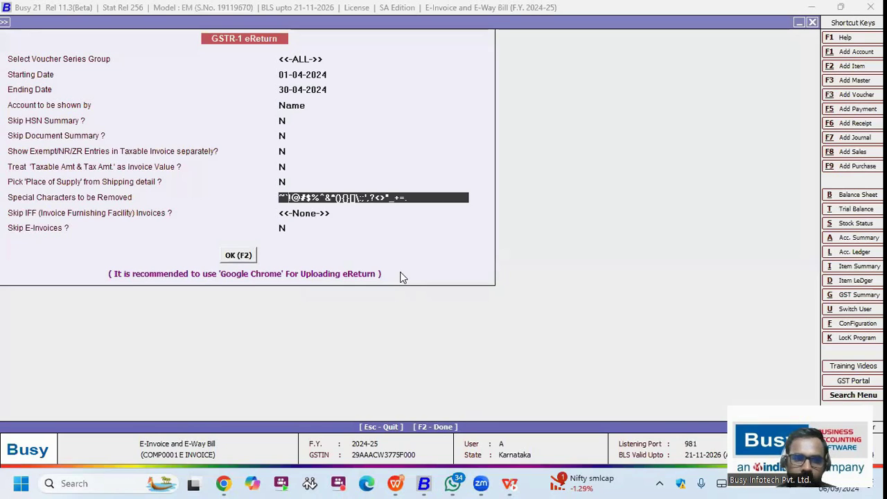
key("Return")
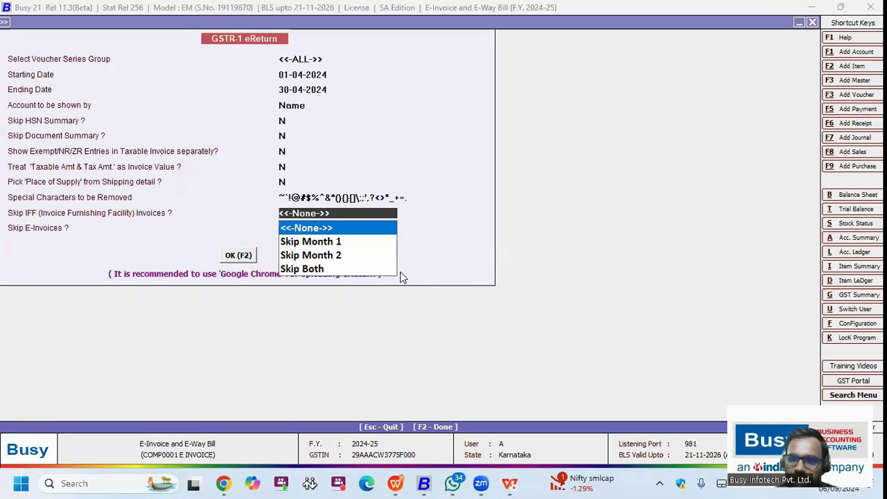
Go through the choices for skipping IFF invoices, try Skip Both, and set the option back to None.
key("Down")
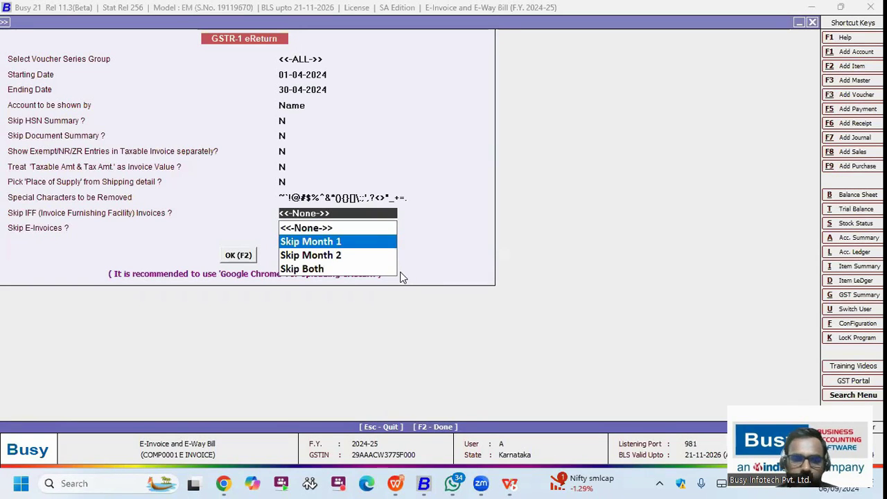
key("Down")
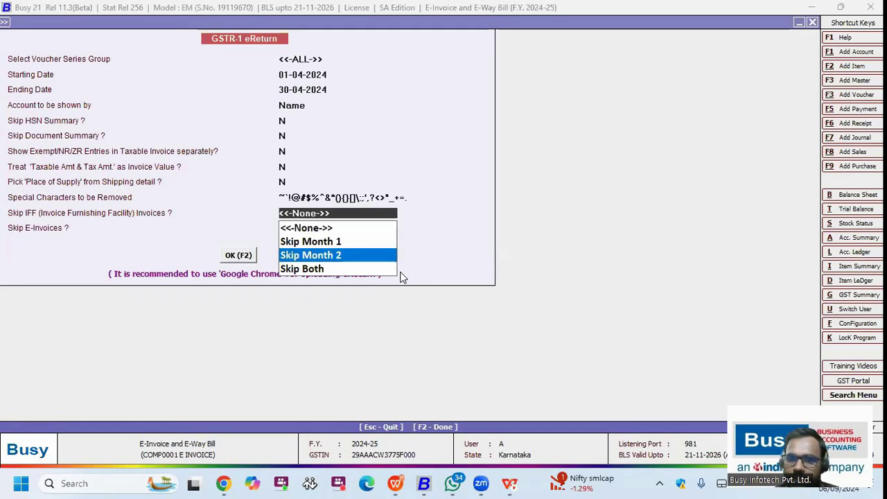
key("Up")
key("Down")
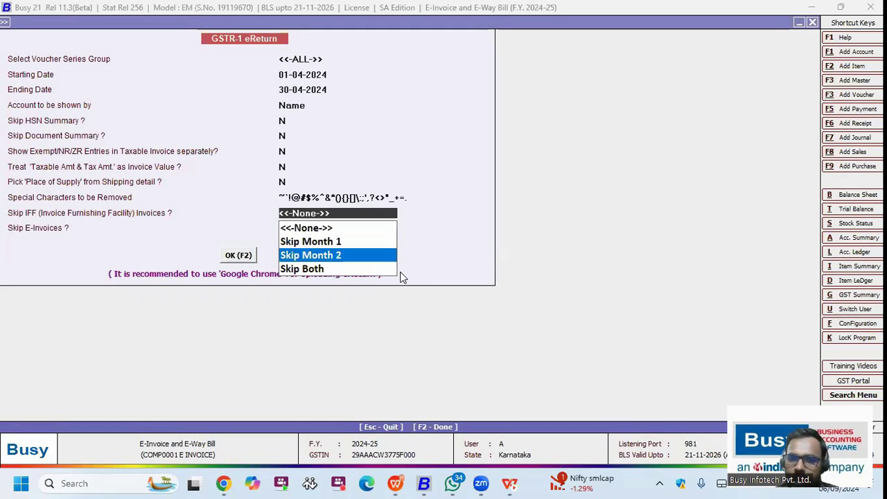
key("Down")
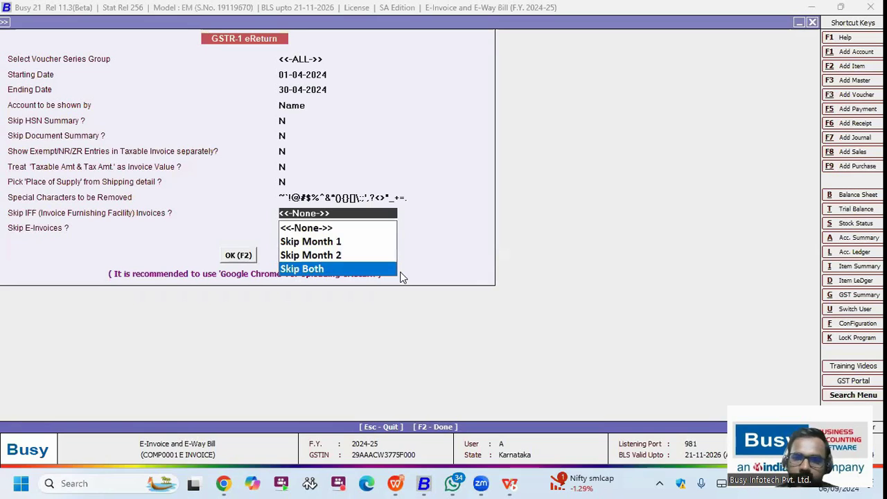
key("Return")
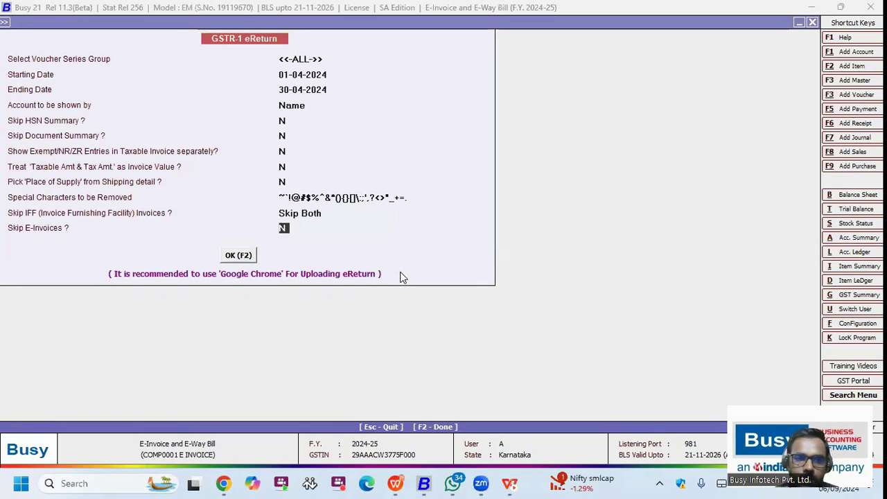
key("Up")
key("Return")
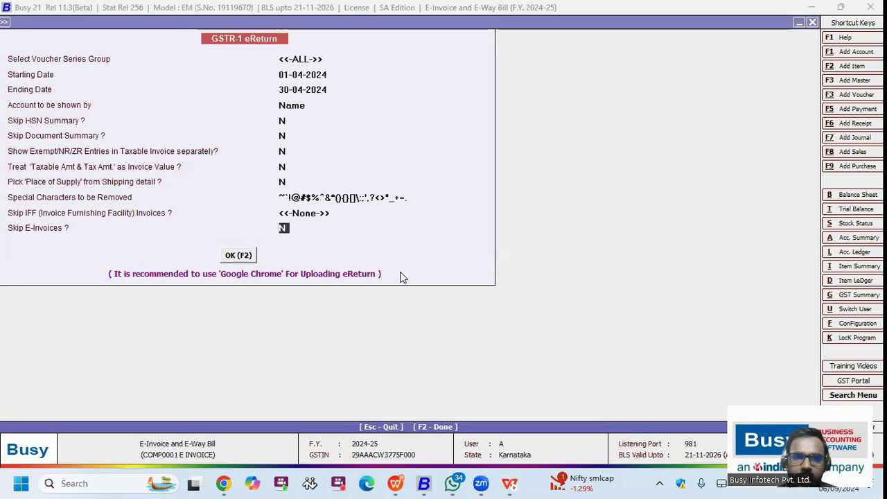
Check the GSTR-1 transactions for possible errors before the direct upload and return to the eReturn settings.
key("F2")
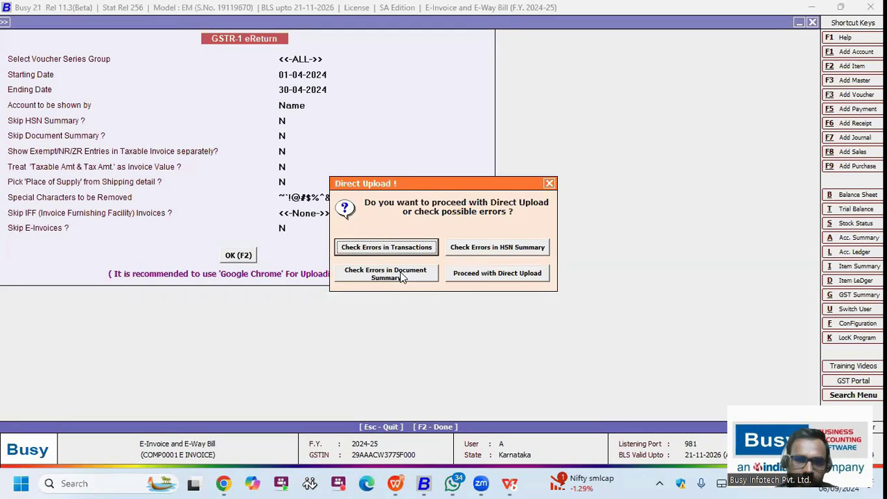
key("Escape")
key("F2")
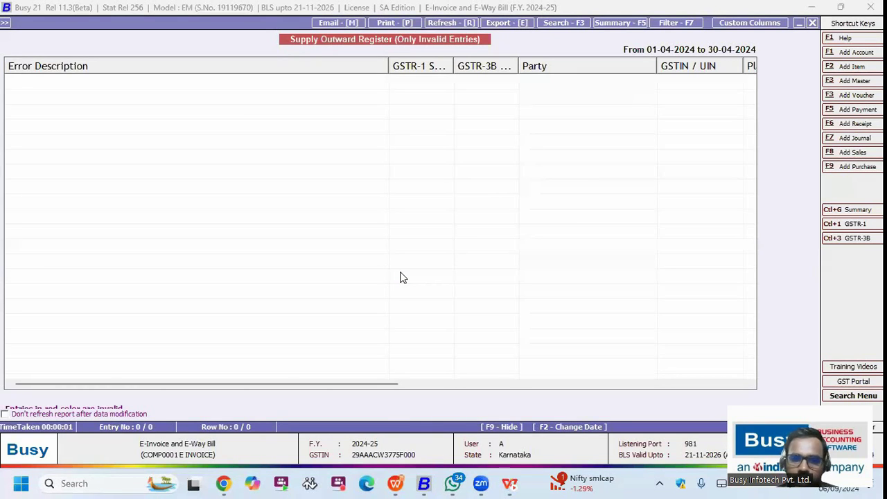
key("Escape")
key("Right")
key("Return")
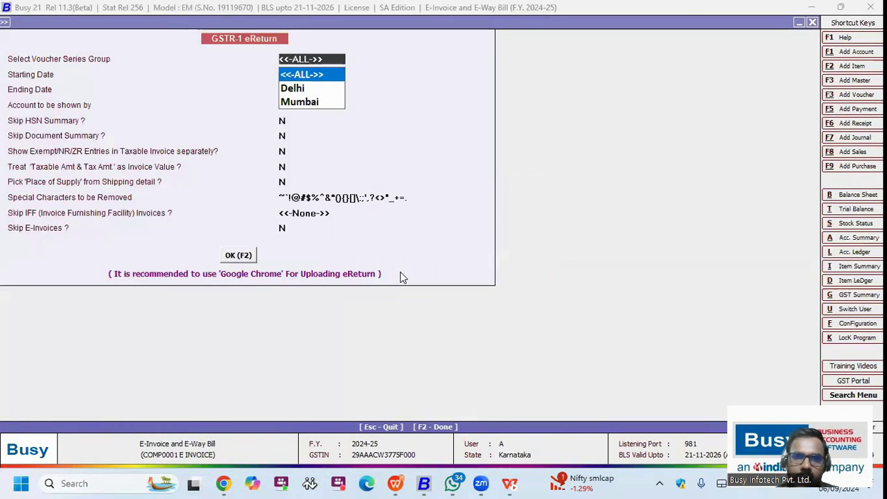
Try the direct upload of GSTR-1 with OTP generation, and quit at the OTP entry.
key("Escape")
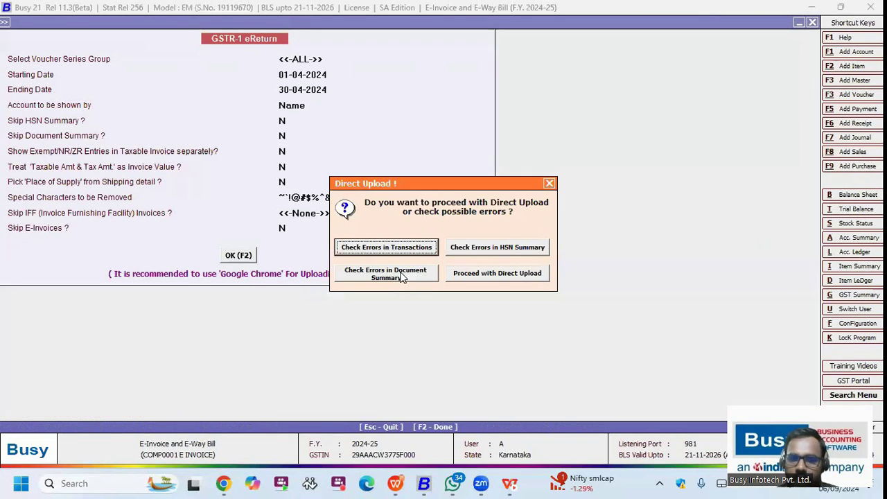
key("Down")
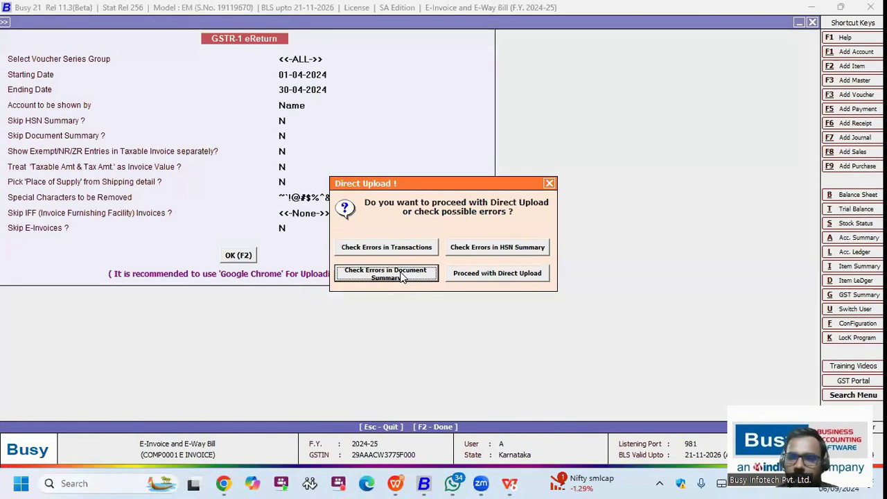
key("Right")
key("Return")
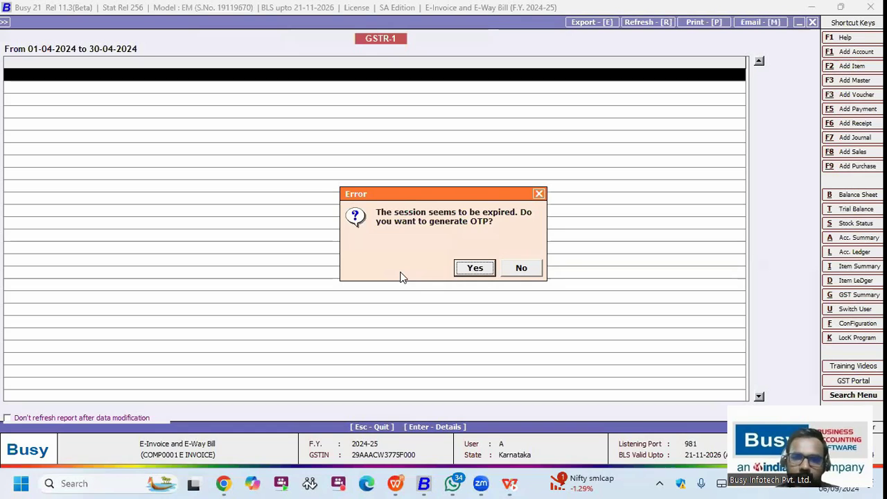
left_click(458, 269)
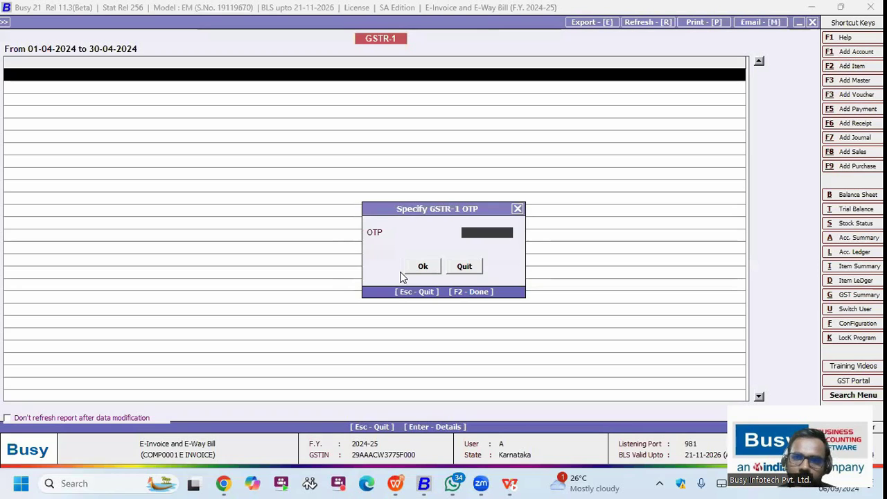
key("Escape")
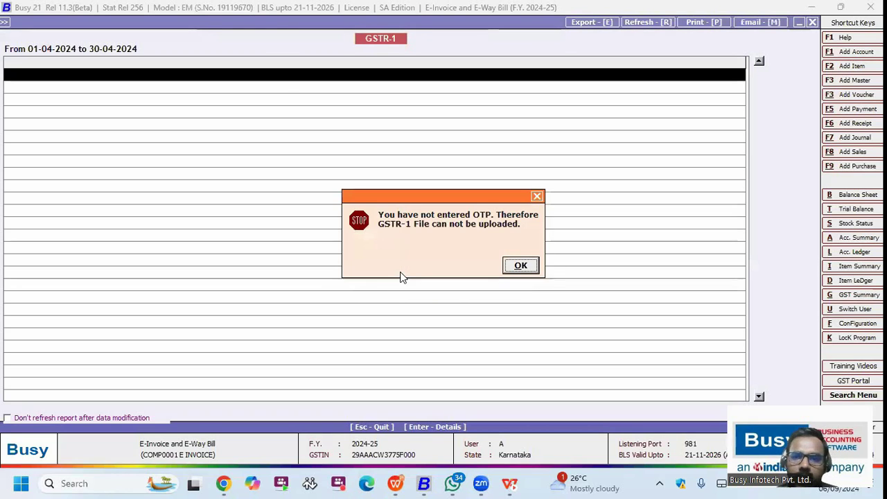
key("Return")
key("Escape")
key("Escape")
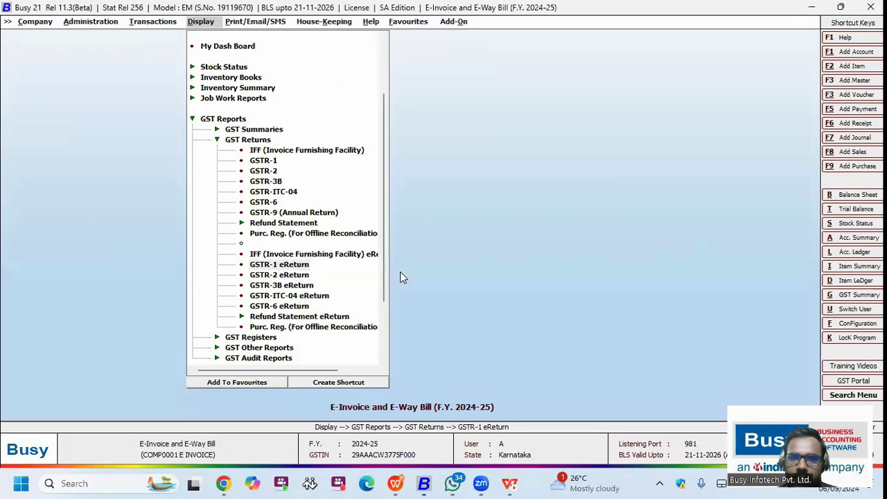
key("Escape")
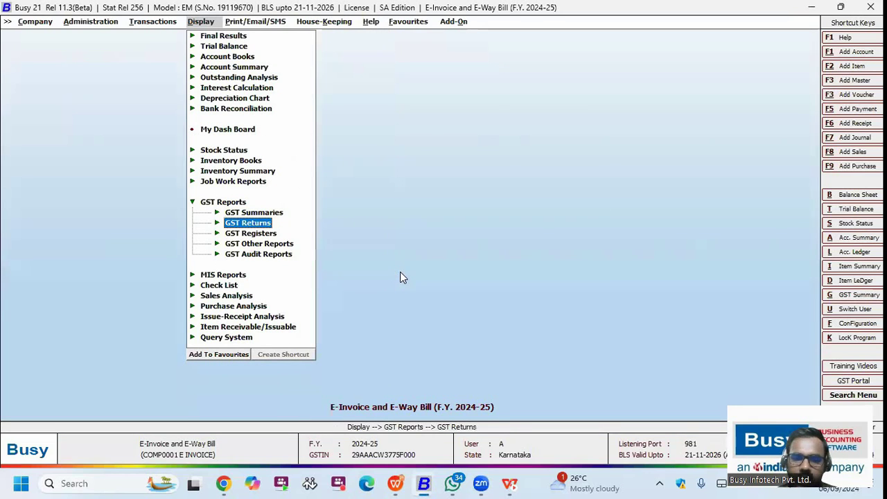
key("alt+Tab")
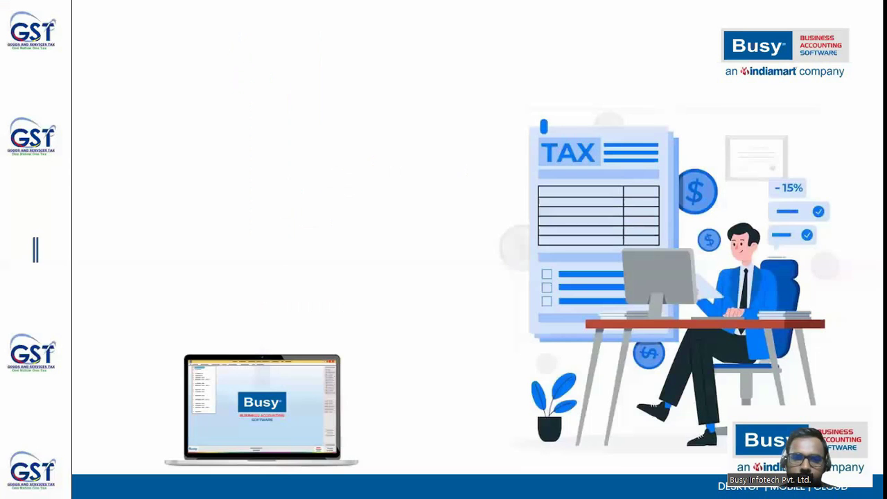
key("Right")
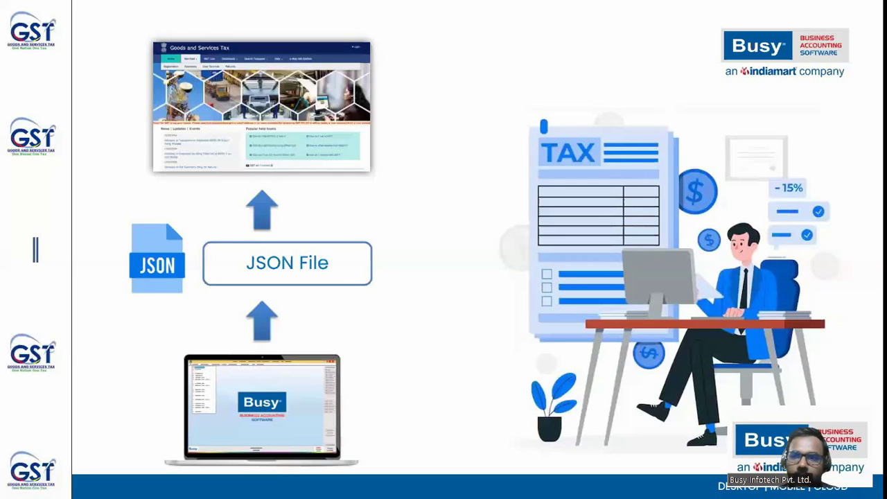
key("alt+Tab")
key("Left")
key("Left")
key("Down")
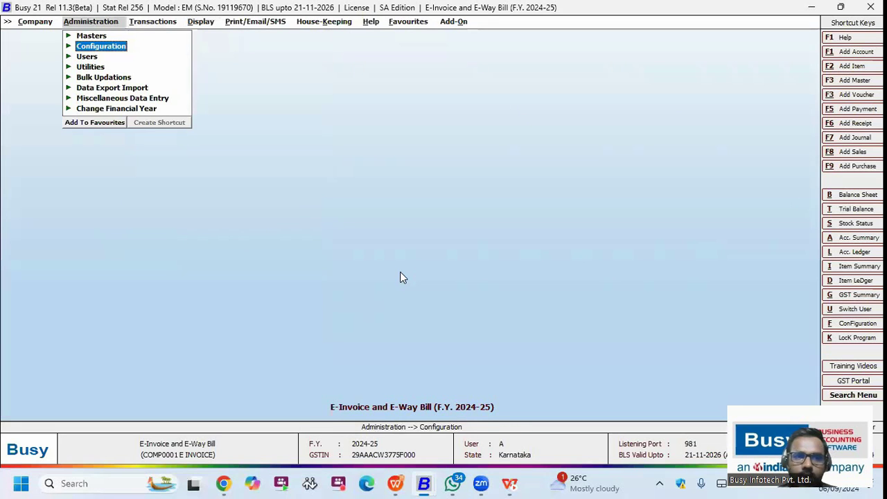
key("Right")
key("Right")
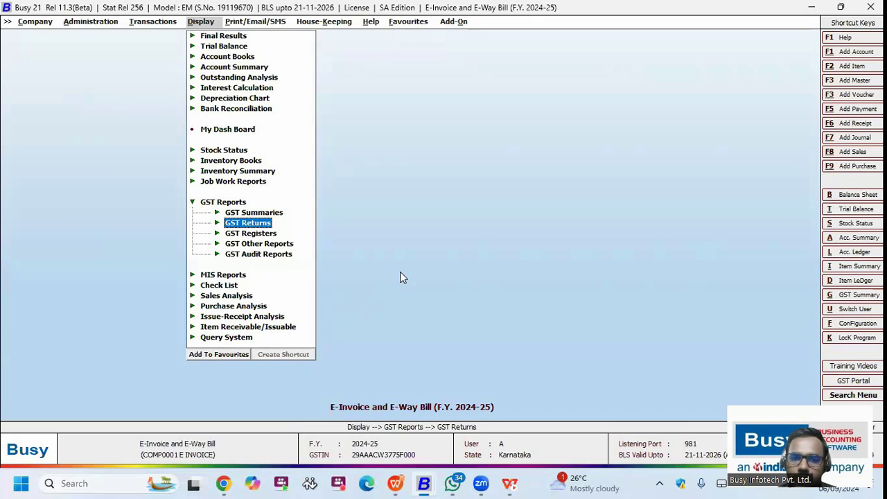
Open the GSTR-1 eReturn from the GST returns and choose JSON as the report to be generated.
key("Return")
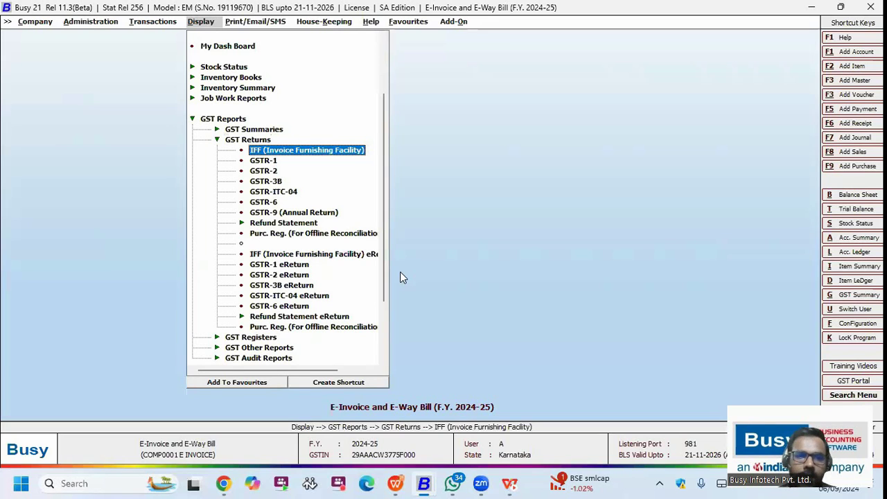
key("Down")
key("Down")
key("Down")
key("Down")
key("Down")
key("Down")
key("Down")
key("Down")
key("Down")
key("Down")
key("Return")
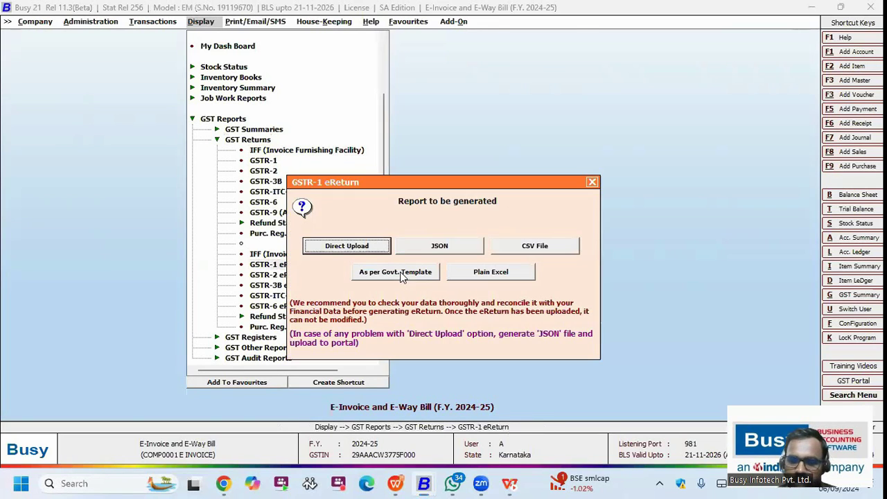
key("Right")
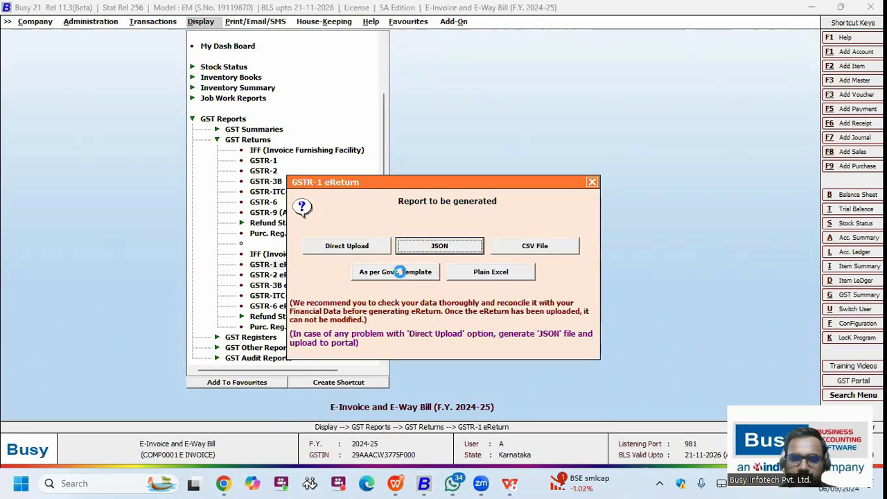
key("Return")
Set the JSON eReturn to all voucher series groups, from 01-04-2024 to 30-04-2024, accepting the defaults for the remaining options.
key("Return")
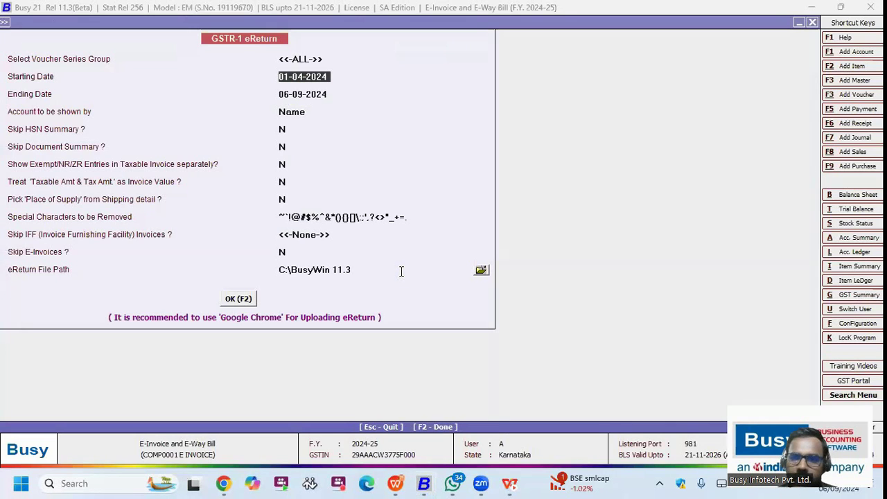
type("1")
key("Return")
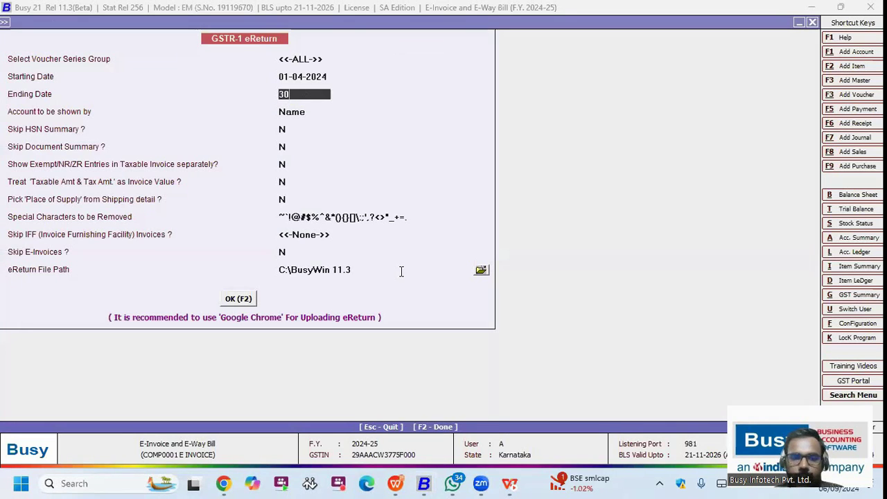
type("30")
key("Return")
key("Return")
key("Return")
key("Return")
key("Return")
key("Return")
key("Return")
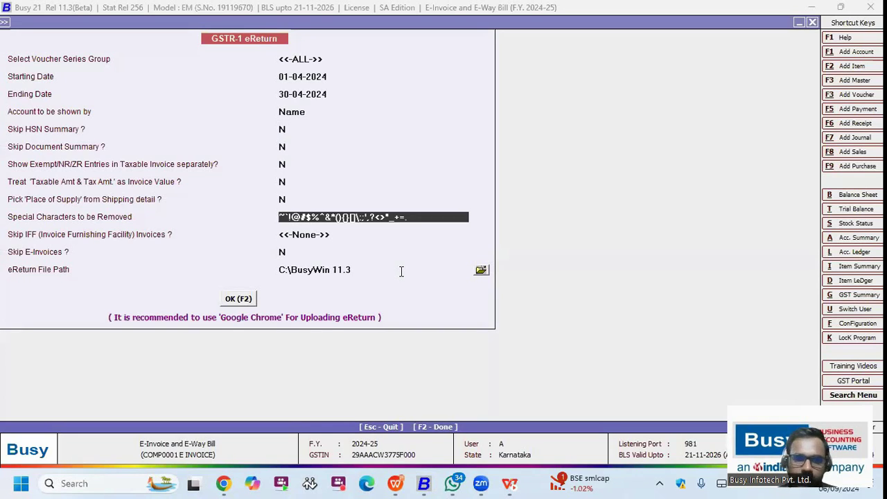
key("Return")
key("Return")
key("Return")
key("Return")
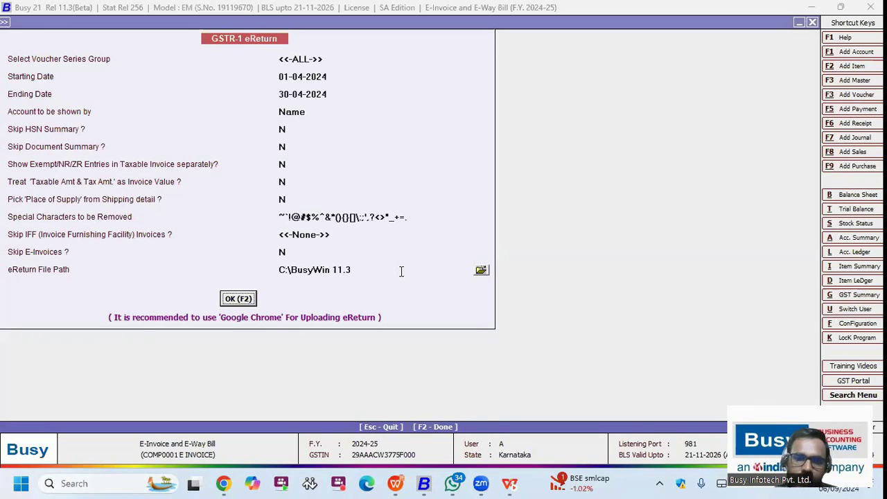
Set the eReturn file path to the Desktop folder and create the GSTR-1 JSON file without checking for errors.
left_click(483, 273)
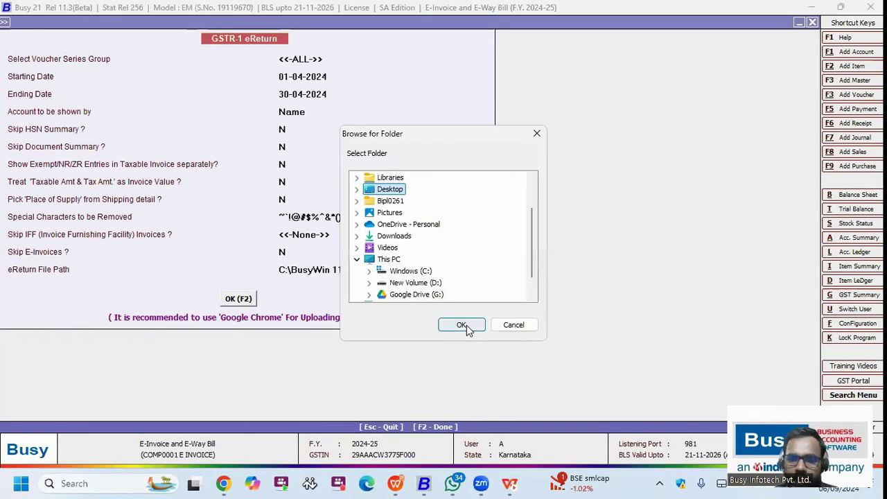
left_click(462, 325)
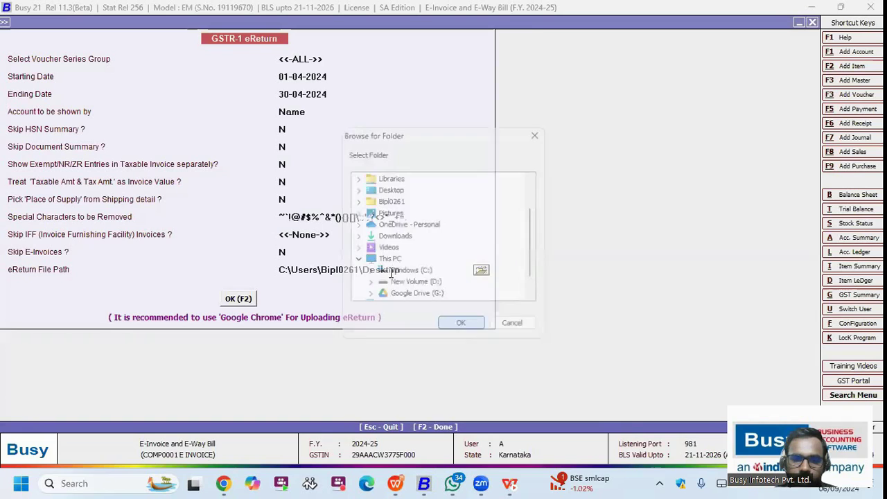
left_click(229, 302)
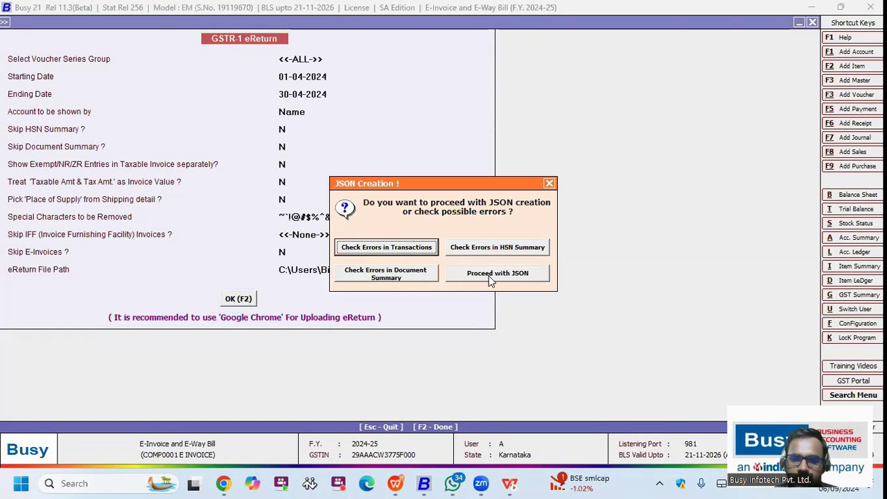
left_click(489, 274)
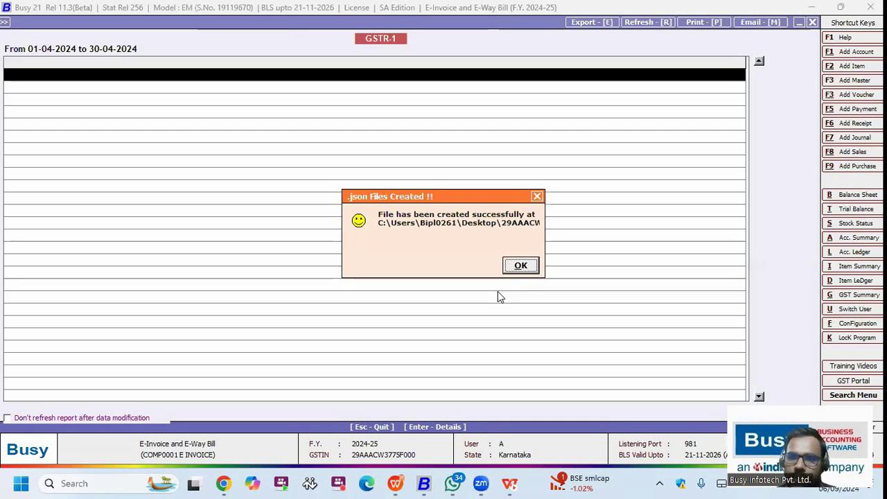
Acknowledge the JSON file creation, go to the desktop and move the GSTR-1 JSON file to an empty area.
key("Return")
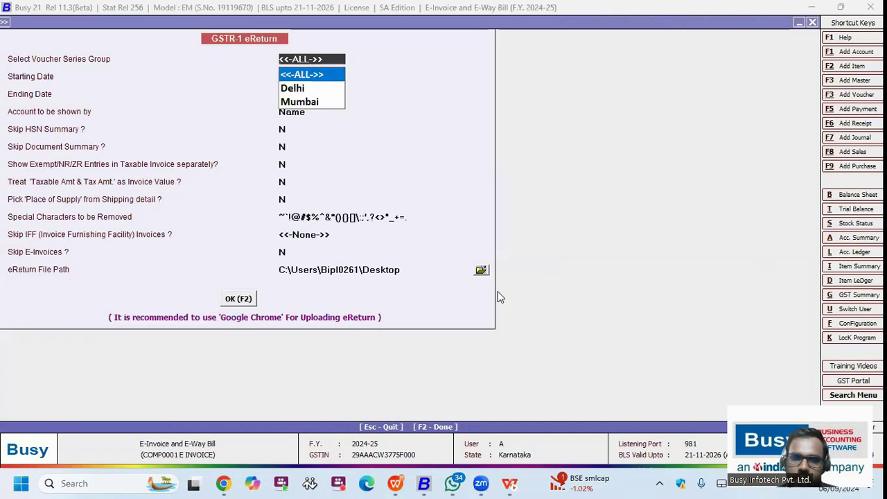
key("super+d")
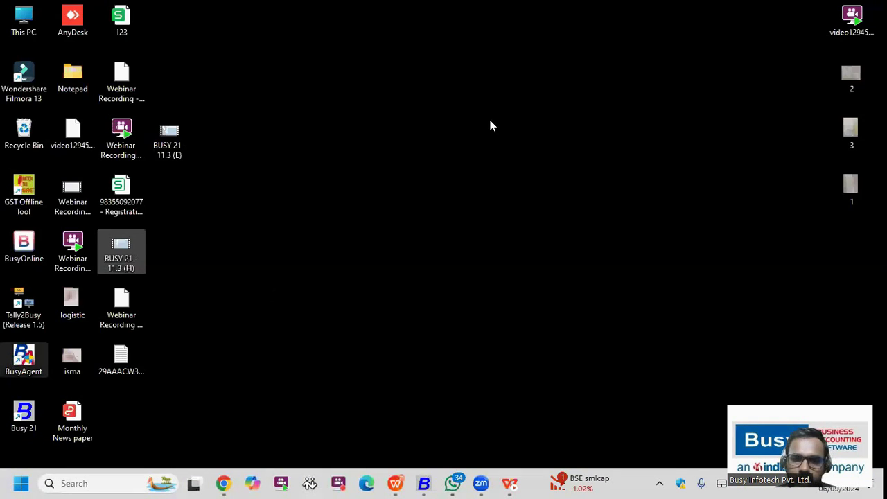
left_click_drag(513, 154, 505, 153)
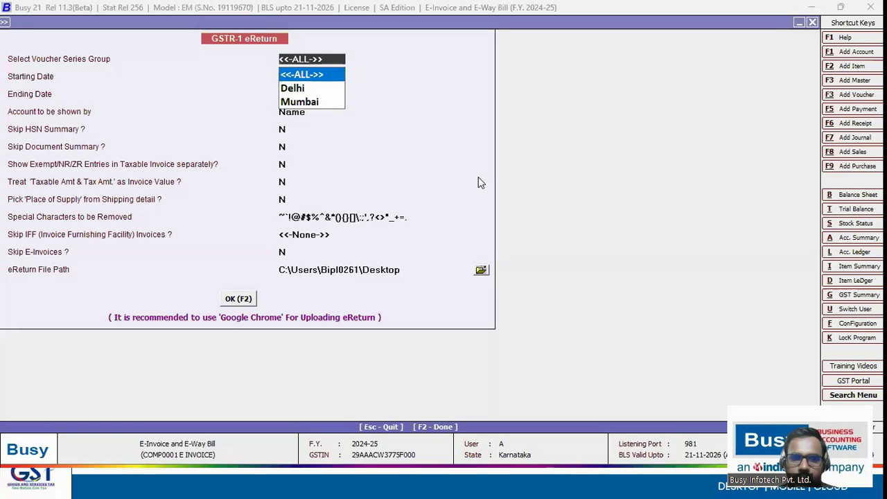
Return to Busy, leave the JSON eReturn form and go back to the collapsed GST Returns group.
key("Return")
key("Escape")
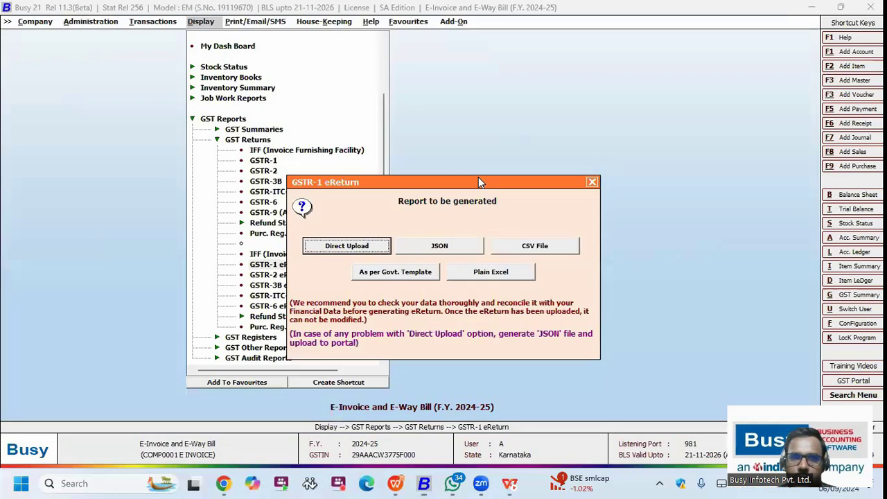
key("Escape")
key("Escape")
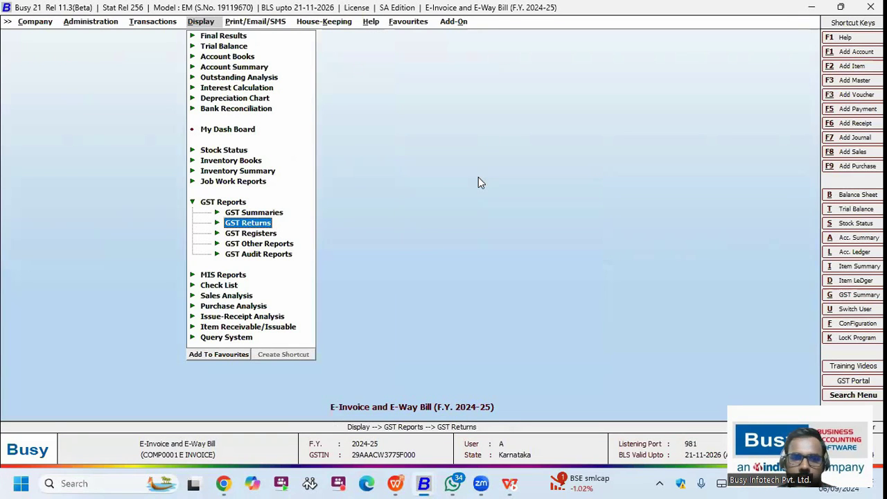
key("Escape")
Open the GSTR-1 eReturn from the GST returns and choose CSV File as the report to be generated.
key("Down")
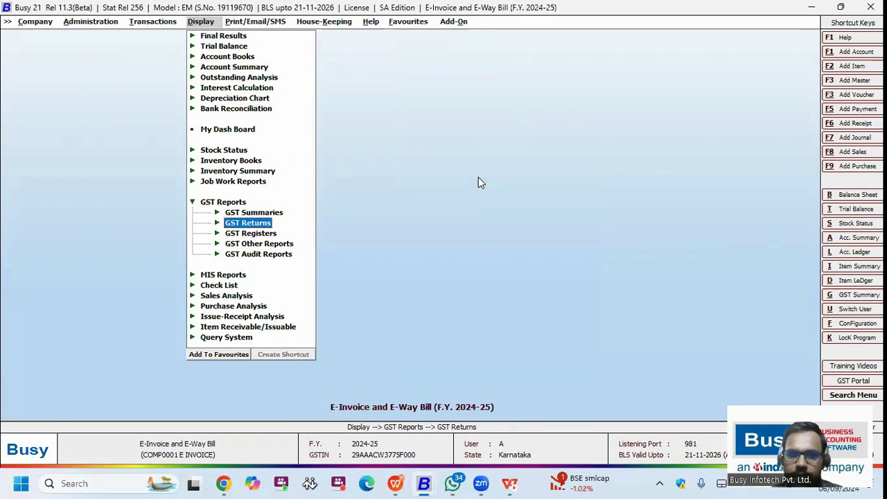
key("Return")
key("Down")
key("Down")
key("Down")
key("Down")
key("Down")
key("Down")
key("Down")
key("Down")
key("Down")
key("Down")
key("Down")
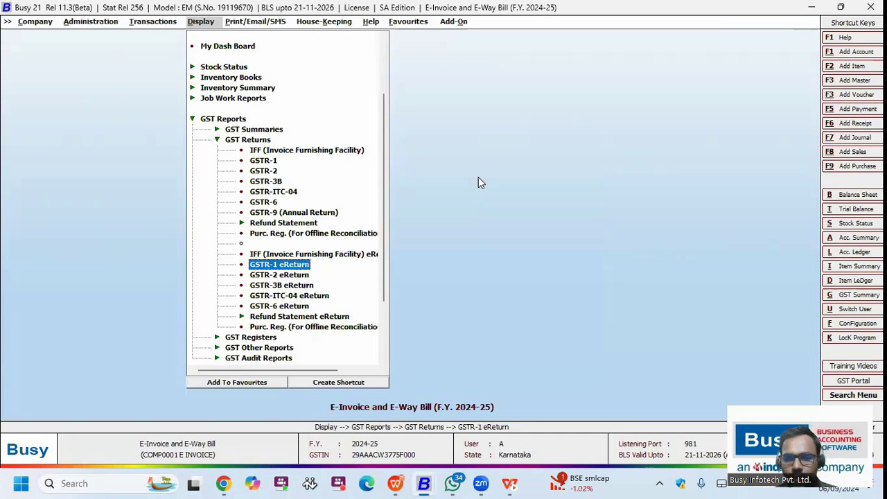
key("Return")
key("Right")
key("Right")
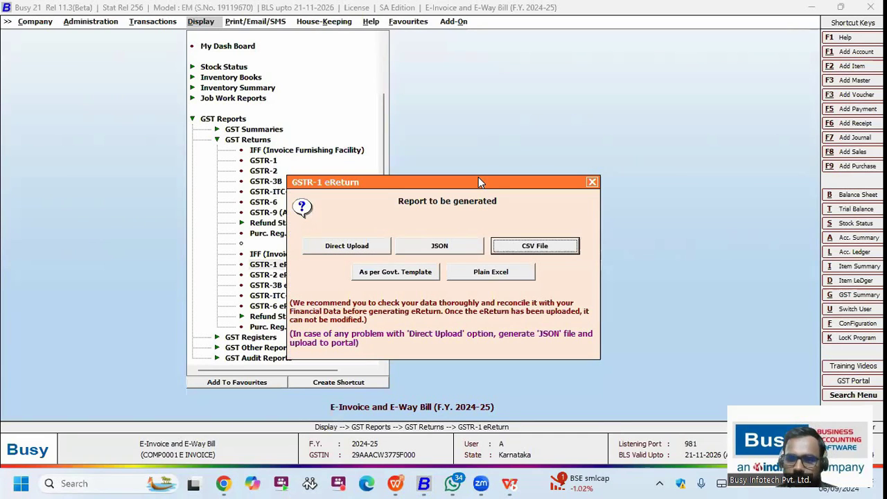
key("Return")
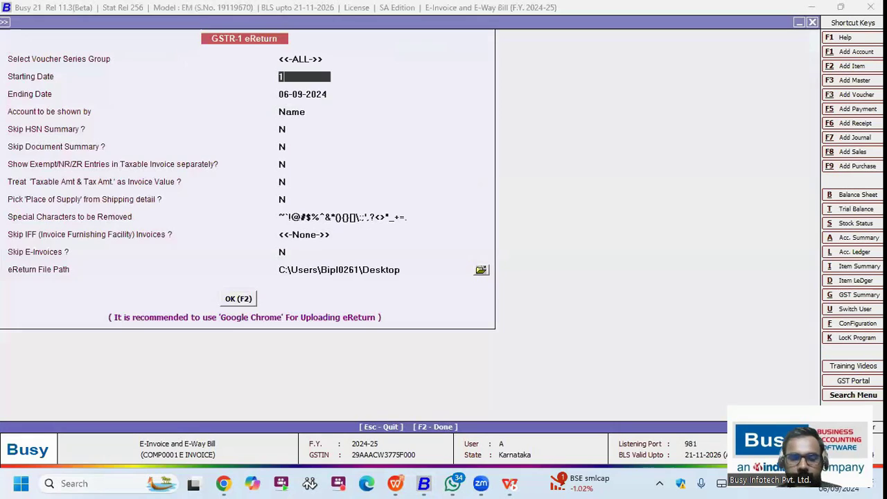
Set the CSV eReturn period from 01-04-2024 to 30-04-2024 with default options and the Desktop folder as file path.
type("1")
key("Return")
type("30-4")
key("Return")
key("Return")
key("Return")
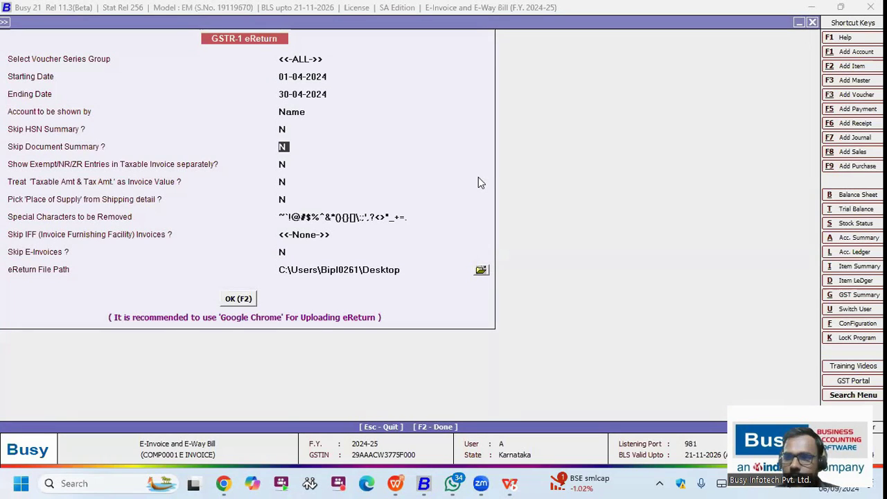
key("Return")
key("Return")
key("Return")
key("Return")
key("Return")
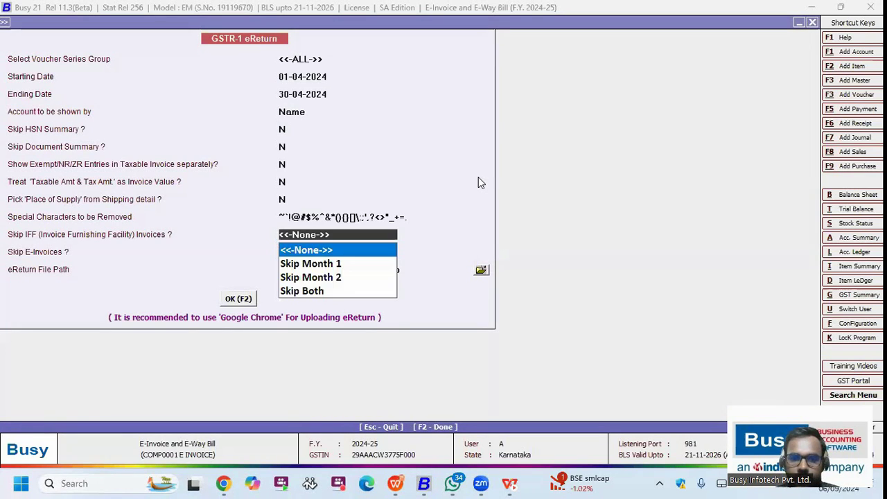
key("Return")
key("Return")
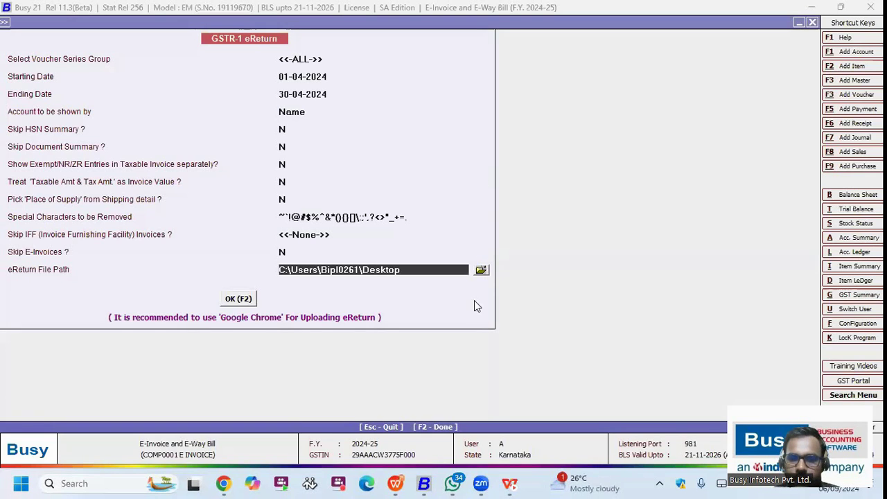
left_click(481, 270)
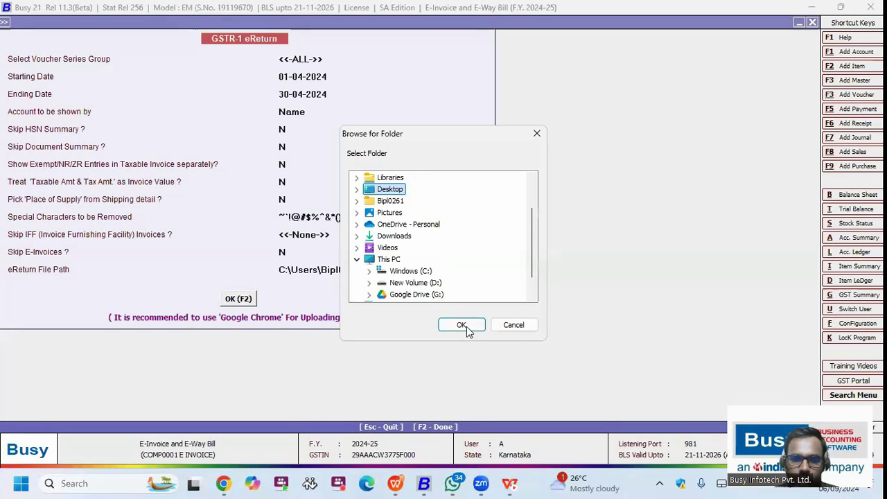
left_click(467, 331)
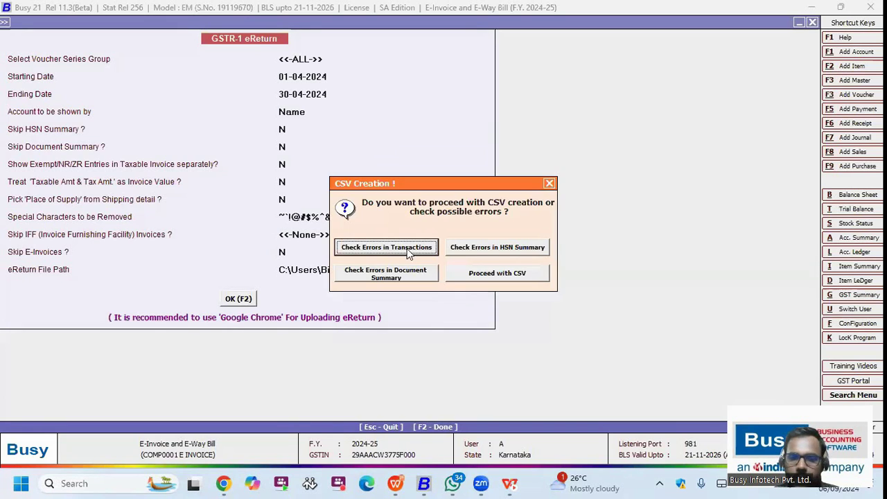
Check the transactions for errors, leave the invalid-entries register and proceed with creating the GSTR-1 CSV files.
key("Escape")
key("F2")
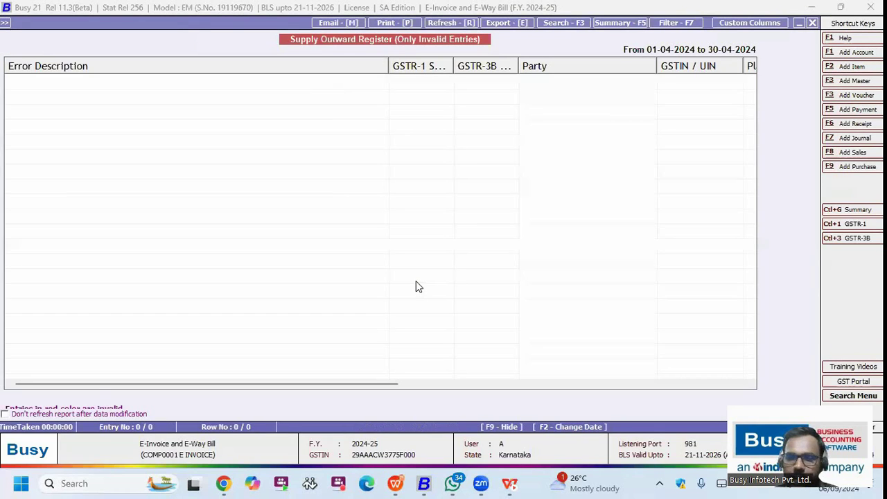
key("Escape")
left_click(506, 274)
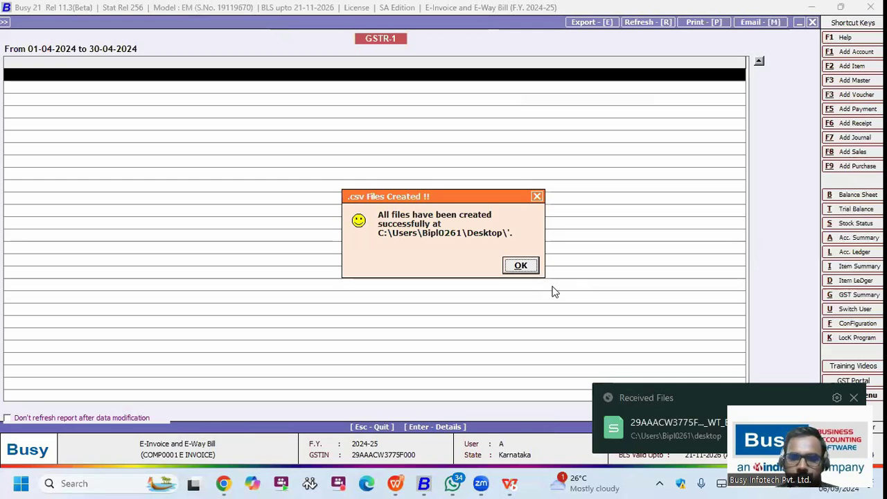
left_click(519, 268)
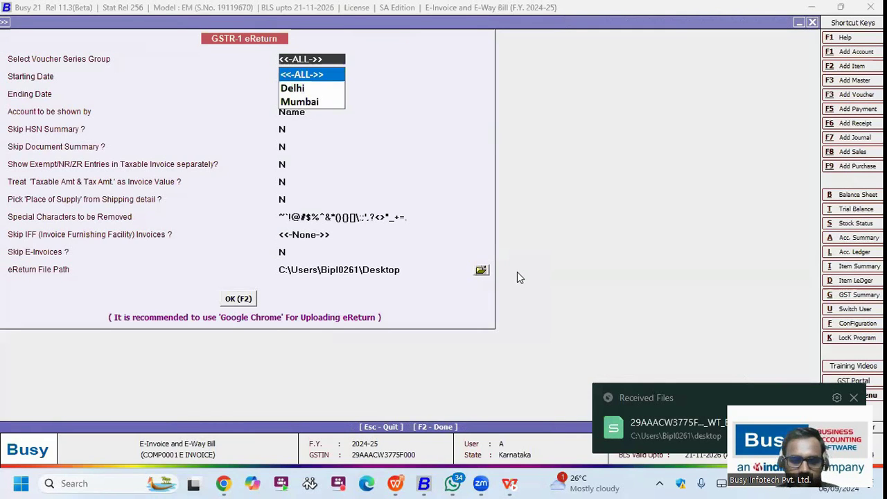
Go to the desktop and move groups of the generated GSTR-1 CSV files into the empty area.
key("super+d")
left_click_drag(284, 179, 239, 28)
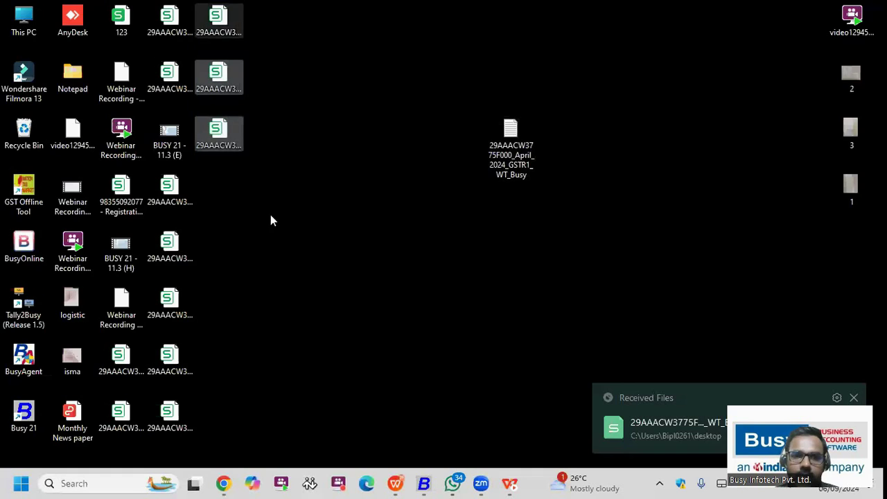
left_click(214, 386)
left_click_drag(211, 184, 196, 280)
left_click_drag(174, 370, 709, 154)
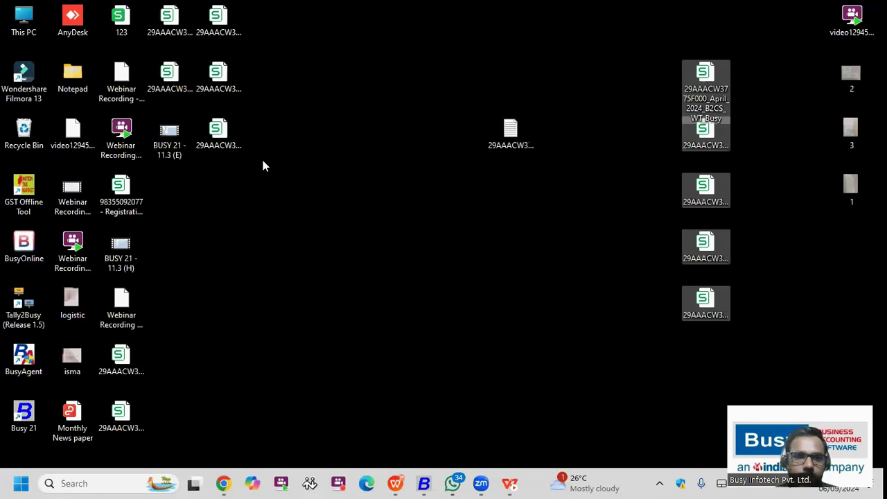
left_click(120, 360)
left_click_drag(120, 360, 607, 73)
left_click(120, 416)
left_click_drag(121, 416, 608, 145)
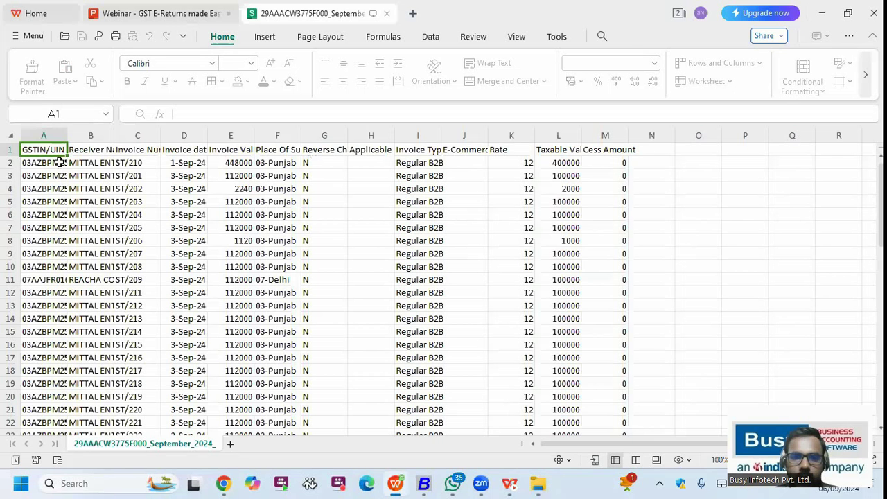
Examine the B2B invoice rows and columns of the September GSTR-1 CSV file in the spreadsheet and close the file.
left_click(104, 165)
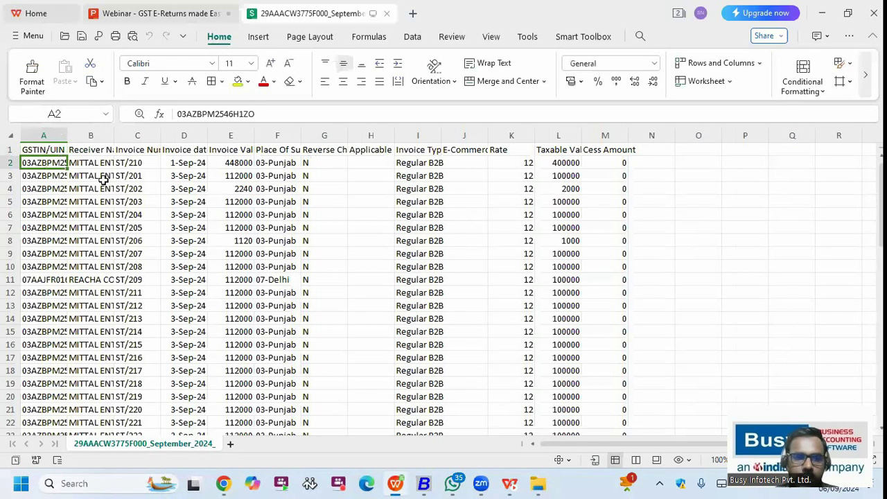
left_click_drag(107, 172, 668, 282)
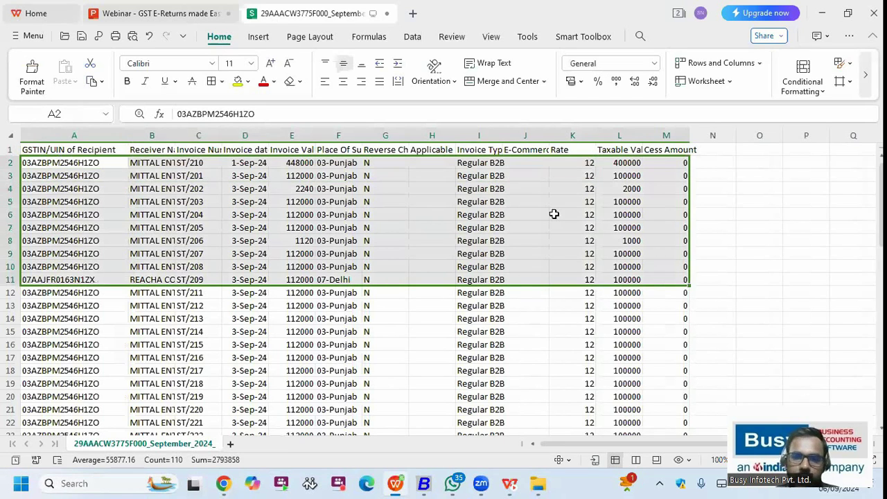
scroll(559, 235, "down", 2)
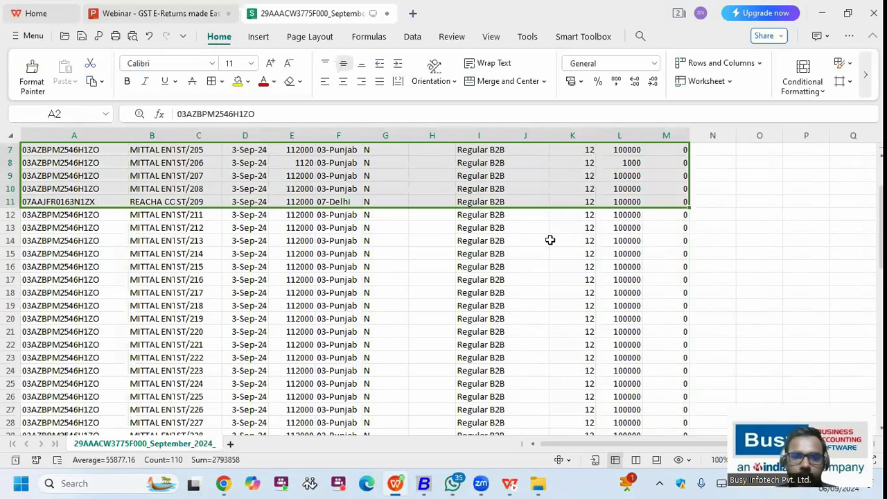
scroll(550, 240, "down", 5)
scroll(551, 239, "up", 6)
scroll(434, 178, "down", 4)
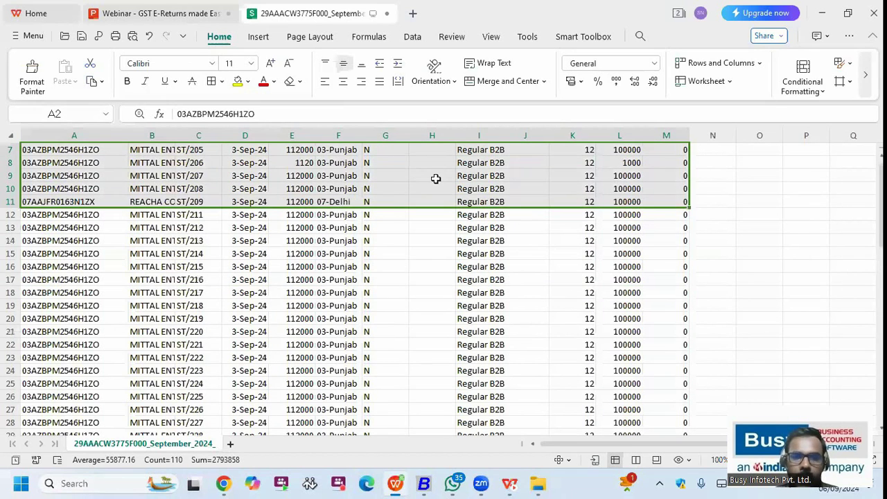
left_click(386, 14)
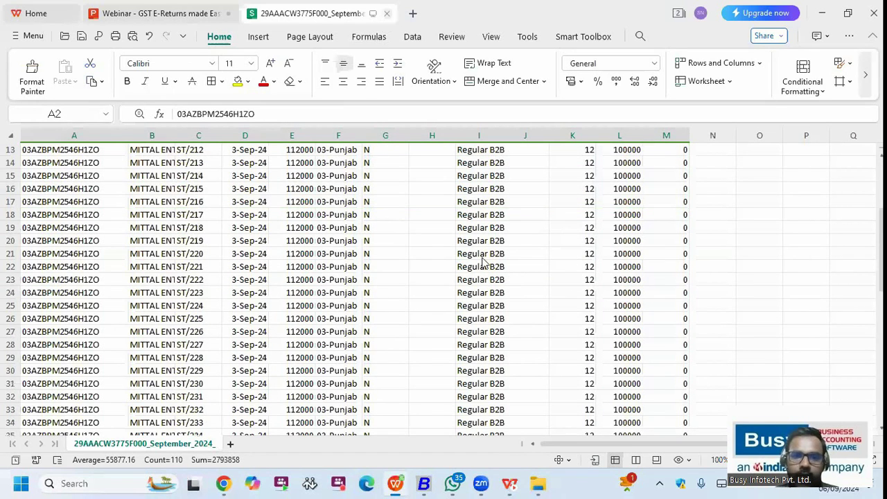
key("Return")
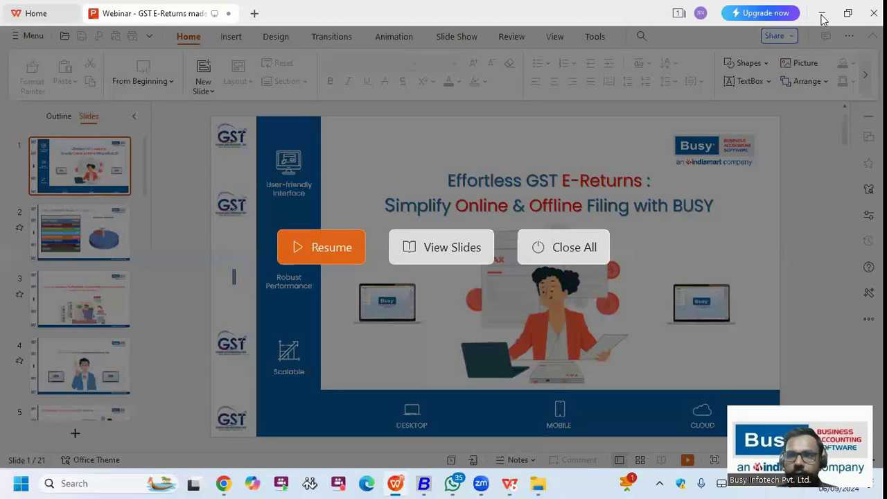
Go to the desktop, set the GST Offline Tool shortcut apart in an empty area and launch the tool.
key("super+d")
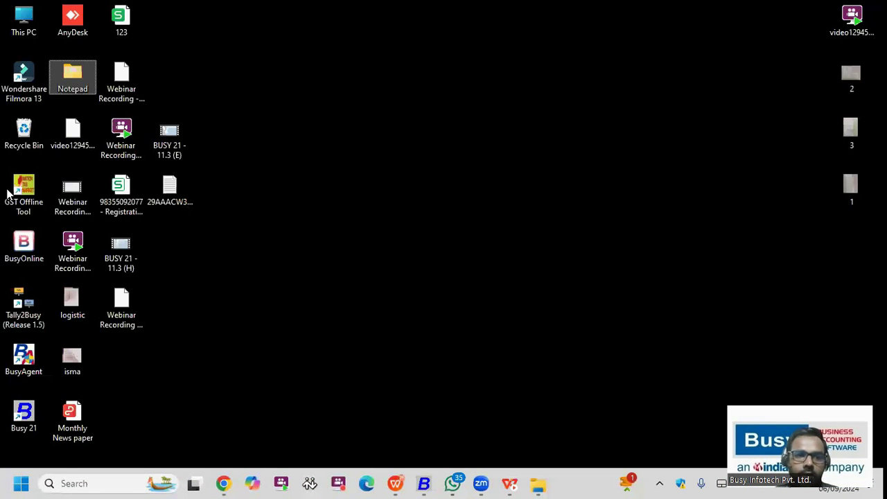
left_click_drag(397, 99, 409, 99)
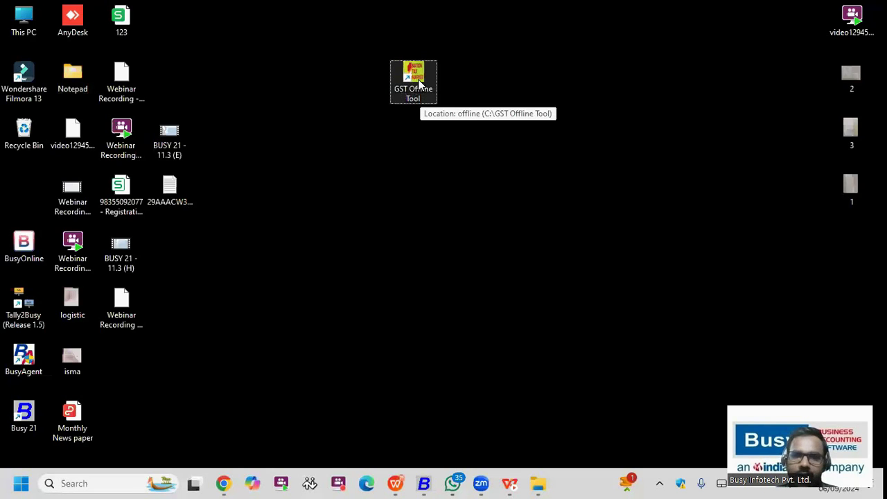
left_click_drag(413, 82, 219, 25)
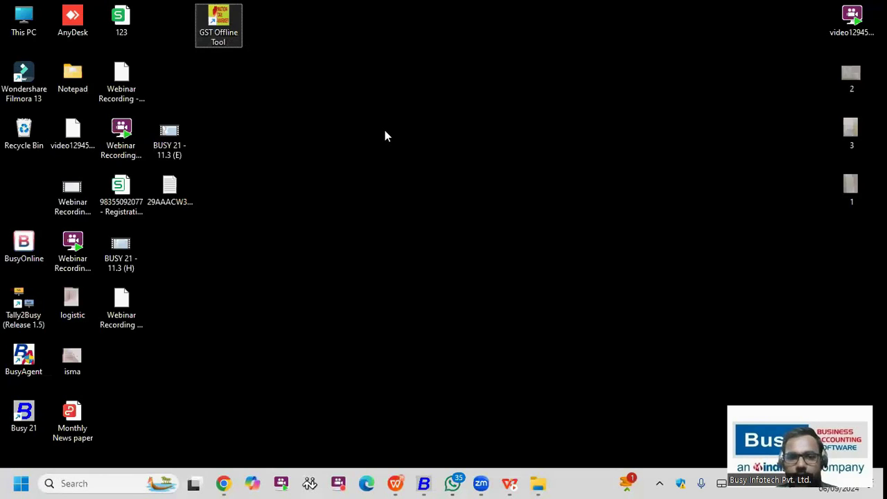
double_click(222, 27)
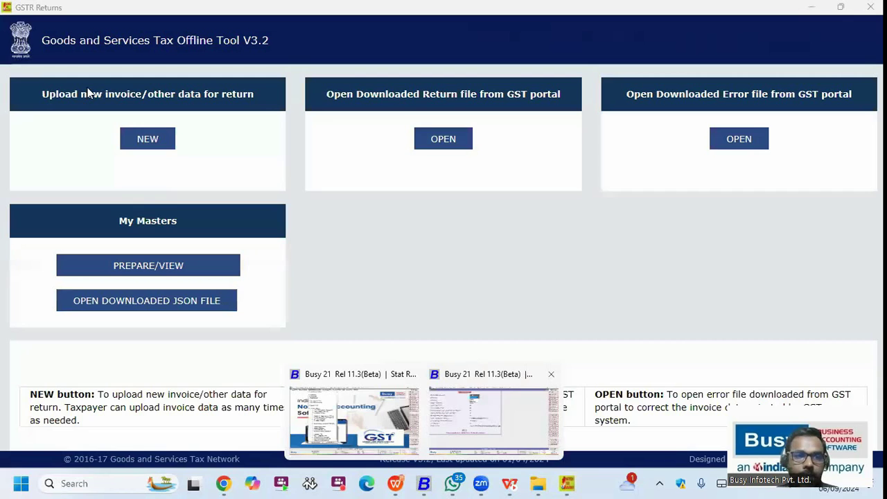
Switch to Busy, open the GST/VAT settings in Features / Options and copy the company's GSTIN.
key("alt+Tab")
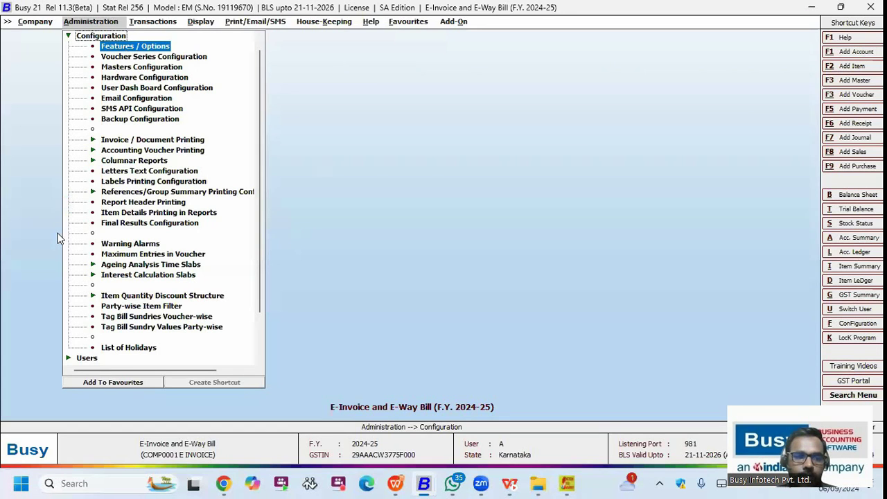
key("Return")
left_click(71, 229)
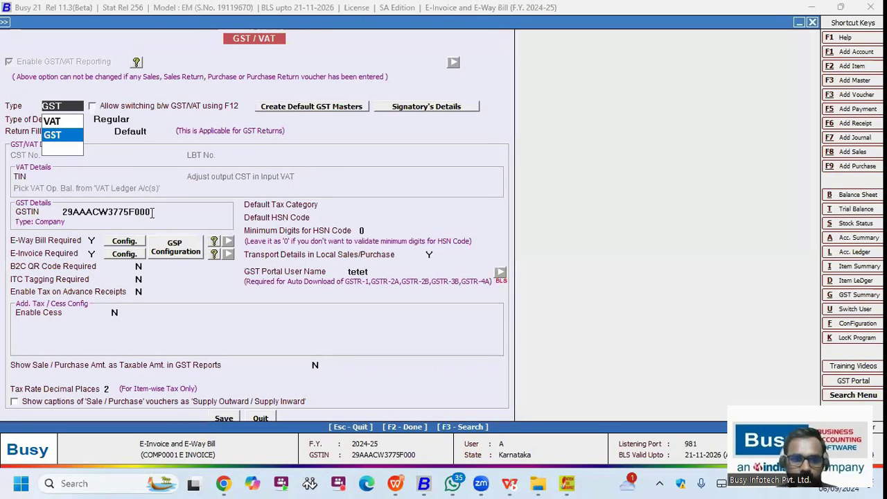
key("Return")
key("ctrl+c")
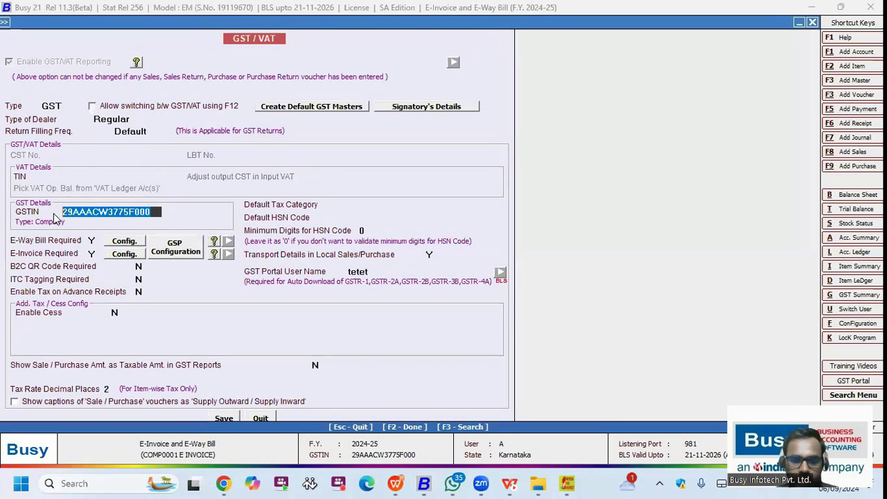
Switch to the GST Offline Tool and start a new upload of invoice data for a return.
left_click(574, 483)
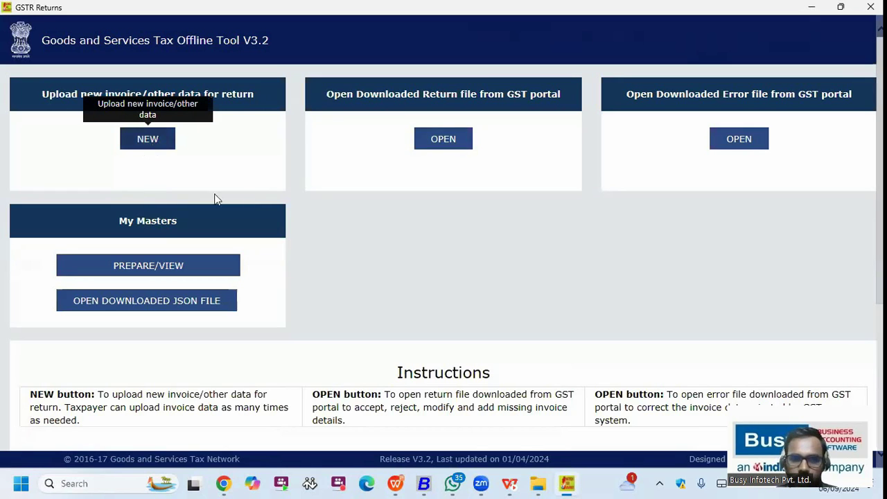
key("Tab")
key("Return")
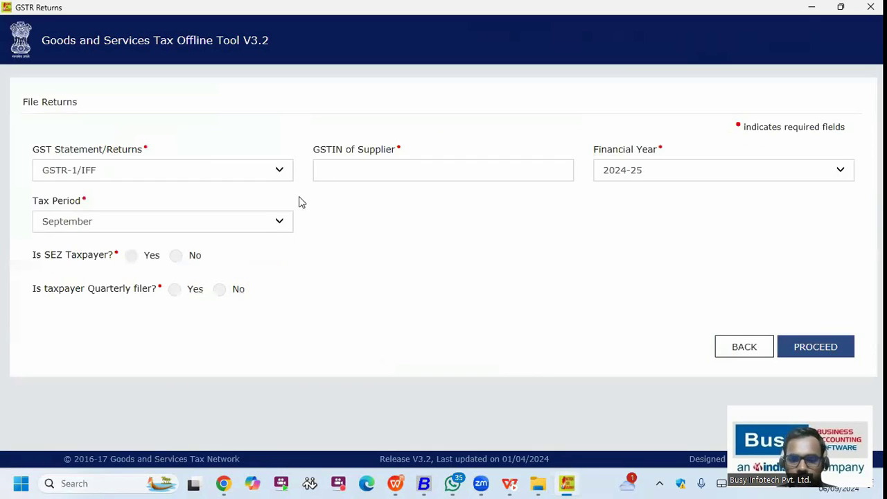
Fill in the supplier's GSTIN and choose GSTR-1/IFF as the return, 2024-25 as the financial year and September as the tax period.
key("ctrl+v")
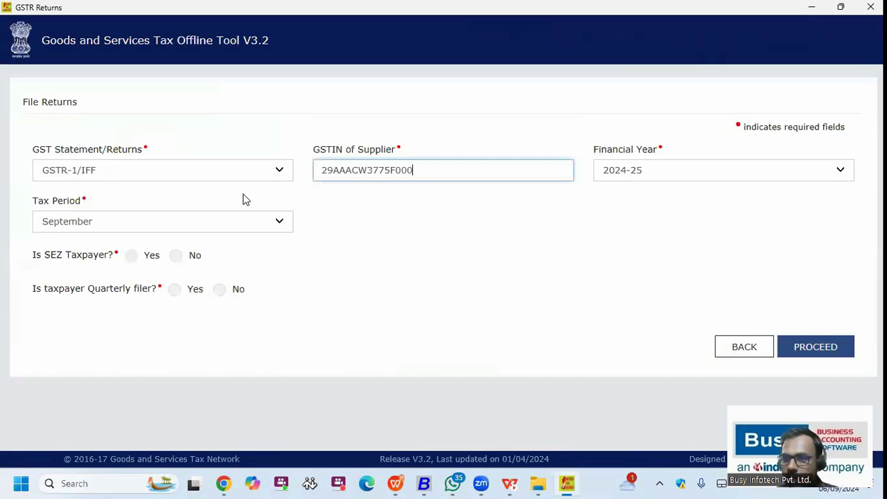
left_click(92, 175)
left_click(164, 194)
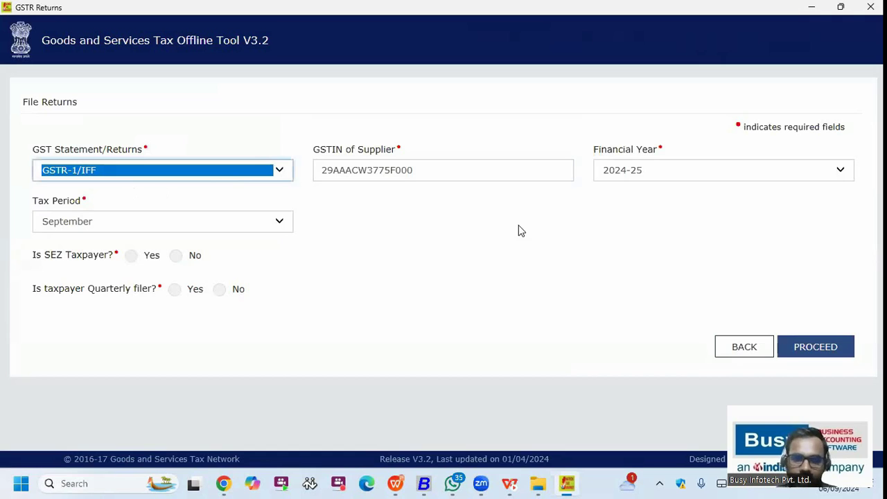
left_click(808, 179)
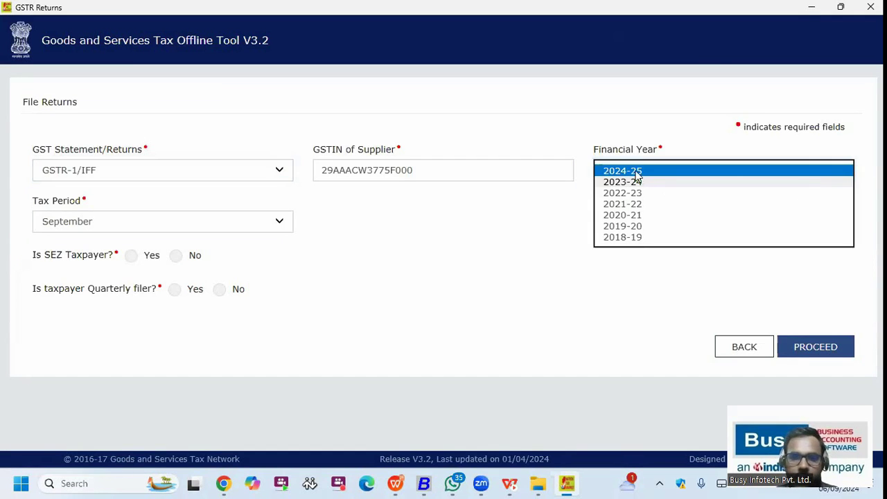
left_click(284, 237)
left_click(94, 226)
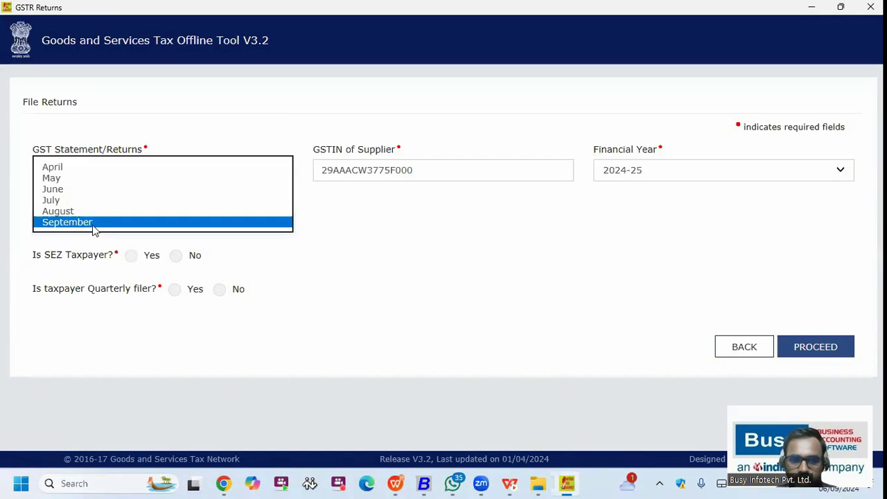
Answer No to SEZ taxpayer, quarterly filer and aggregate turnover above 5CR, then proceed and confirm the return details.
left_click(125, 265)
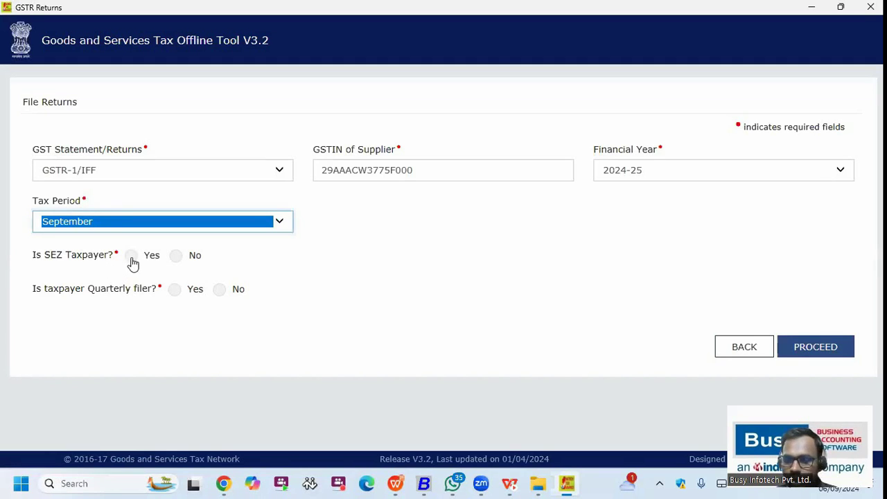
left_click(176, 266)
left_click(177, 257)
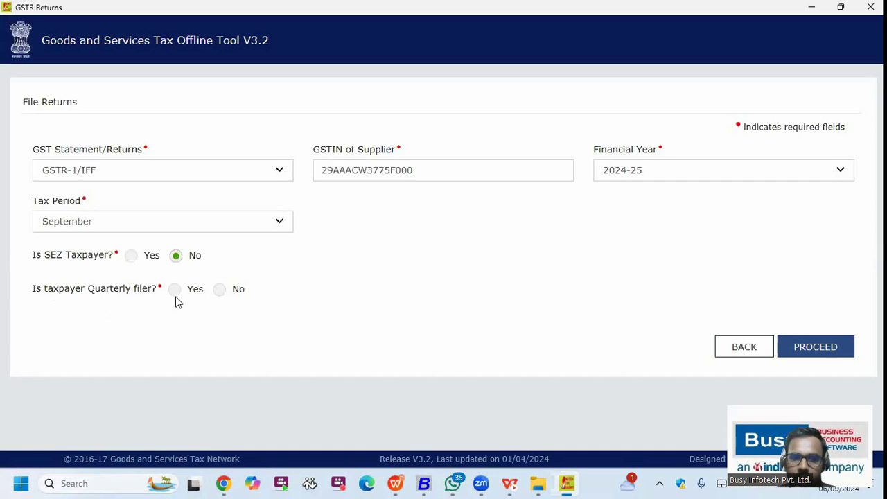
double_click(219, 295)
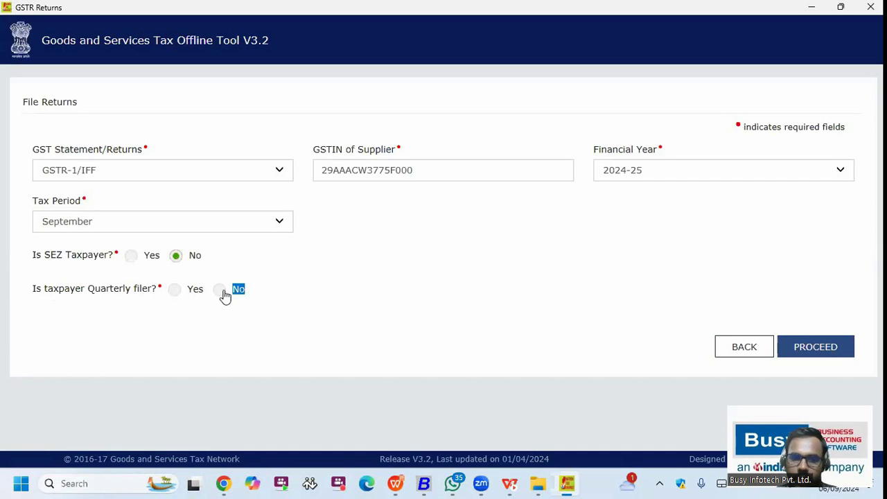
left_click(219, 297)
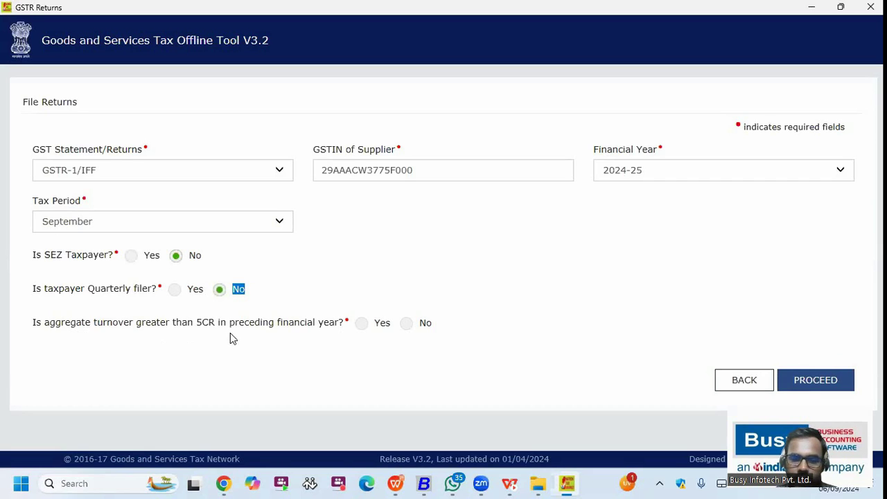
left_click(408, 329)
double_click(406, 330)
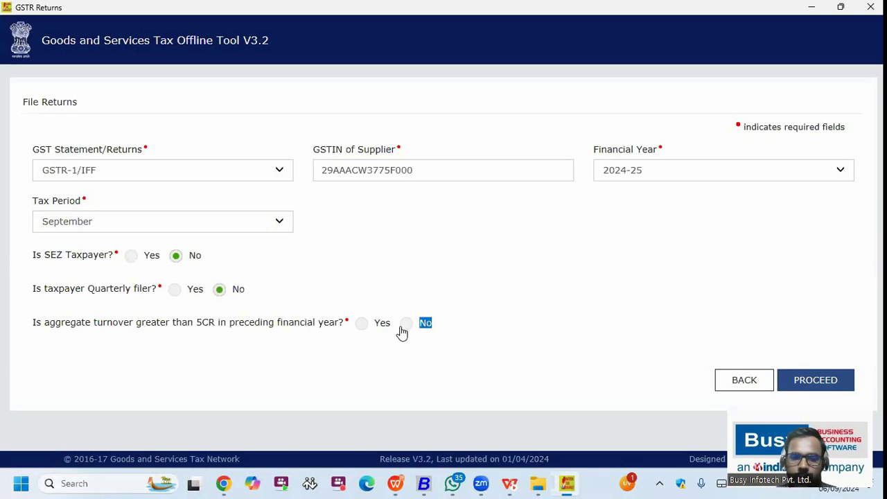
left_click(817, 382)
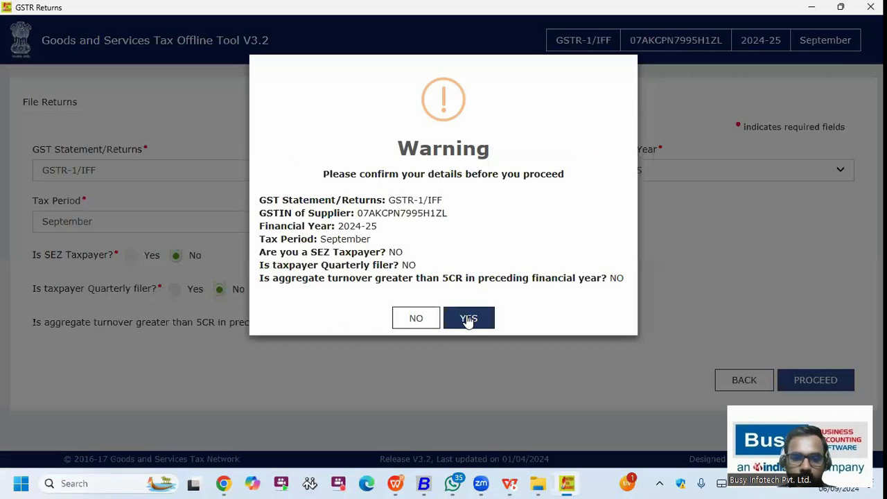
left_click(468, 316)
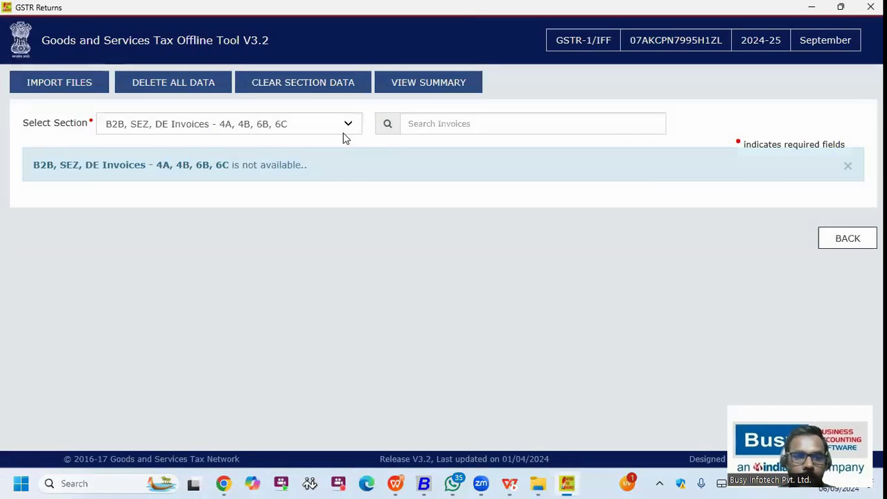
Go to the file import and start a CSV import for the section B2B, SEZ, DE Invoices - 4A, 4B, 6B, 6C.
left_click(345, 135)
left_click(69, 90)
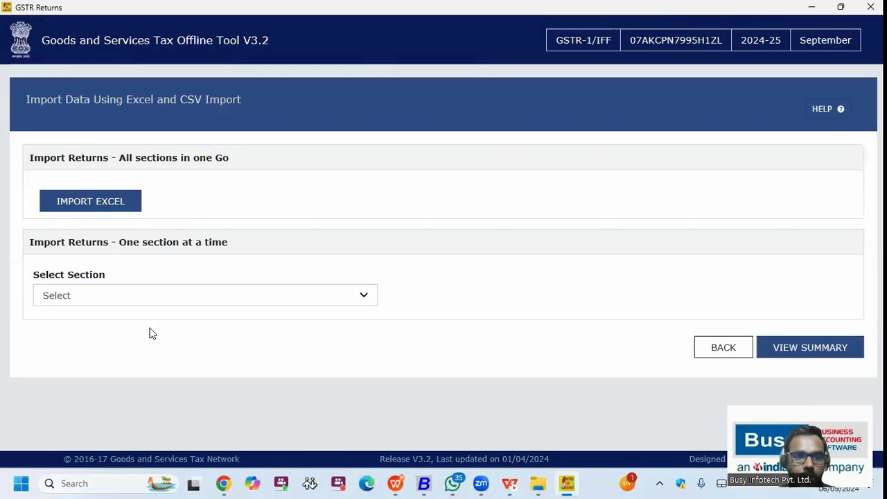
left_click(367, 304)
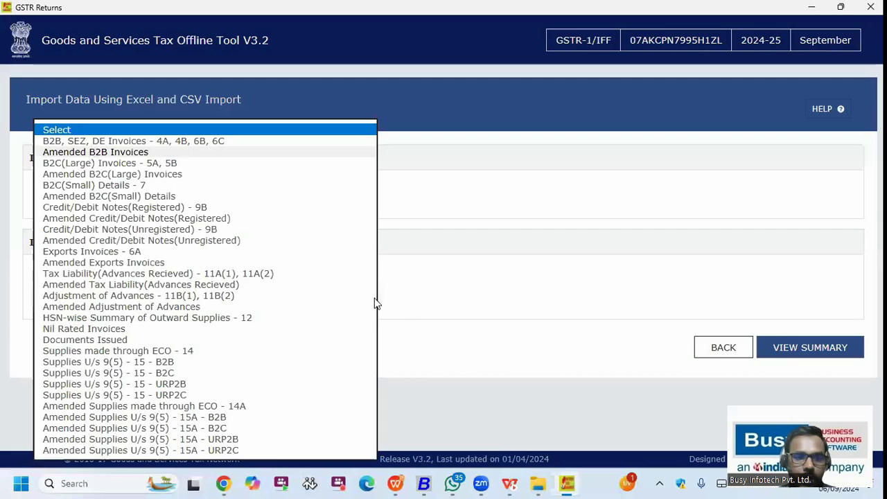
left_click(90, 141)
left_click(113, 338)
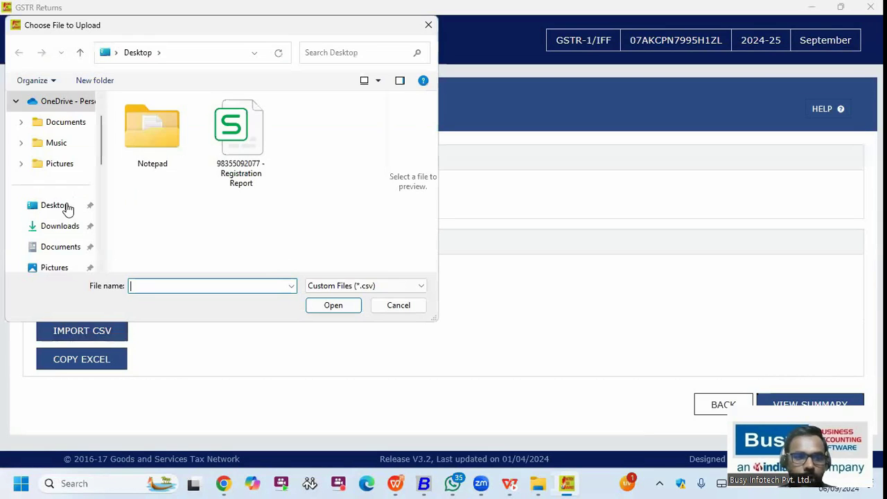
Import the September 2024 b2b,sez,de CSV file from the Notepad > Images folder on the Desktop and agree to save the data.
double_click(157, 138)
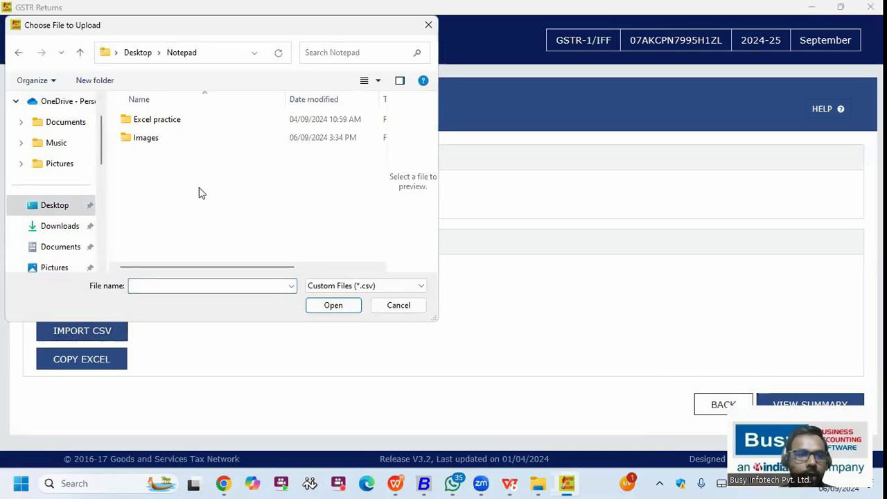
left_click(149, 138)
key("Return")
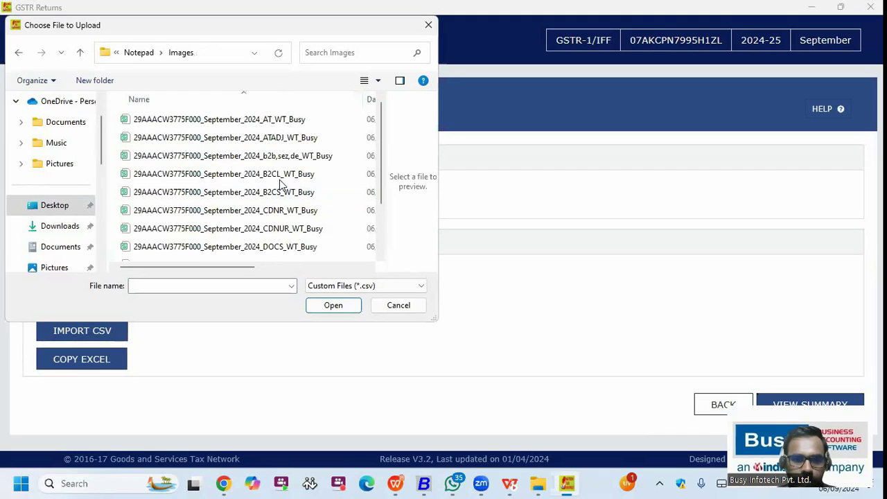
double_click(283, 157)
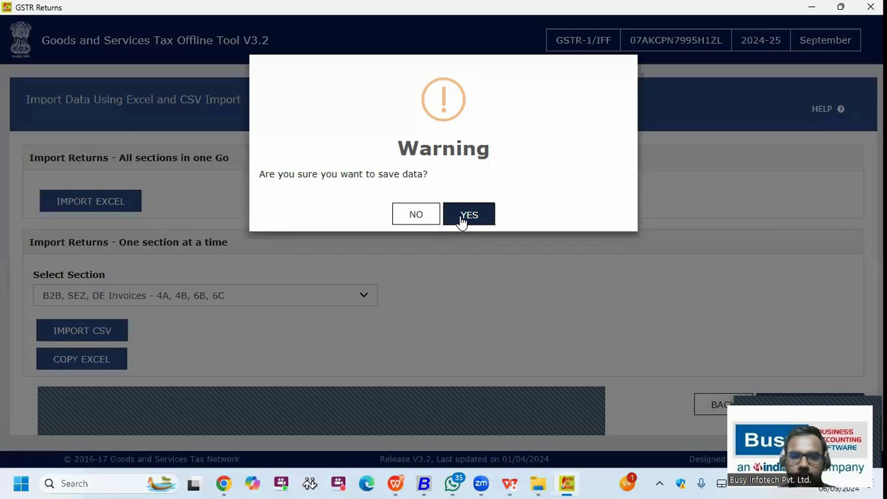
left_click(462, 216)
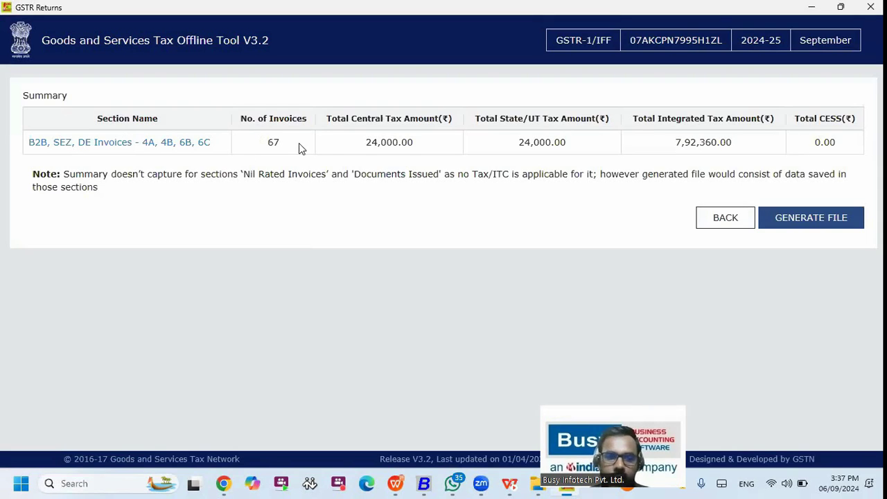
Review the tax totals in the summary and look through the imported B2B section's invoice list.
double_click(564, 144)
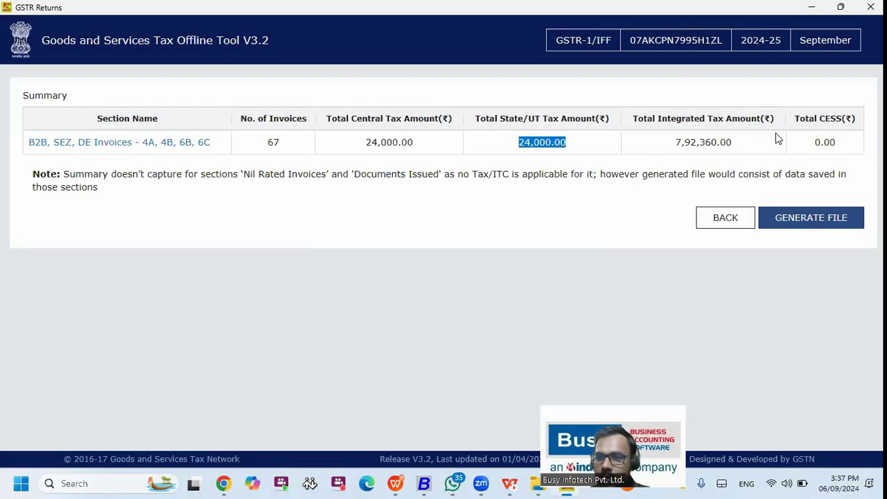
left_click(109, 147)
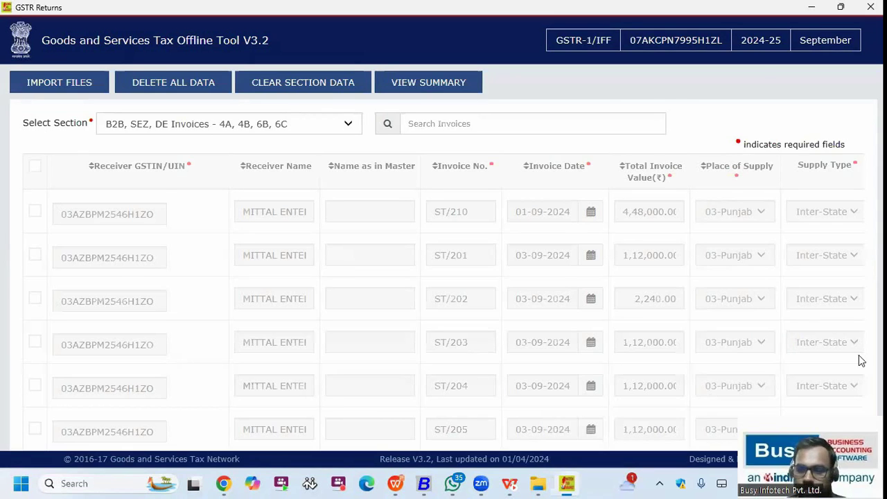
scroll(857, 359, "down", 15)
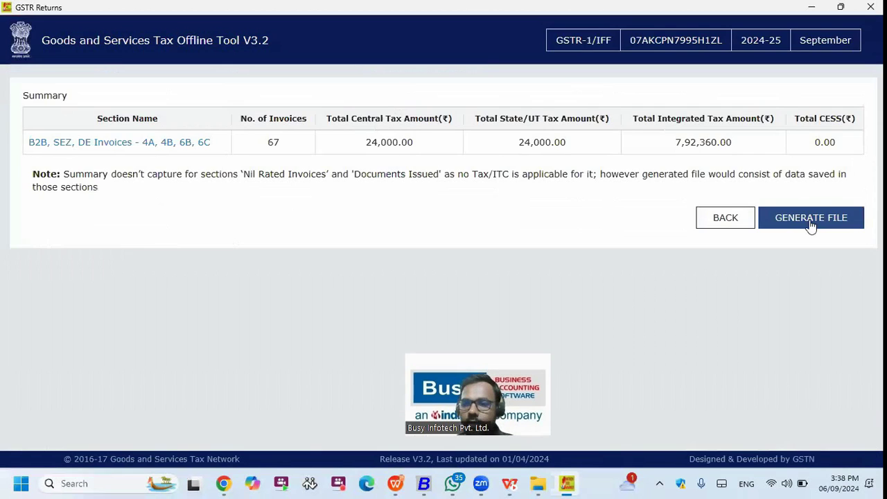
Generate the GSTR-1 return file from the summary and save the JSON file to the Desktop.
left_click(810, 222)
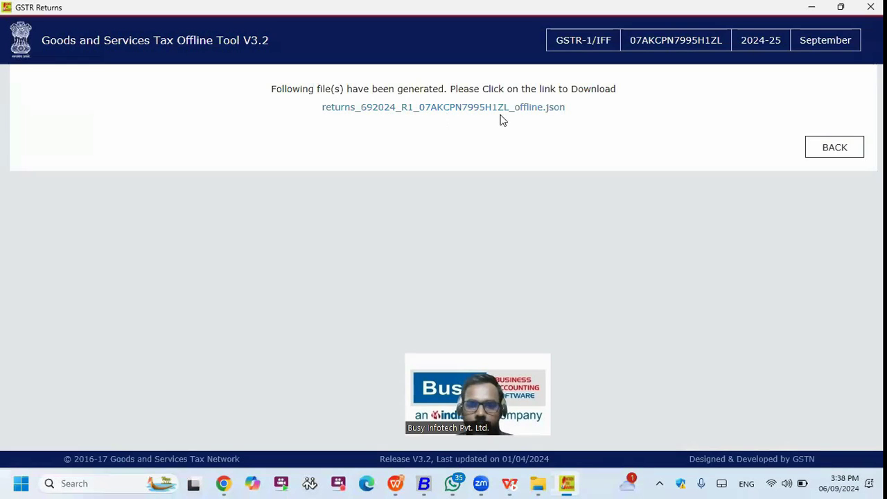
left_click(347, 112)
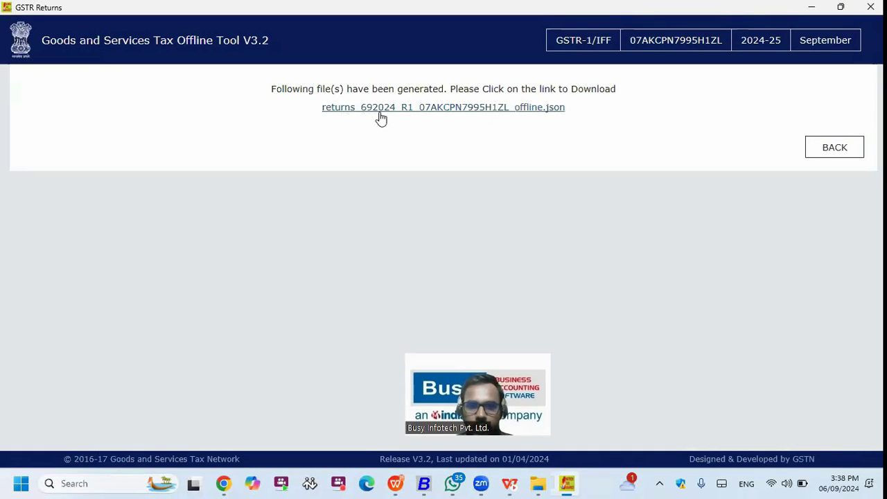
left_click(517, 109)
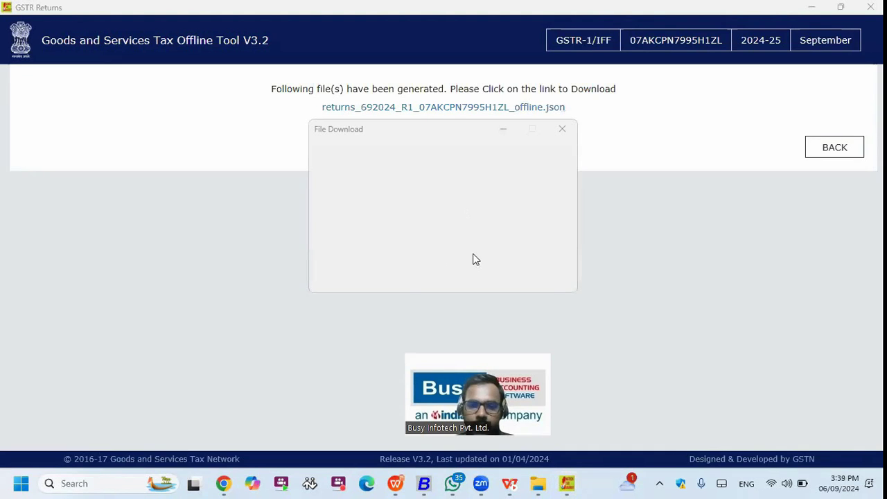
left_click(478, 251)
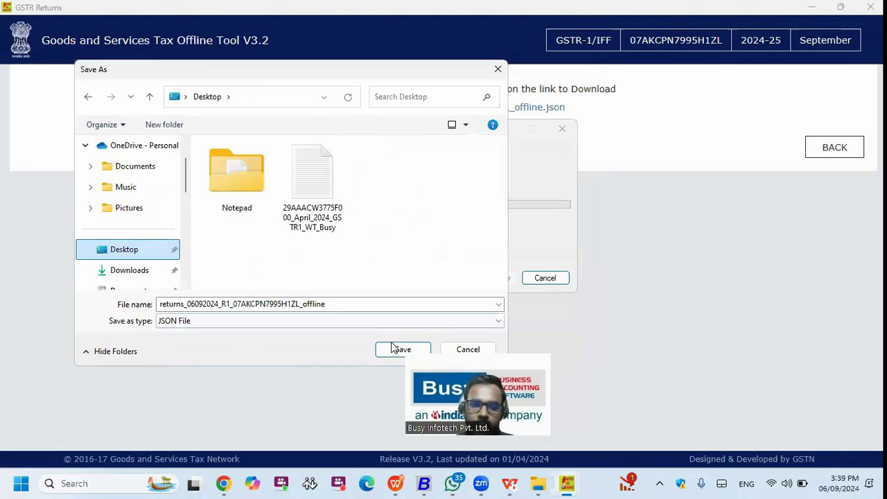
left_click(394, 347)
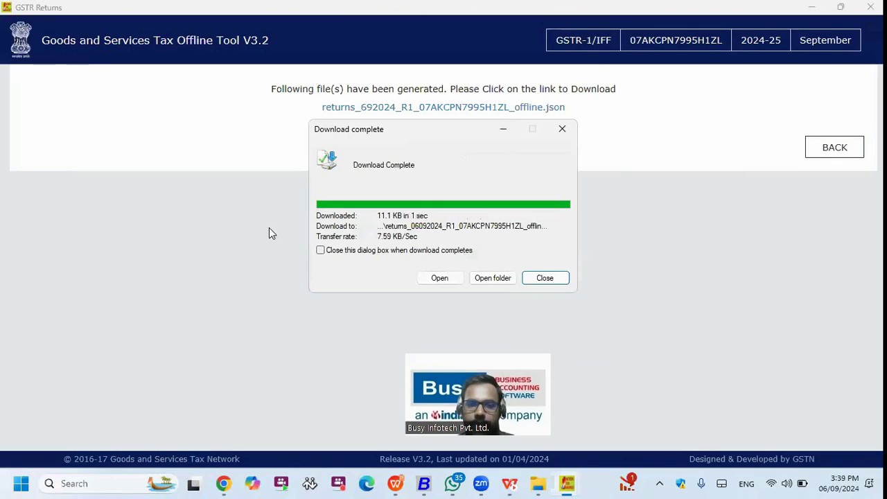
Check the desktop for the downloaded returns JSON file and open its containing folder.
key("super+d")
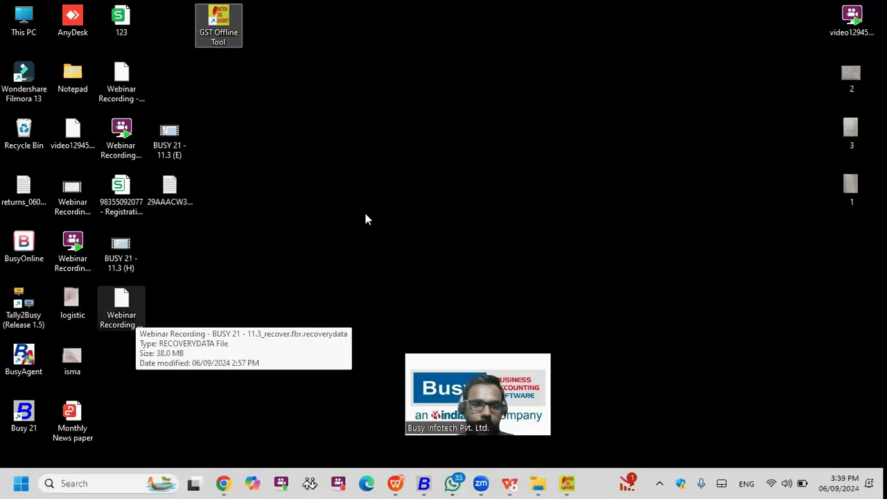
left_click(365, 215)
key("super+d")
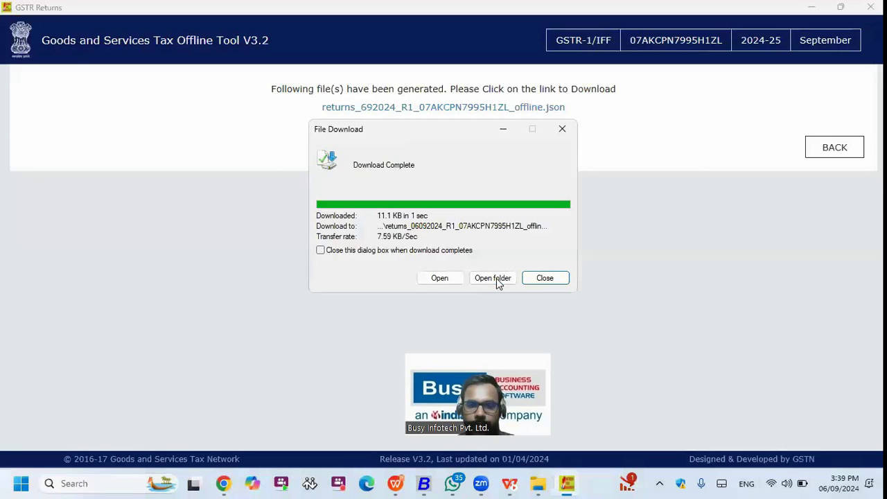
left_click(492, 278)
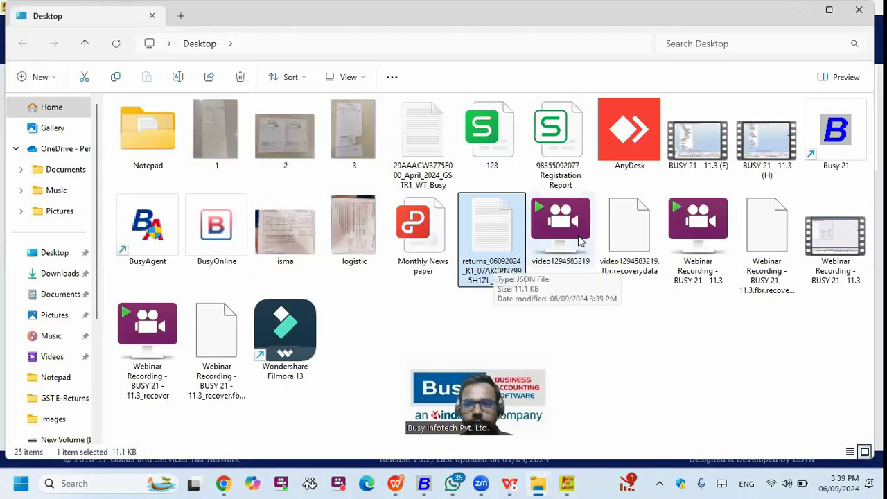
Switch to the webinar presentation in WPS and show the slide on filing as per the Govt. template.
key("alt+Tab")
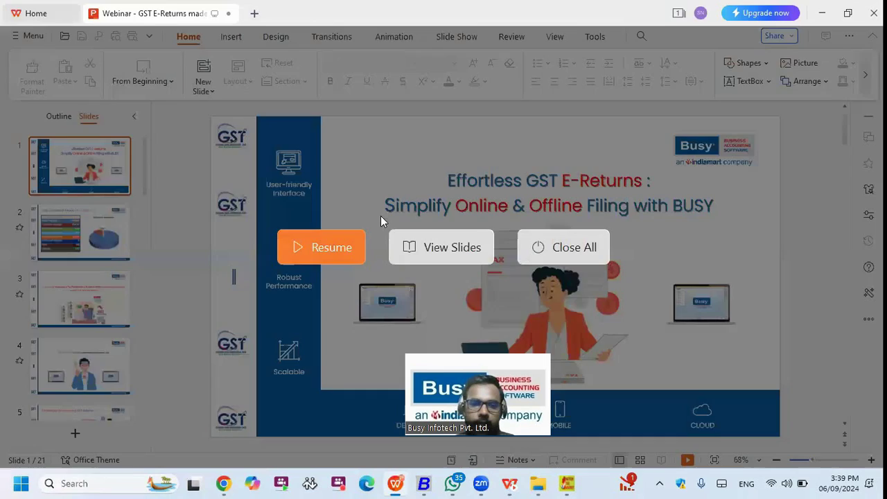
left_click(436, 247)
left_click(415, 209)
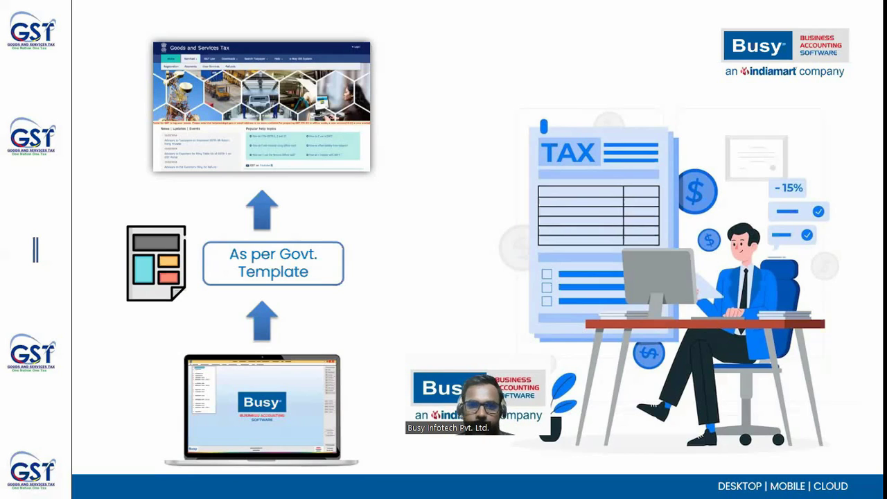
Switch to Chrome, open busy.in in a new tab and go to the website's Download page.
key("super+d")
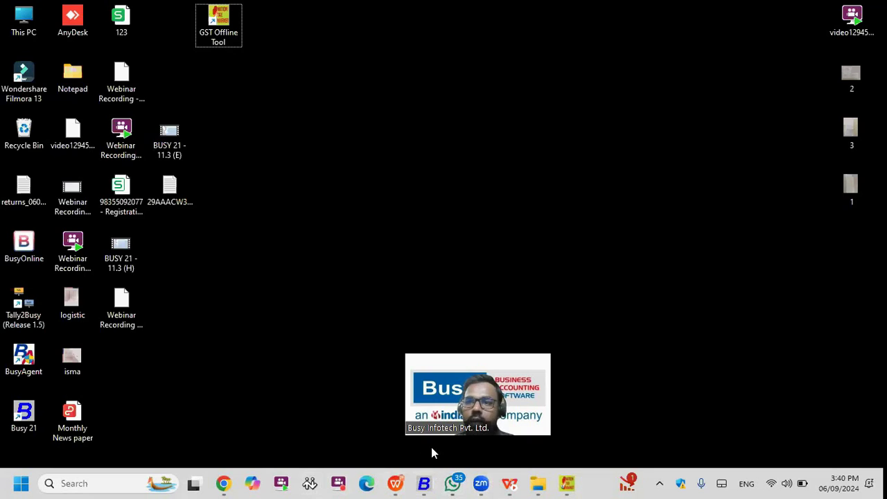
left_click(223, 483)
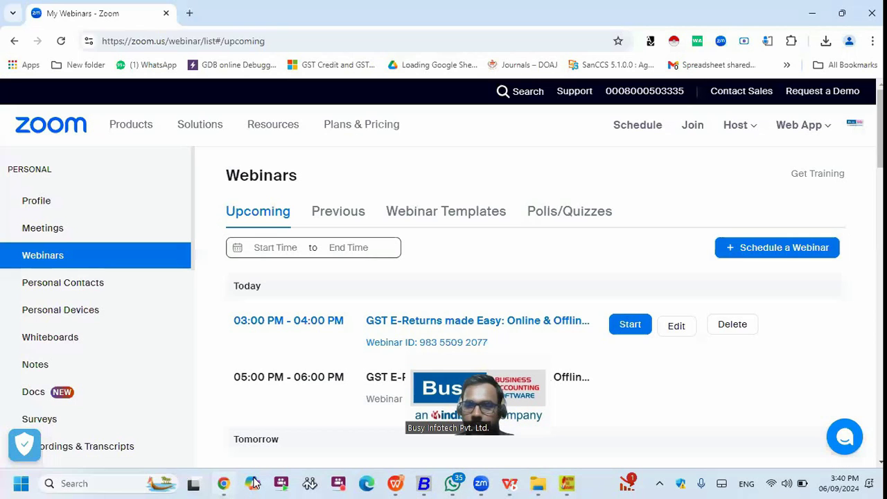
left_click(194, 22)
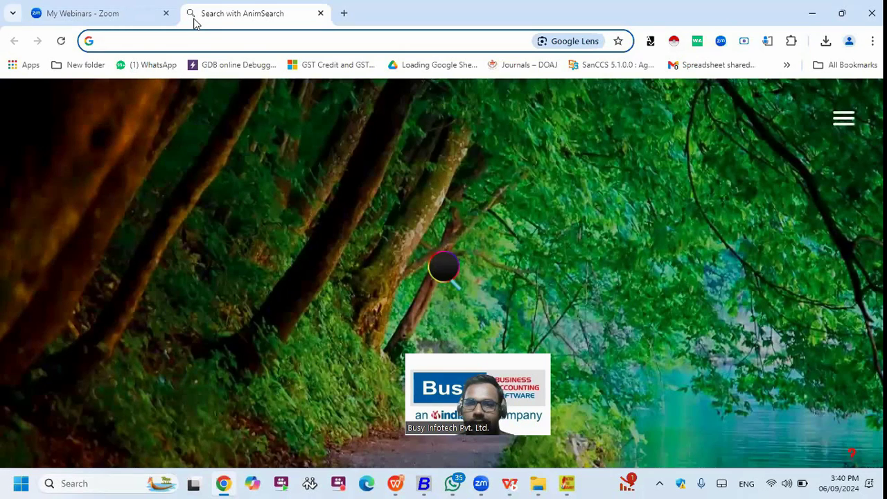
type("busy.in")
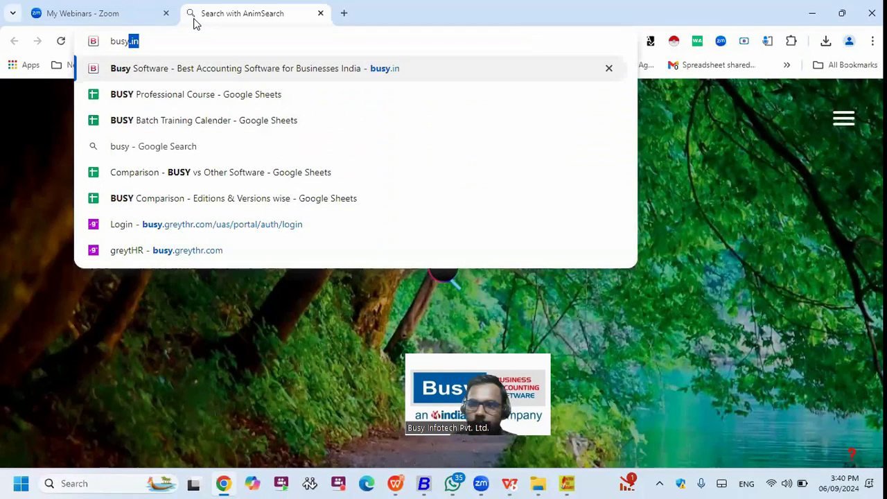
key("Return")
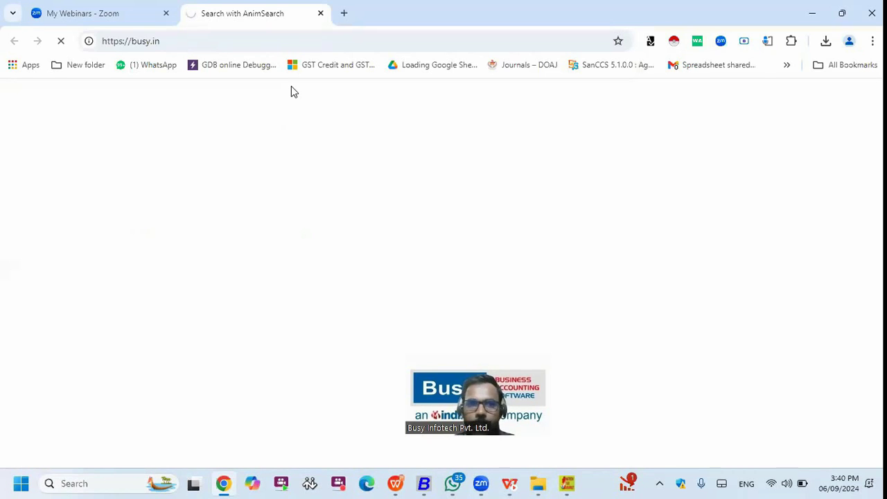
left_click(395, 50)
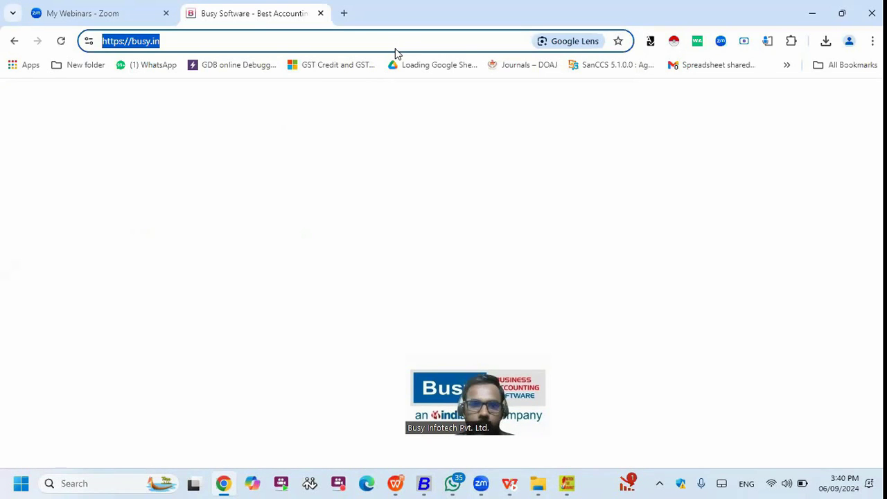
mouse_move(420, 116)
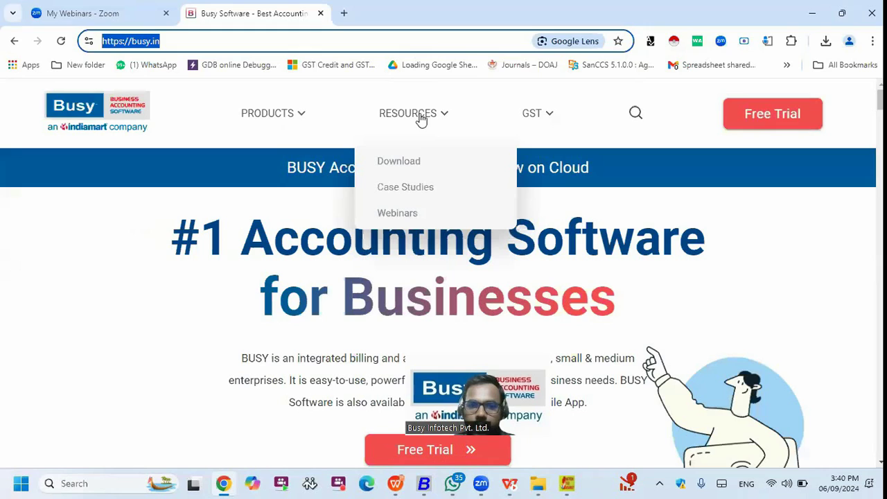
left_click(406, 165)
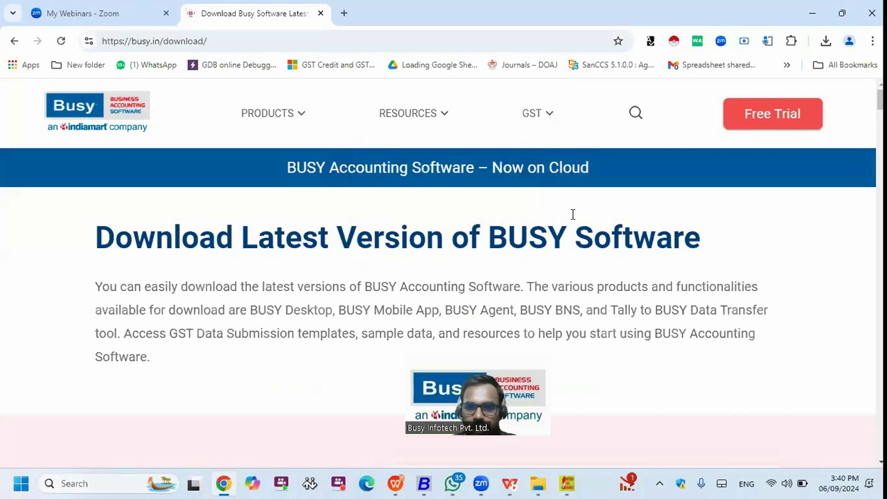
Find the GST Template section on the download page and look through its list of return templates.
scroll(569, 220, "down", 10)
scroll(567, 220, "down", 5)
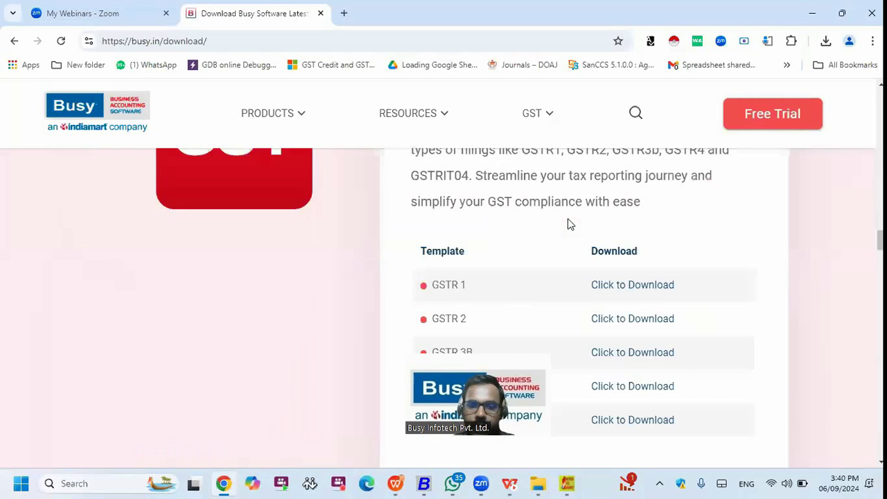
scroll(567, 221, "up", 2)
scroll(448, 245, "up", 1)
left_click_drag(413, 258, 443, 257)
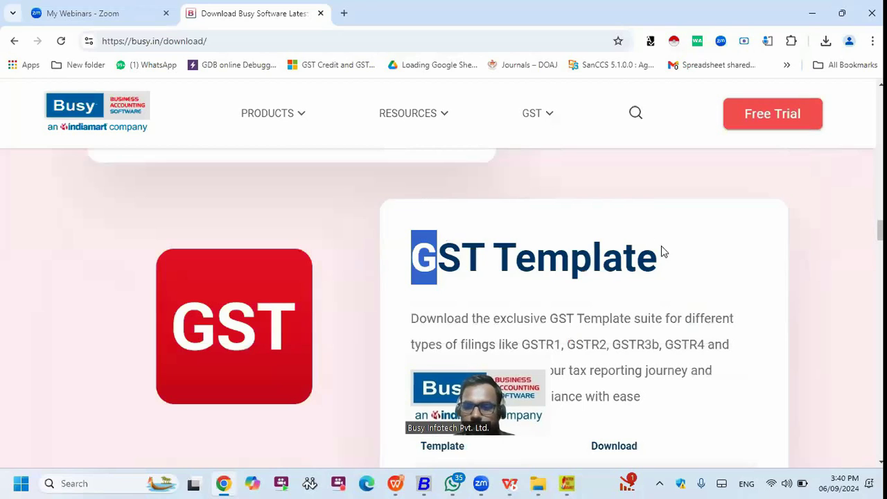
left_click_drag(661, 252, 662, 251)
scroll(467, 222, "down", 1)
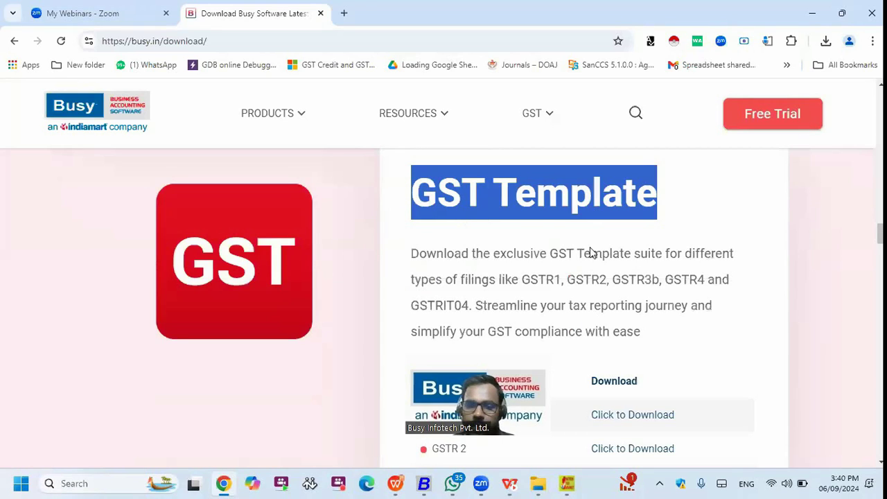
scroll(591, 242, "down", 3)
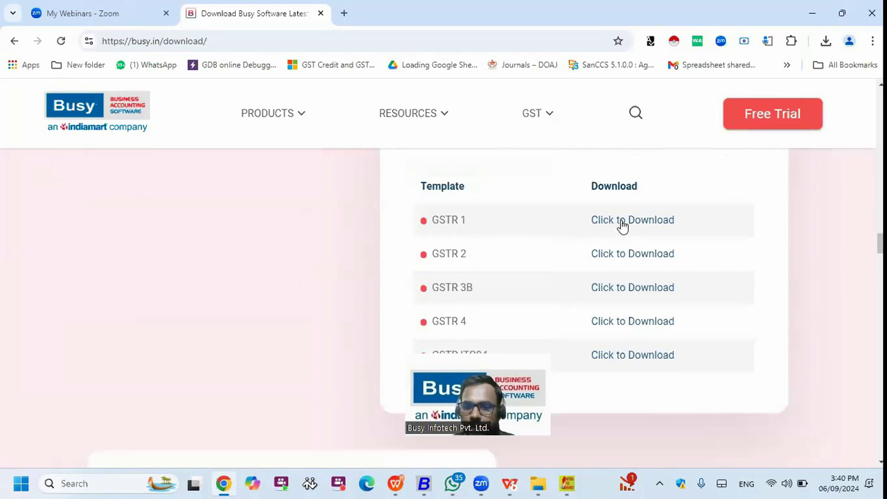
Download the GSTR 1 template and save it as GSTR1_V2.0 on the Desktop.
left_click(621, 222)
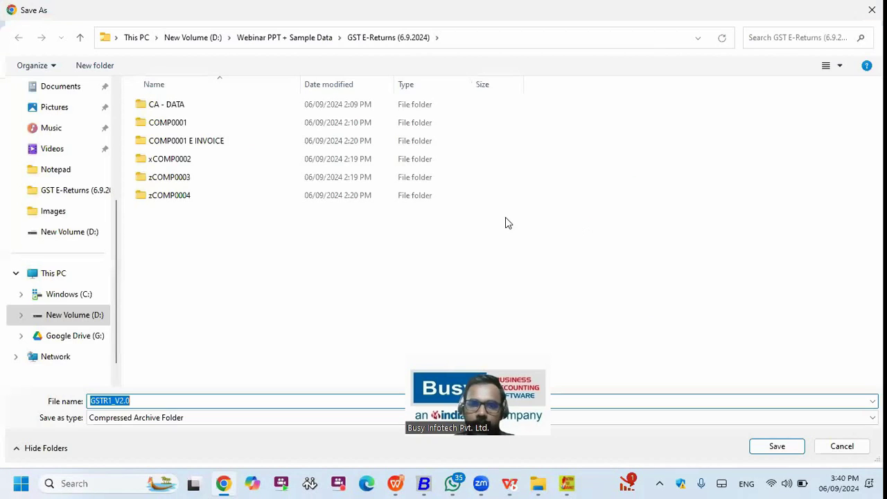
left_click(55, 276)
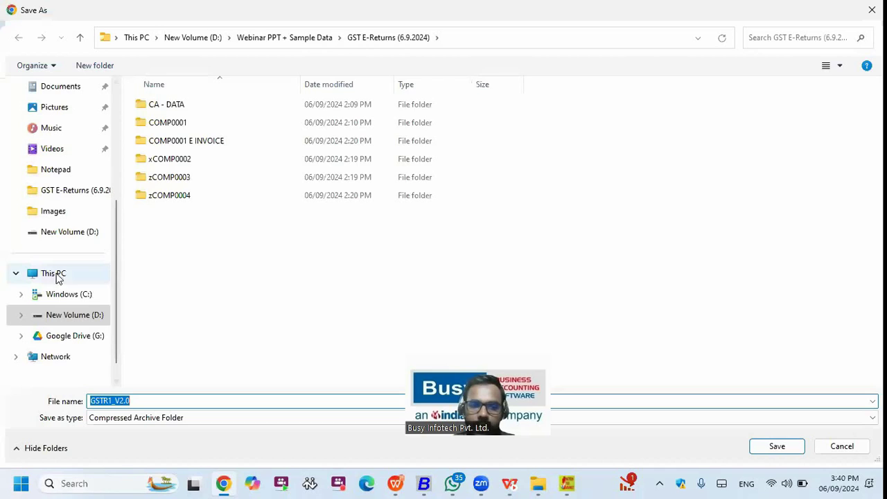
scroll(66, 158, "up", 3)
left_click(57, 237)
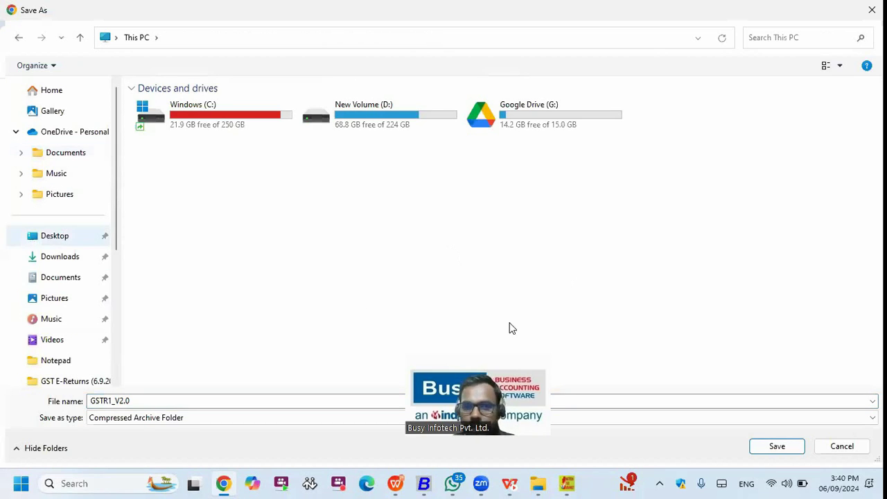
left_click(778, 451)
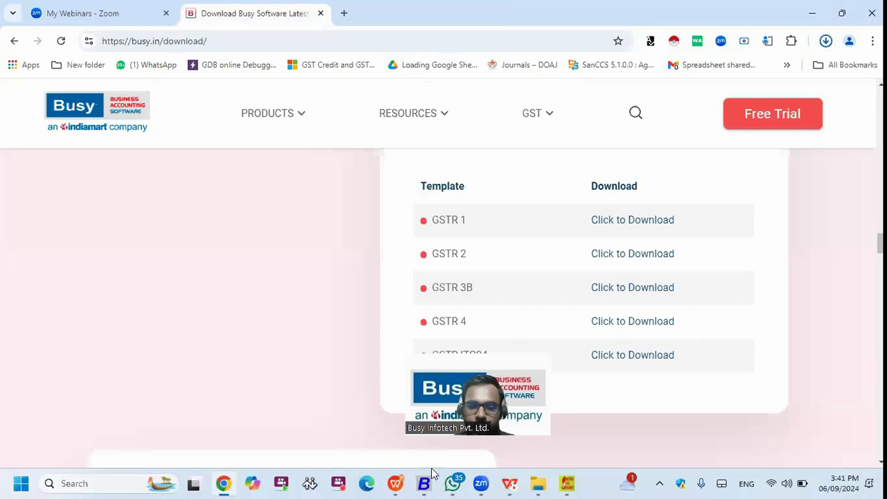
Switch to Busy and open the GSTR-1 eReturn from the GST returns, generated as per Govt. Template.
mouse_move(432, 474)
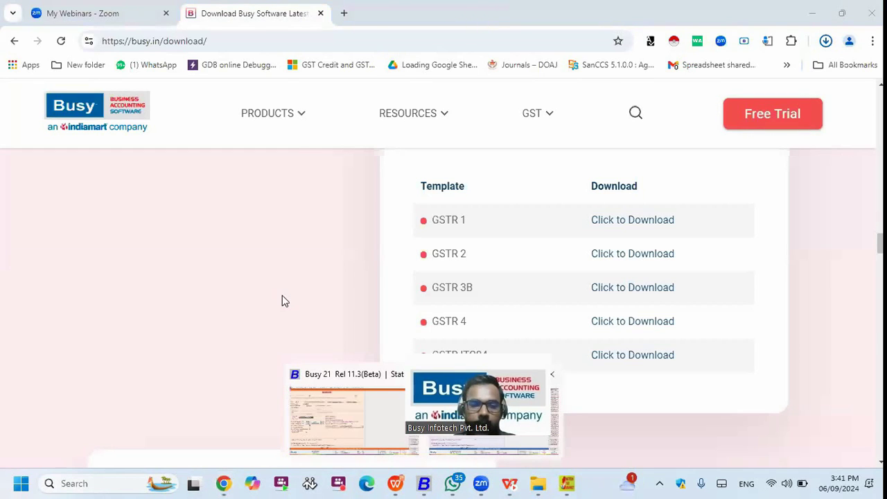
key("alt+Tab")
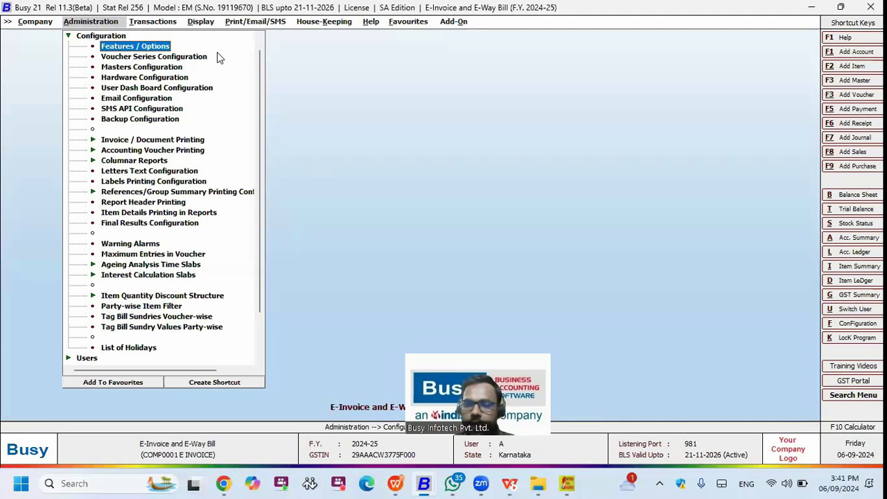
left_click(202, 23)
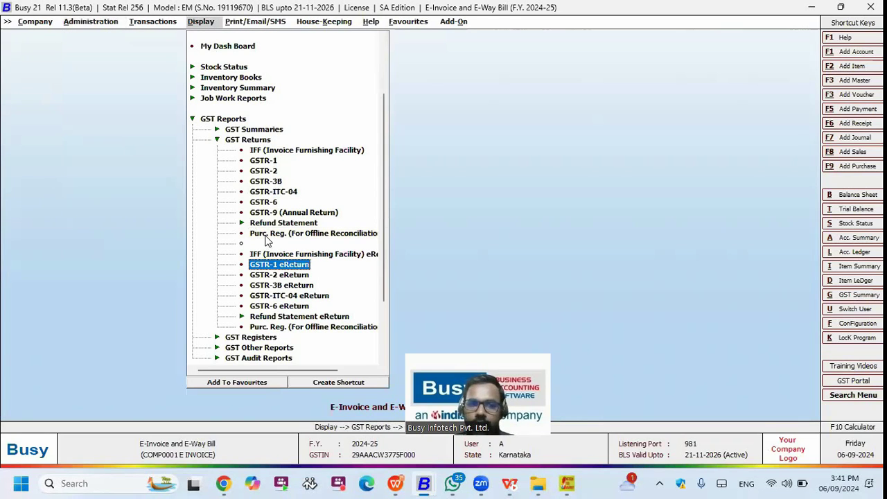
key("Escape")
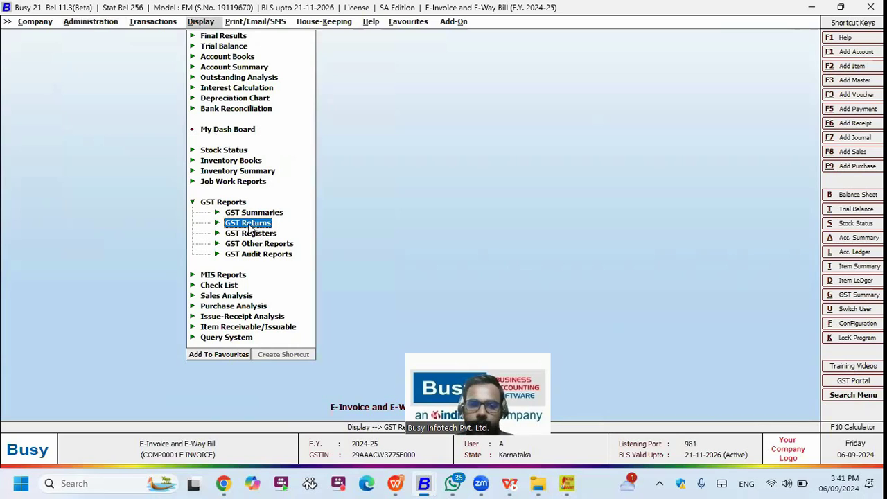
left_click(269, 235)
left_click(281, 264)
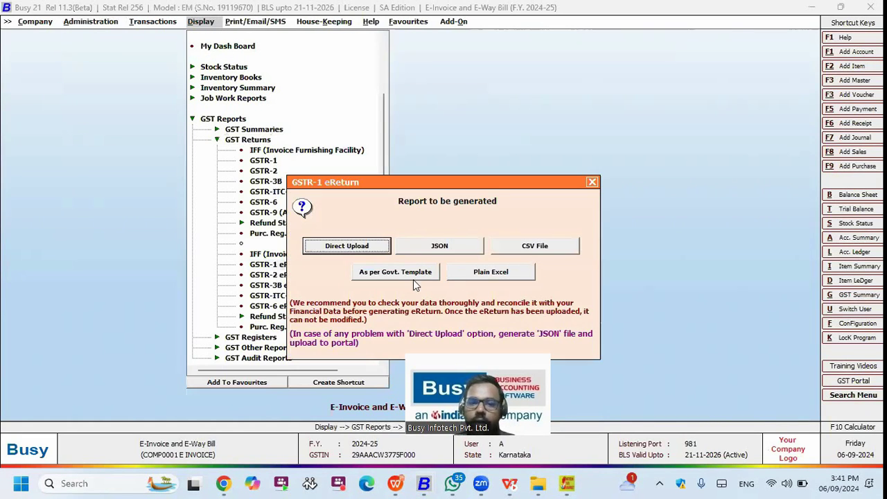
left_click(404, 273)
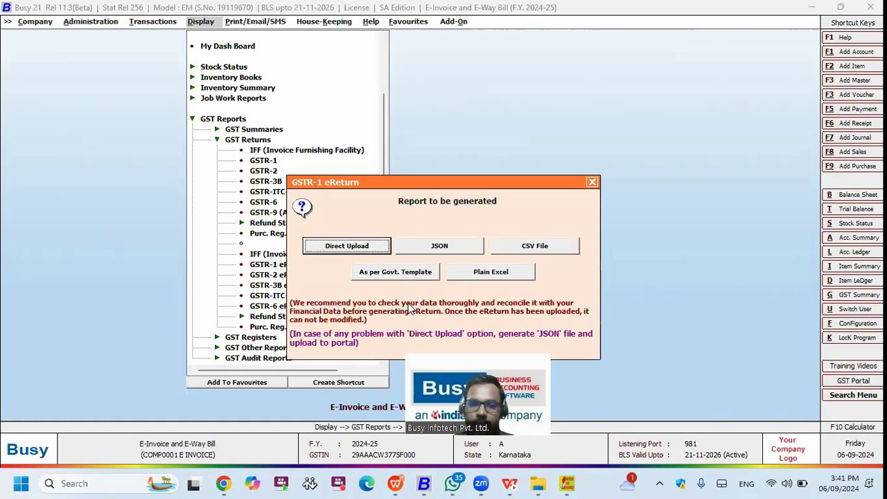
key("Escape")
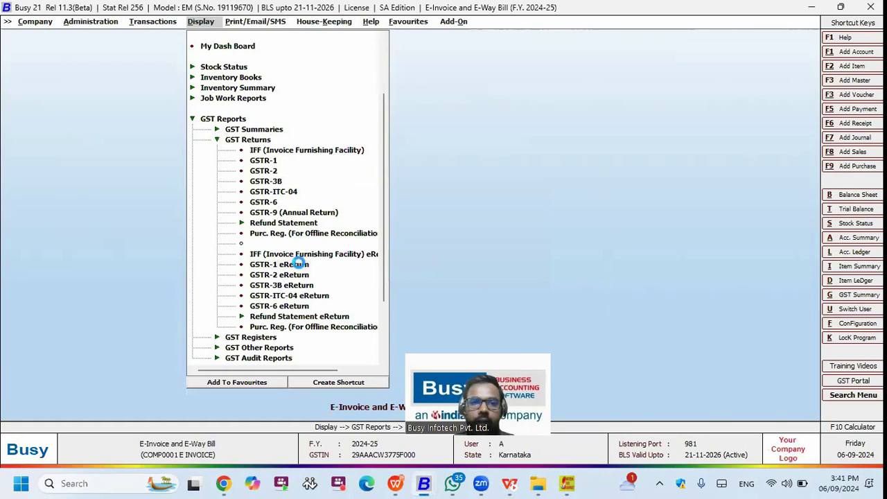
left_click(307, 266)
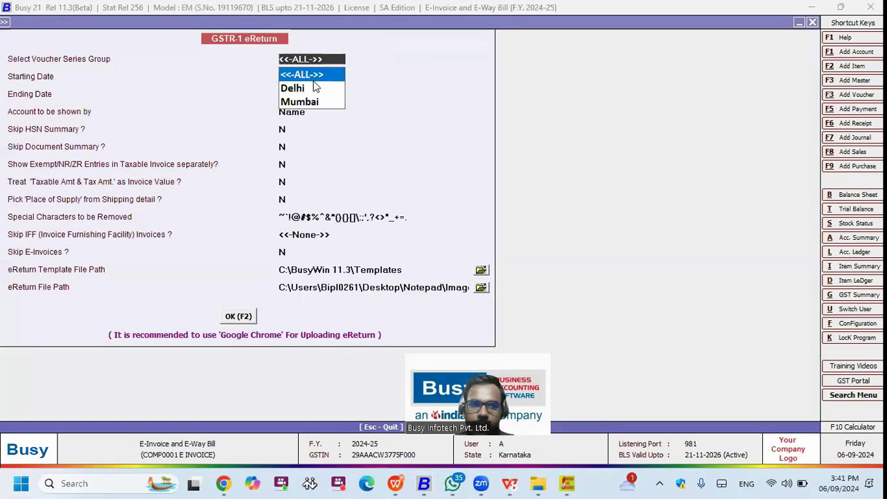
Choose all voucher series groups, set both the starting and ending dates to 01-04-2024, and show accounts by Name.
left_click(314, 80)
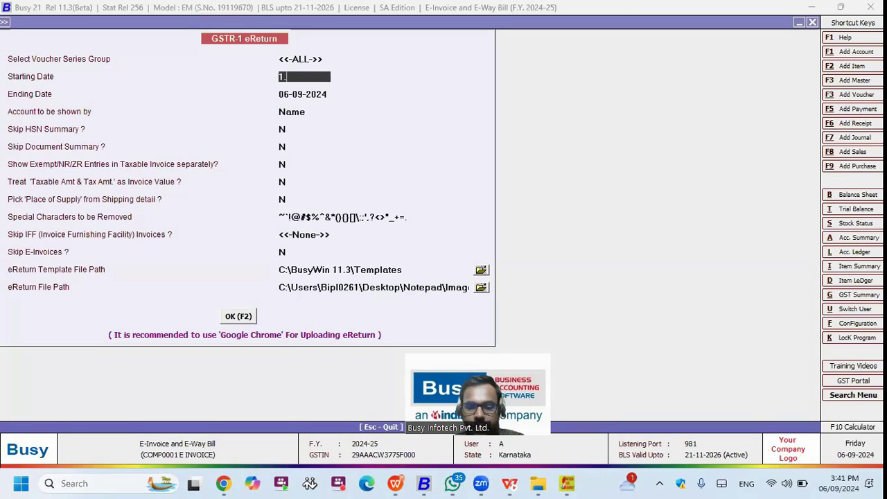
key("Return")
type("1.")
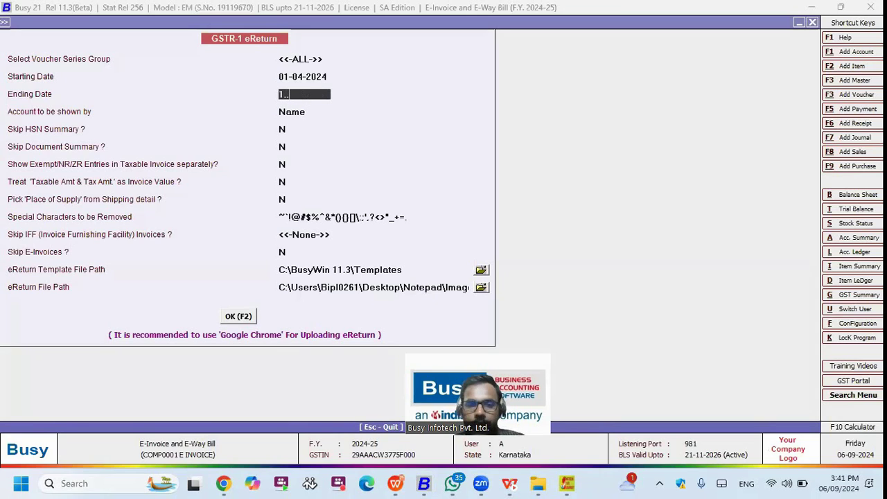
key("Return")
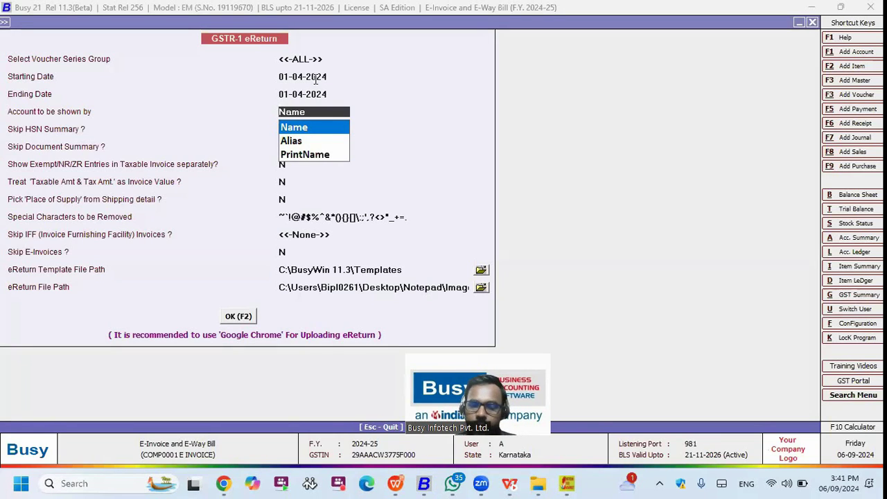
key("Return")
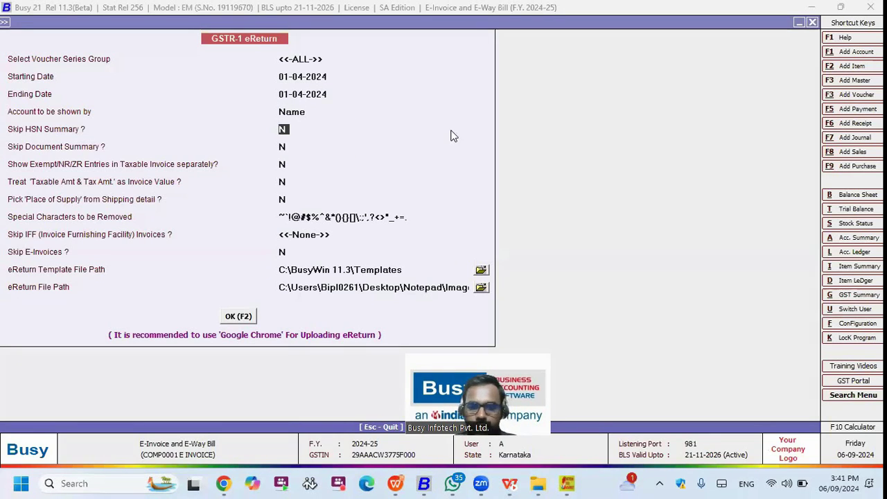
Set the eReturn Template File Path to the Desktop folder.
left_click(480, 270)
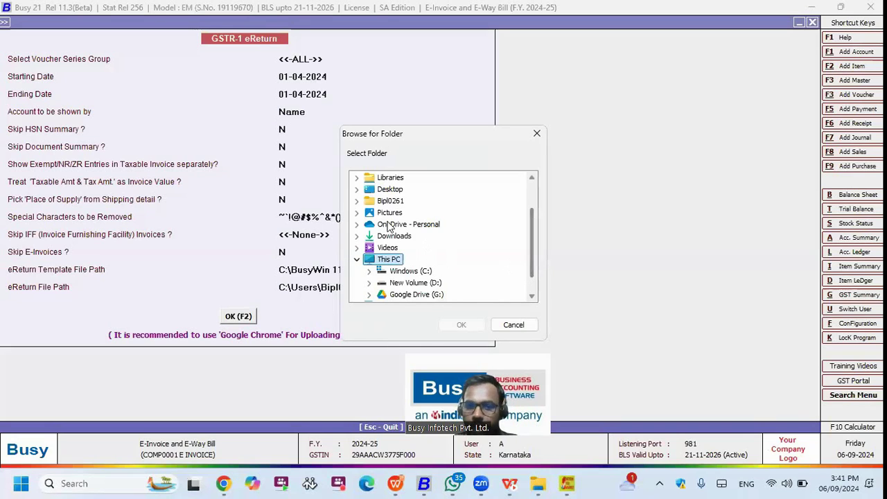
left_click(356, 189)
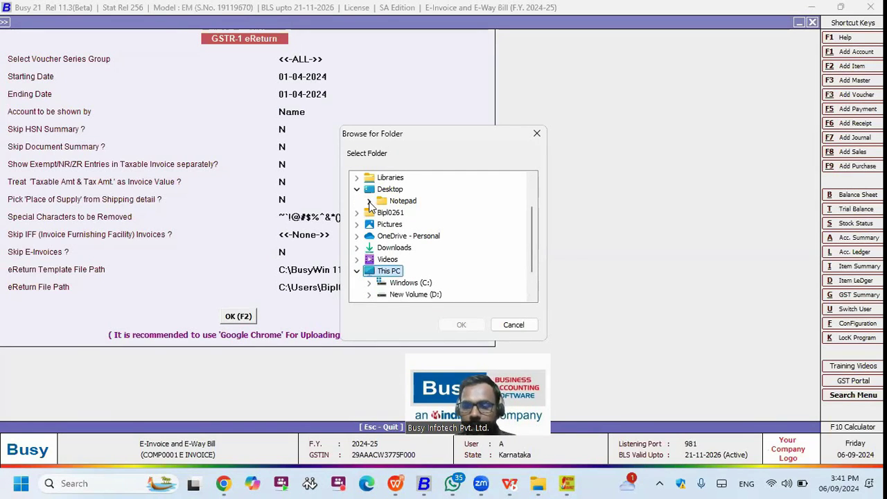
left_click(388, 199)
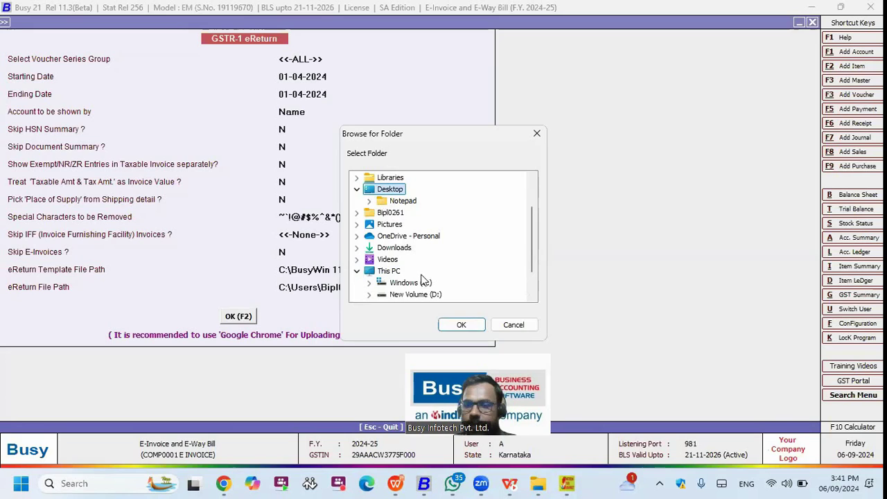
left_click(462, 324)
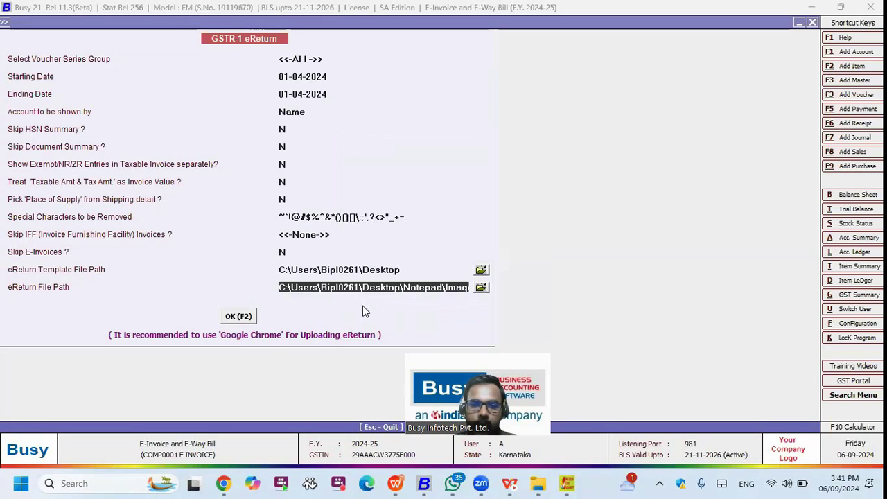
Set the eReturn File Path to the Notepad folder on the Desktop and proceed with the Govt. Template creation.
left_click(481, 288)
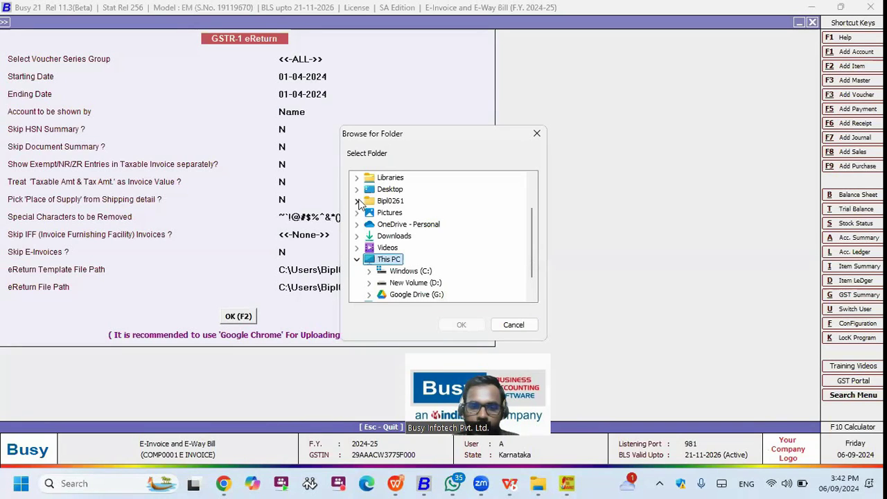
left_click(356, 189)
left_click(388, 202)
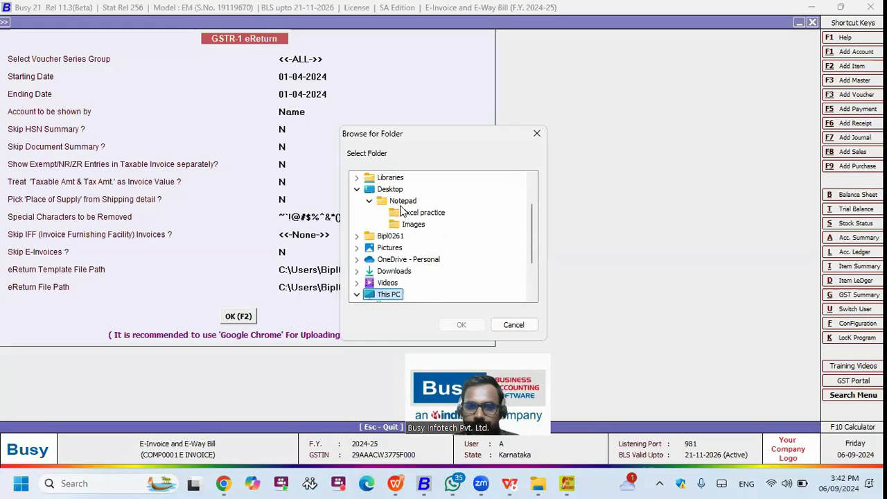
left_click(406, 202)
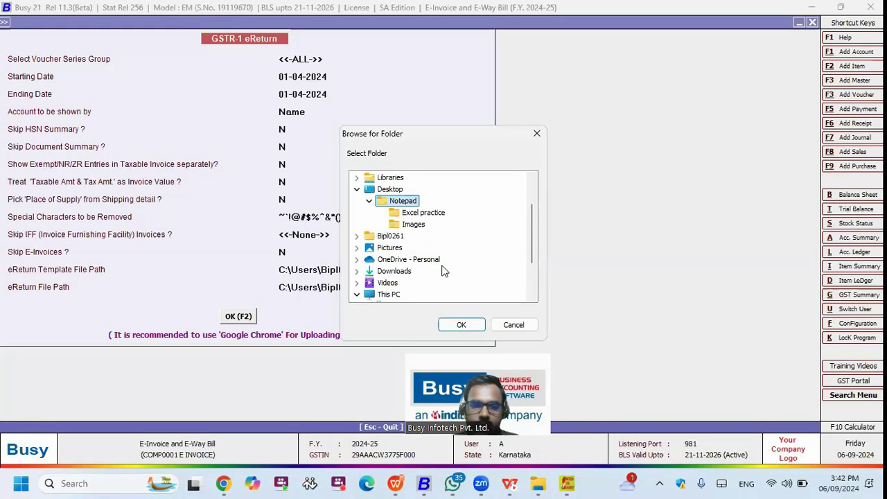
left_click(468, 329)
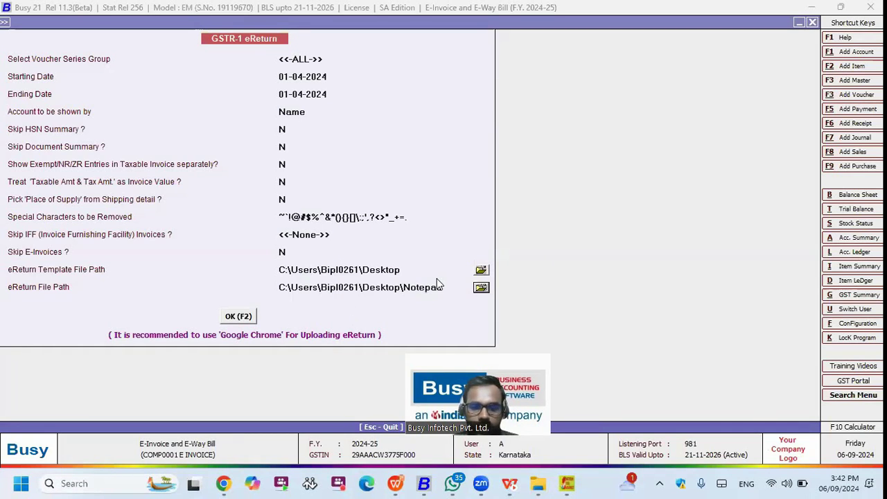
left_click(241, 317)
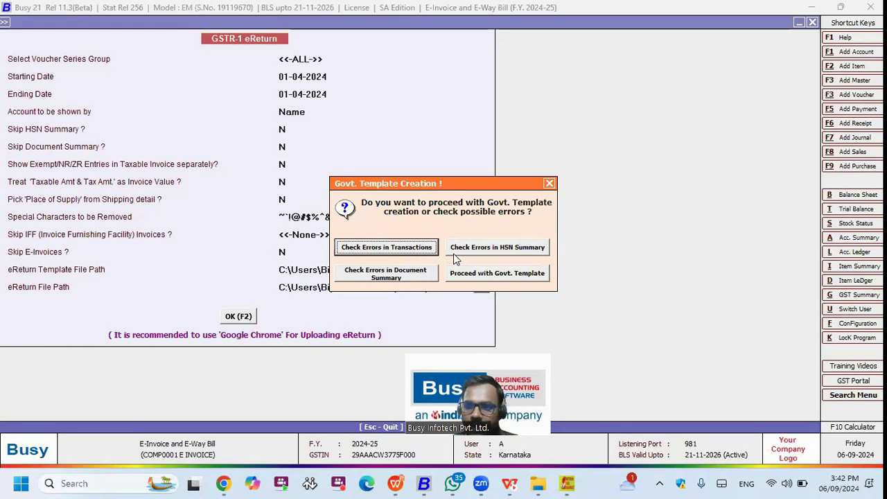
left_click(494, 275)
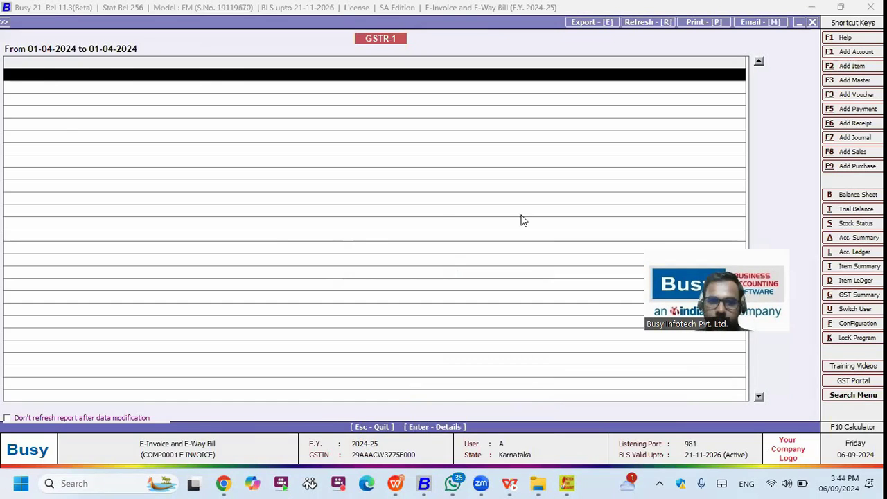
Open the Notepad folder on the desktop and locate the generated GSTR1_Excel_Workbook_Template_V2.0 workbook.
key("super+d")
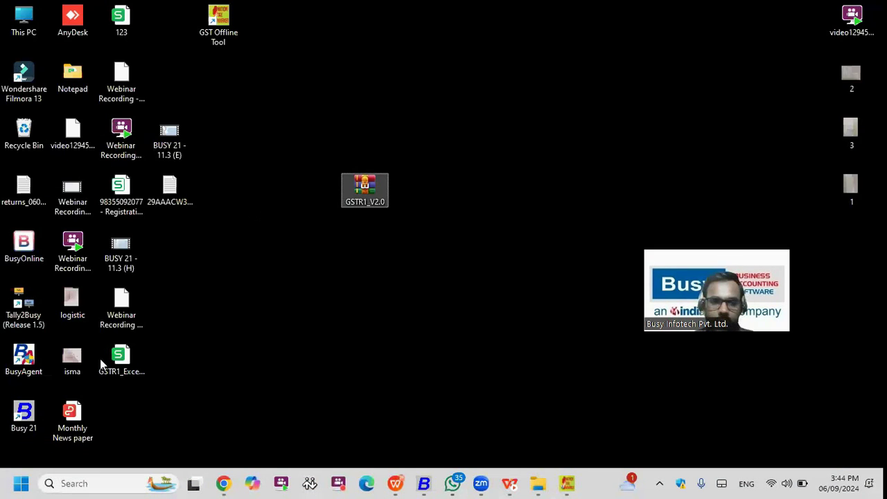
double_click(82, 78)
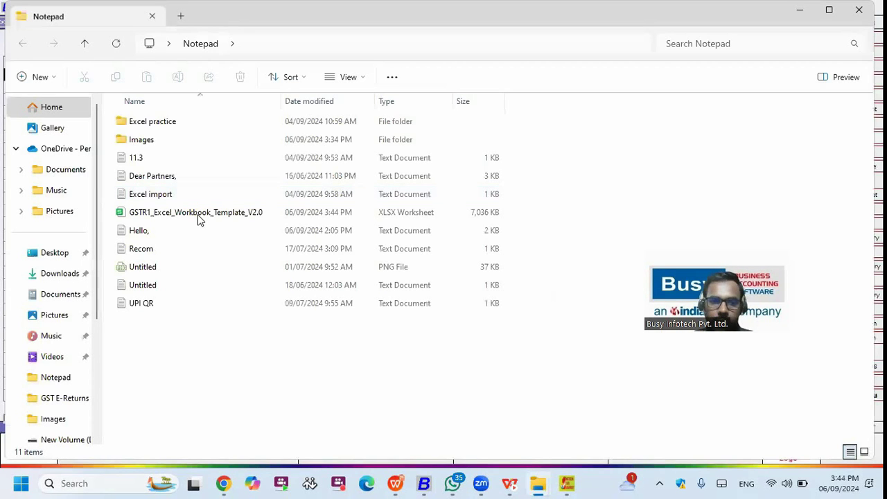
left_click(291, 77)
left_click(305, 124)
left_click(199, 125)
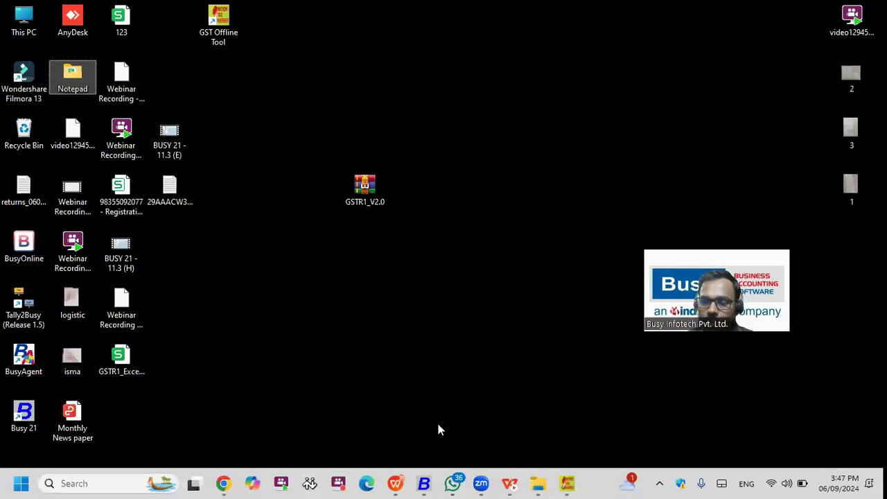
Switch back to Busy and reopen the GSTR-1 eReturn in plain Excel format, choosing to continue despite the offline tool import limitation.
mouse_move(430, 483)
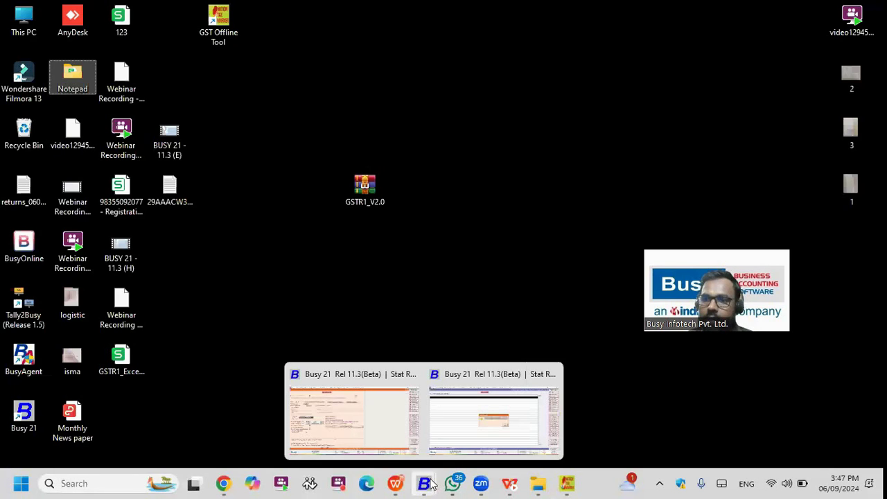
left_click(472, 439)
key("Return")
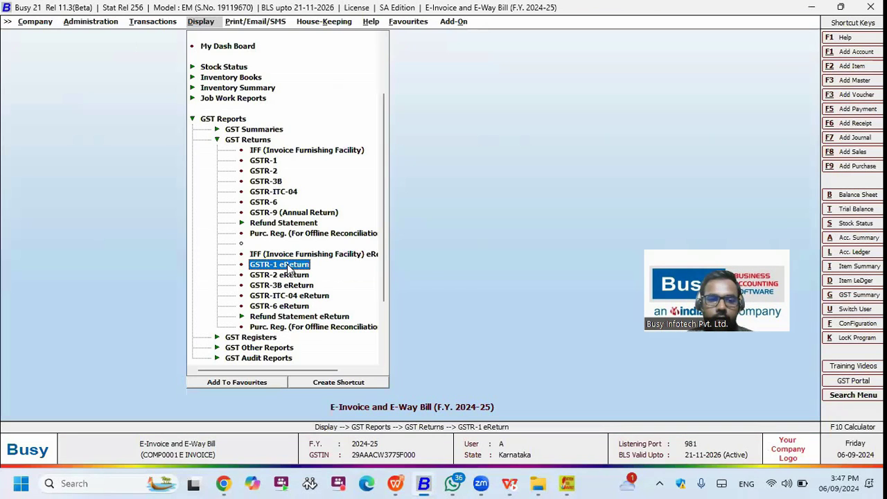
key("Return")
left_click(496, 272)
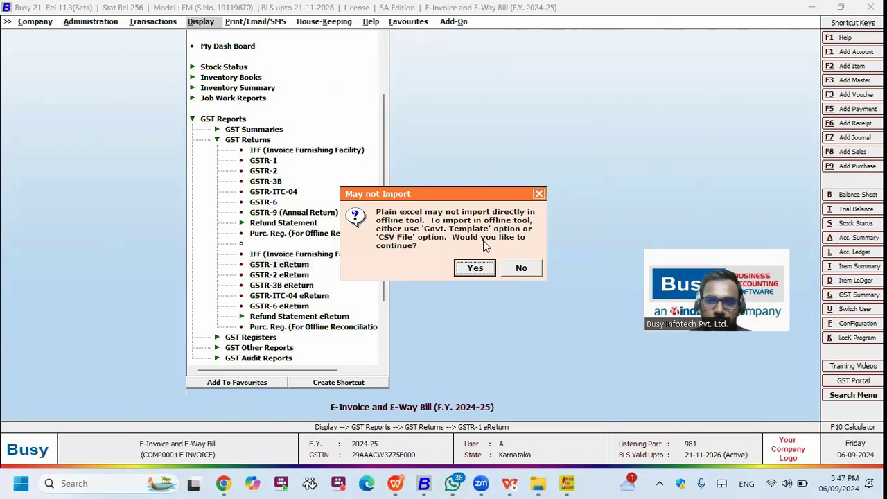
left_click(474, 269)
Generate the plain Excel eReturn for 06-09-2024 with the Desktop's Notepad folder as the eReturn File Path.
left_click(482, 272)
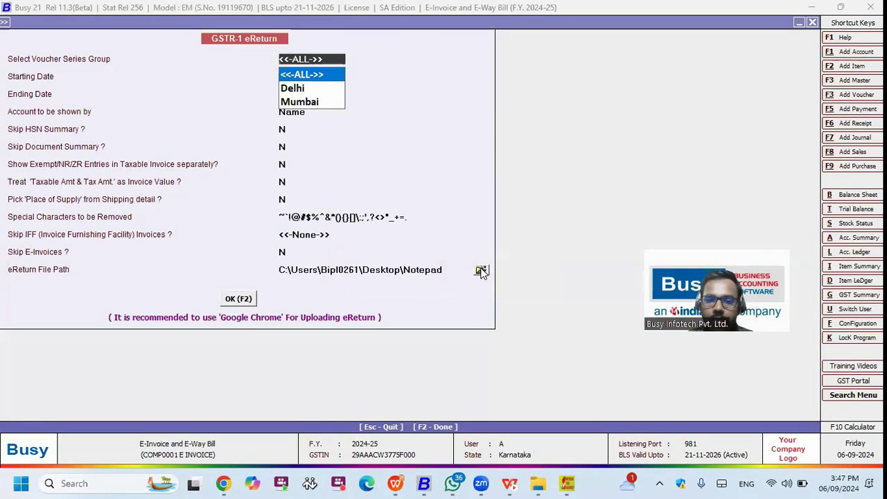
key("Escape")
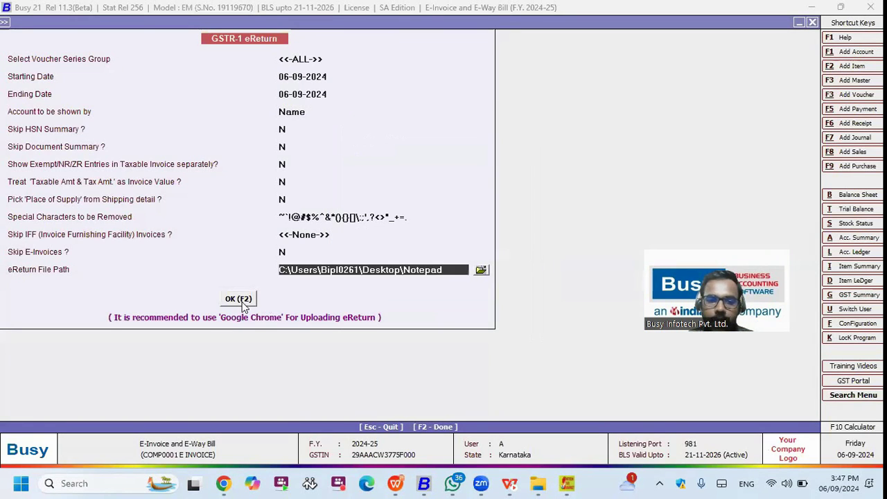
key("F2")
left_click(406, 266)
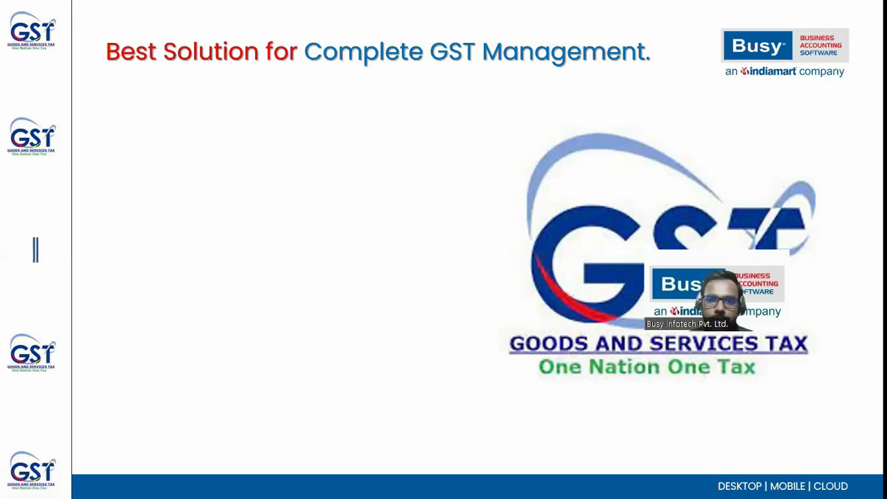
left_click(164, 248)
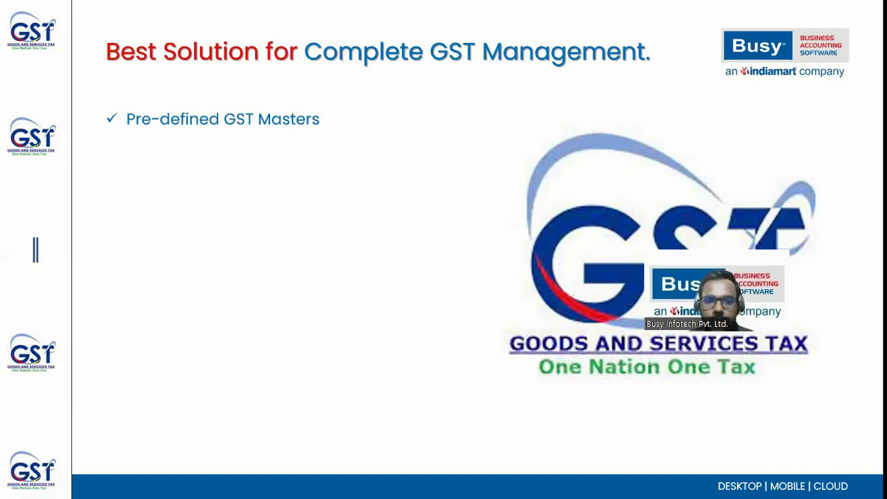
Switch to Busy and open the list of Sale Type masters in the BUSY INFOTECH company.
mouse_move(423, 483)
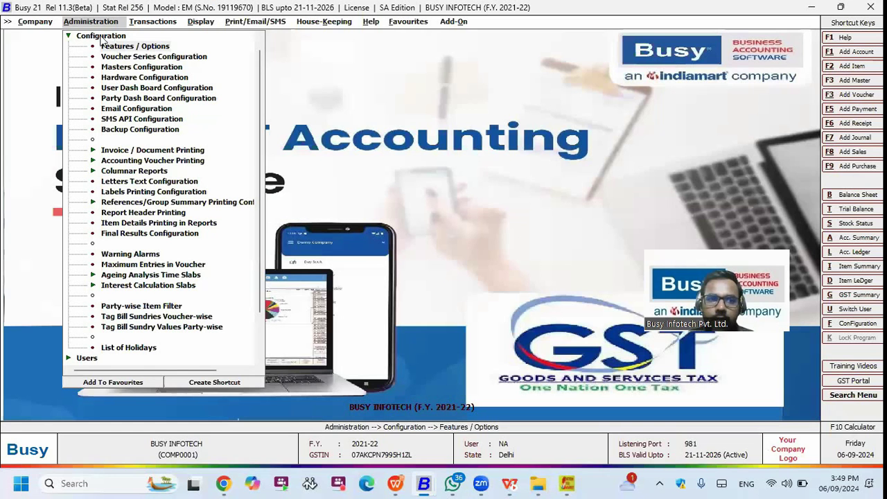
key("Home")
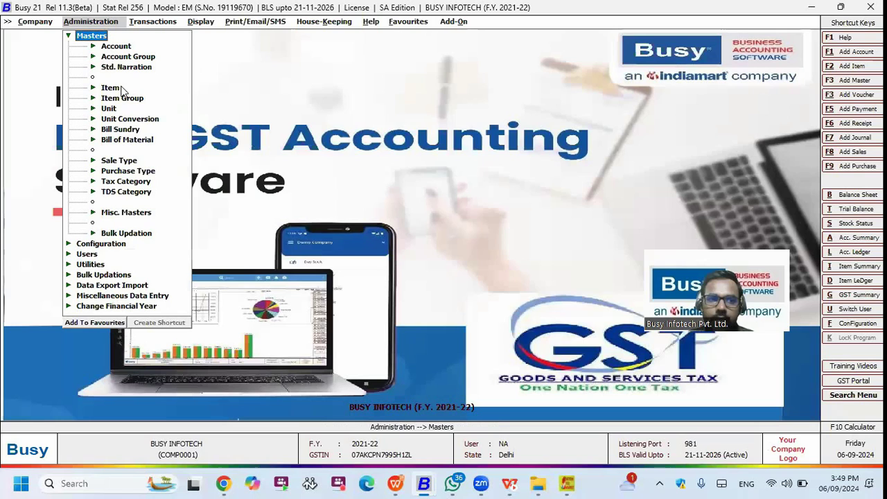
left_click(124, 161)
double_click(133, 191)
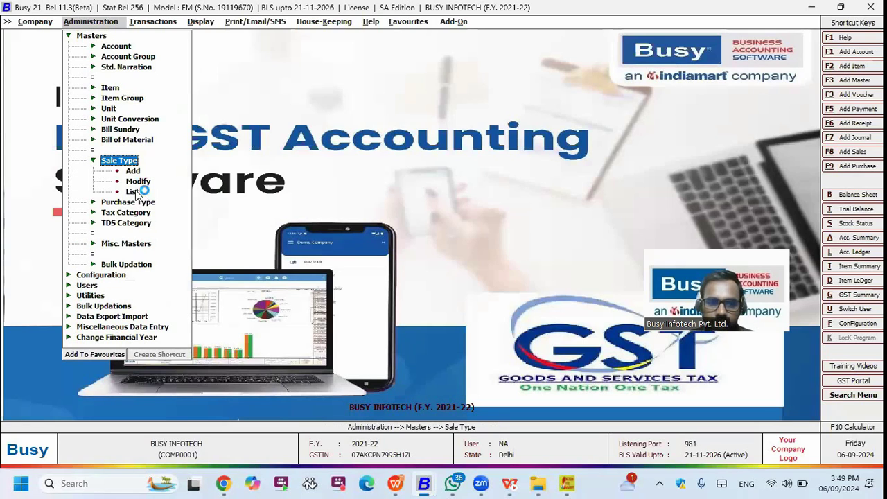
left_click(241, 220)
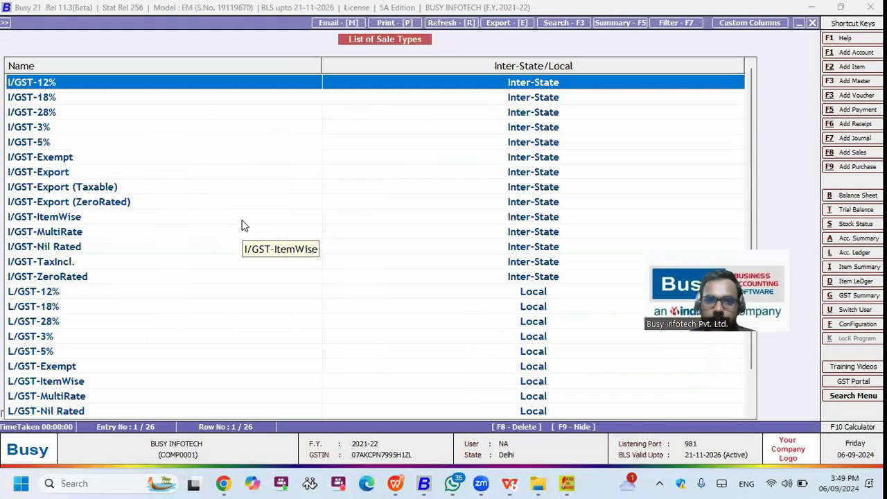
Examine the predefined inter-state GST sale types in the list.
key("Down")
key("Down")
key("shift+Down")
key("shift+Up")
key("shift+Up")
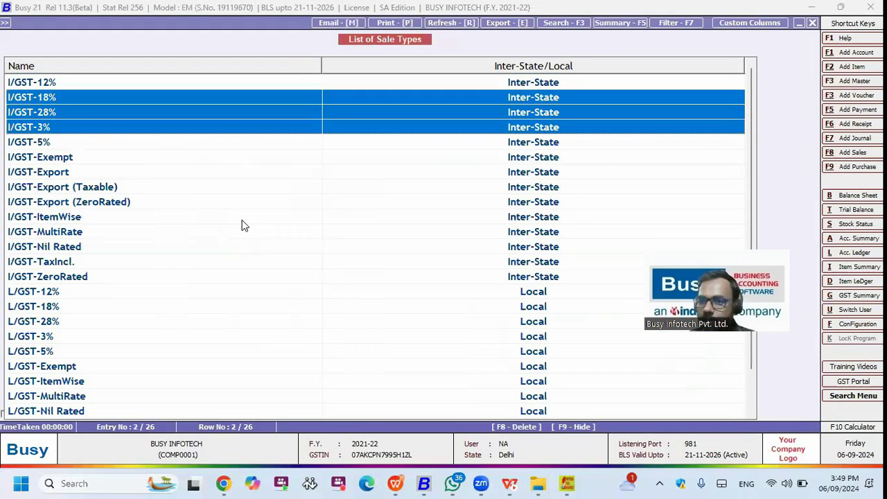
key("shift+Down")
key("shift+Down")
key("shift+Down")
key("shift+Down")
key("shift+Down")
key("shift+Down")
key("shift+Down")
key("shift+Down")
key("shift+Down")
key("shift+Down")
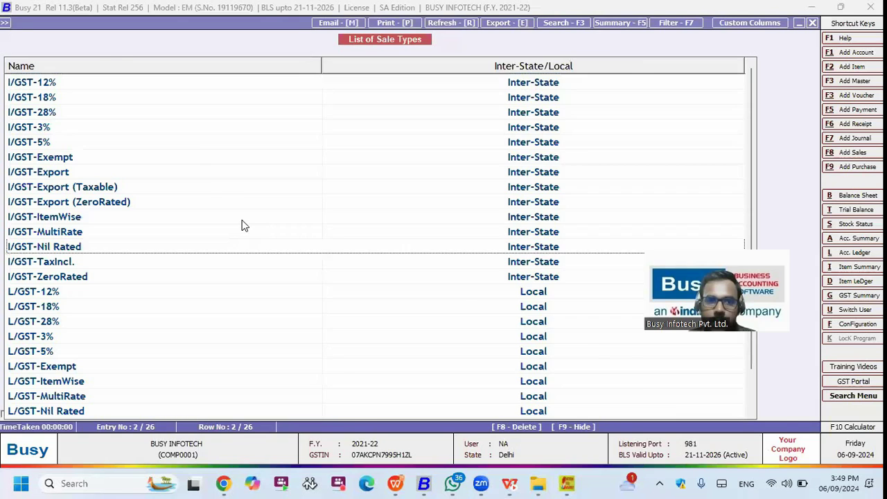
Close the sale types and open the list of Purchase Type masters.
key("Escape")
key("Down")
key("Down")
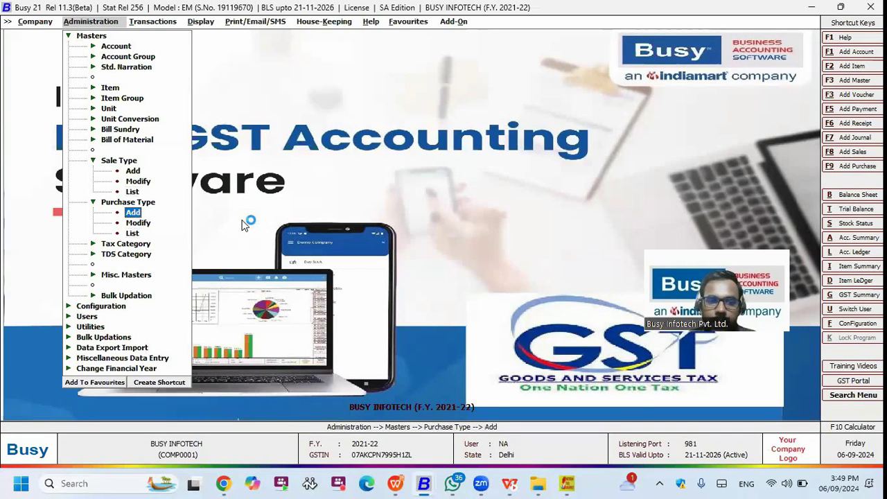
key("Down")
key("Down")
key("Return")
key("Return")
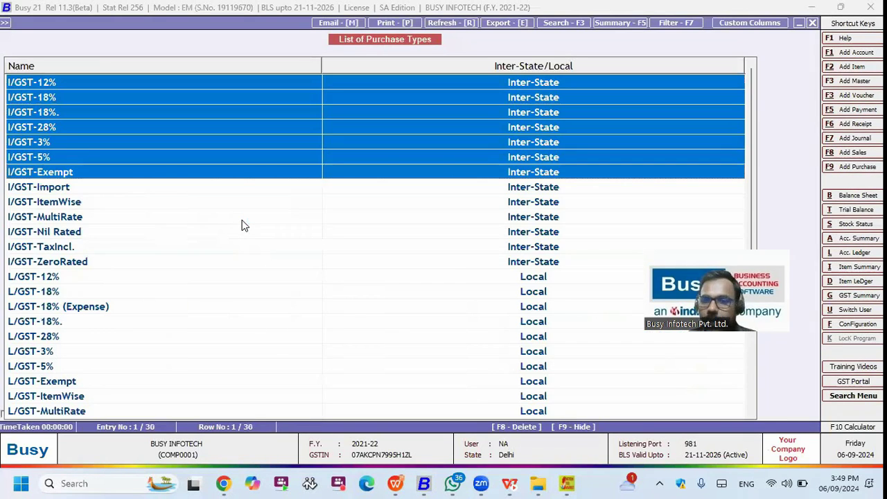
Close the purchase types and open the list of TDS Category masters.
key("Escape")
key("Down")
key("Down")
key("Right")
key("Down")
key("Down")
key("Down")
key("Return")
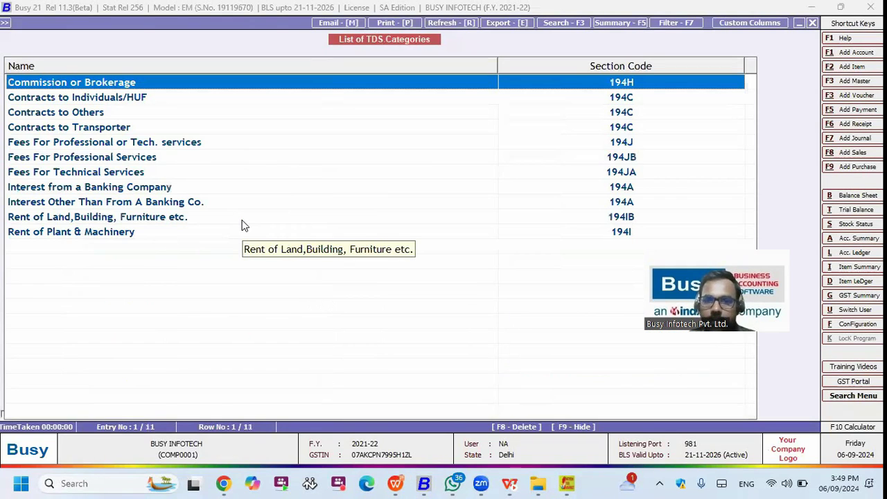
Close the TDS categories, open the list of Tax Category masters and review the predefined GST rates.
key("Escape")
key("Escape")
key("Escape")
key("Up")
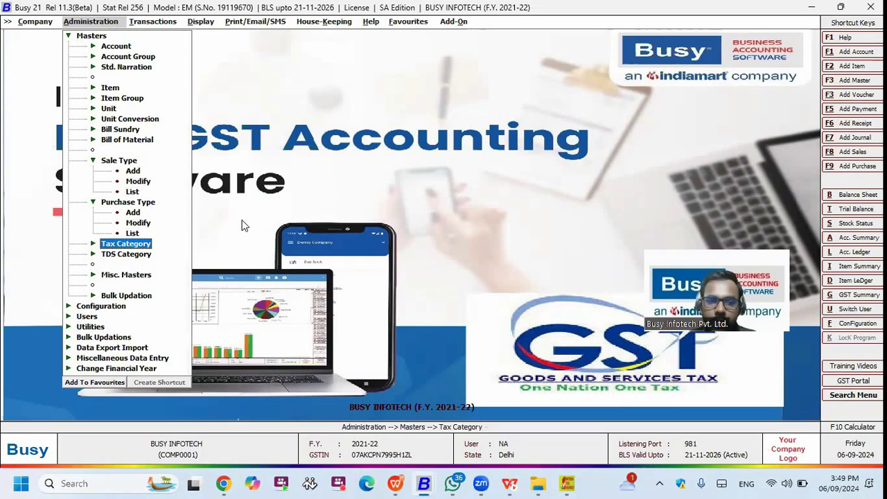
key("Return")
key("Down")
key("Down")
key("Down")
key("Return")
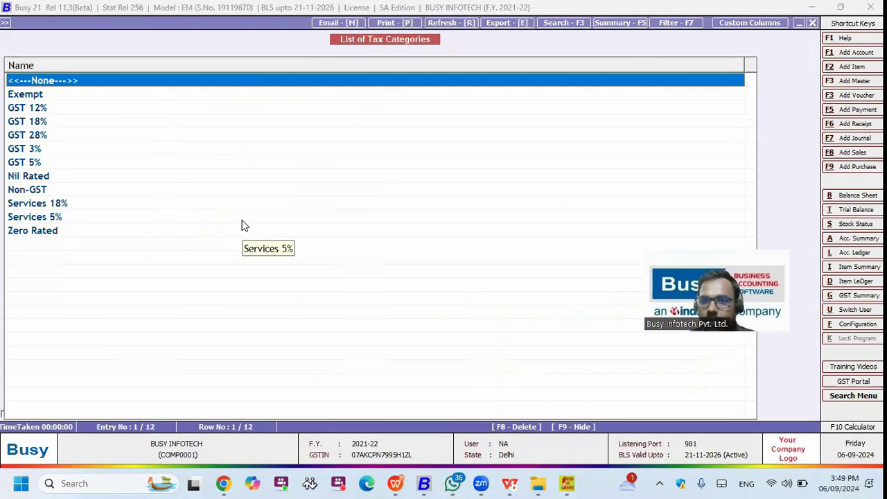
key("shift+Down")
key("shift+Down")
key("shift+Down")
key("alt+Tab")
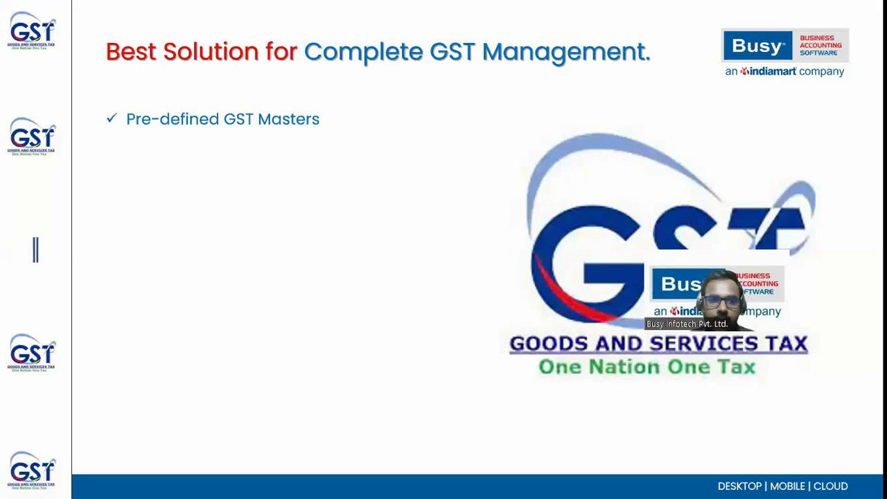
key("Right")
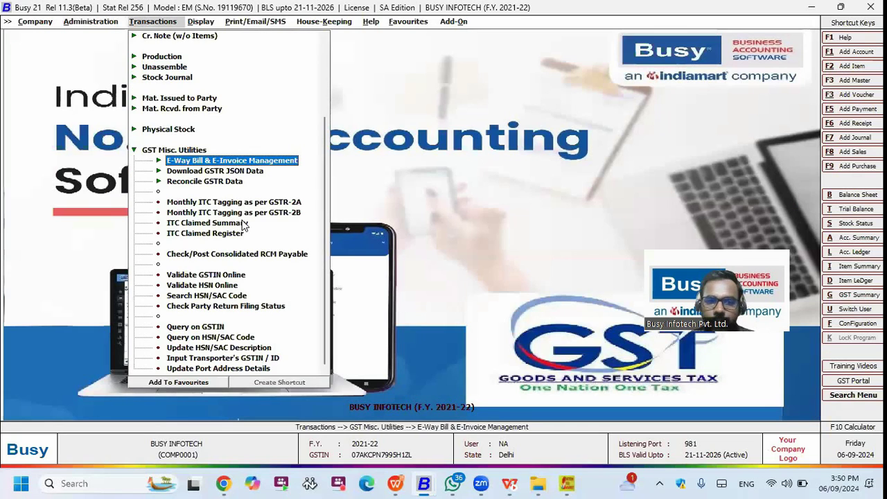
Look through the GST Misc. Utilities and open Check Party Return Filing Status.
key("Down")
key("Down")
key("Down")
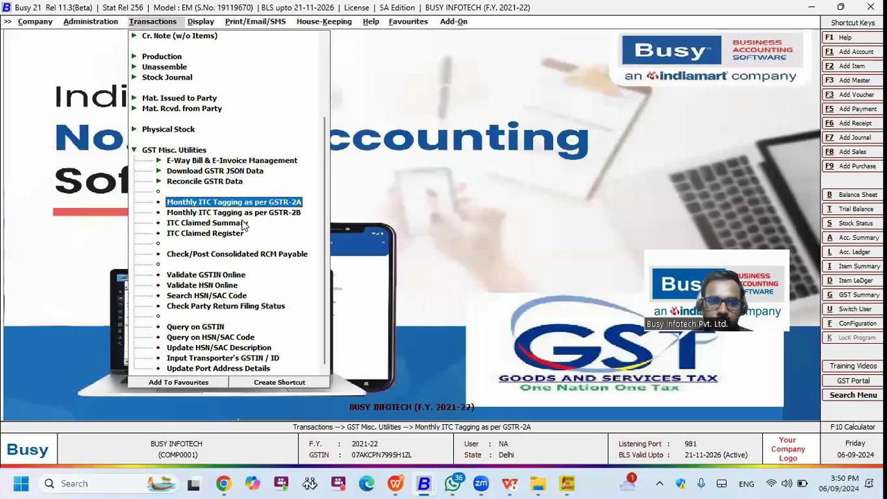
key("Down")
key("Down")
key("Down")
key("Down")
key("Down")
key("Down")
key("Down")
key("Down")
key("Down")
key("Down")
key("Down")
key("Up")
key("Up")
key("Up")
key("Return")
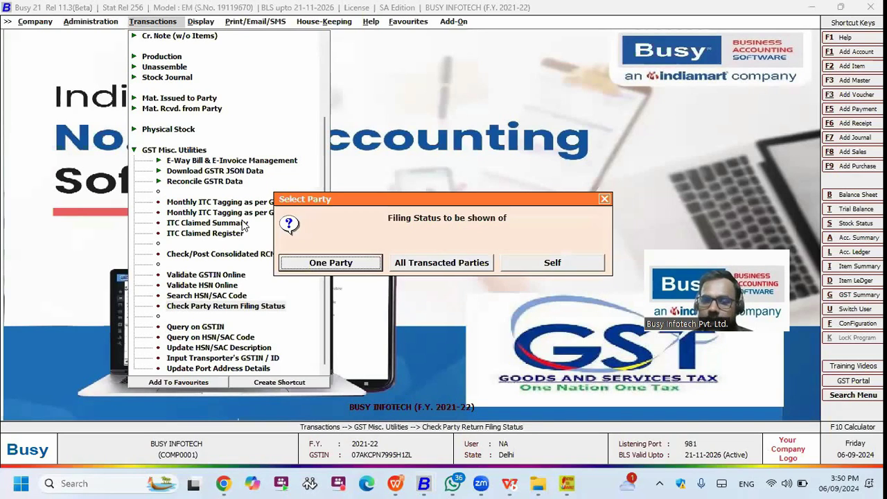
key("Right")
key("Right")
key("Left")
key("Return")
key("Escape")
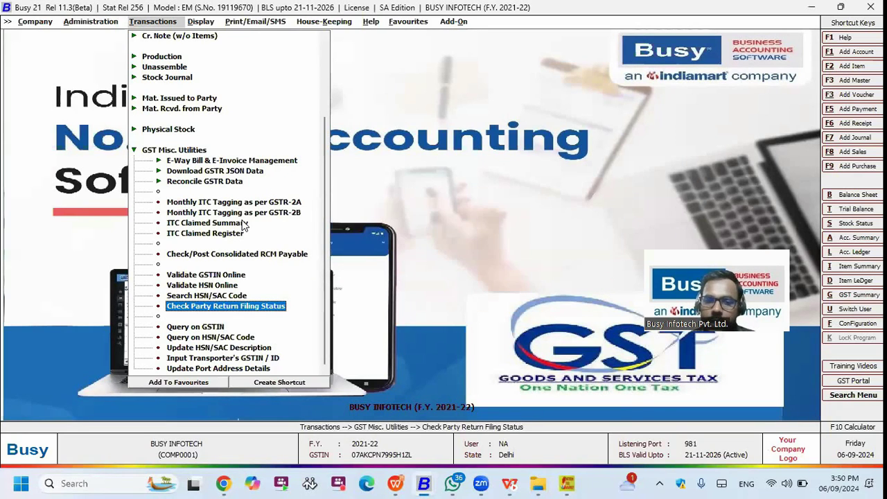
key("Return")
key("Right")
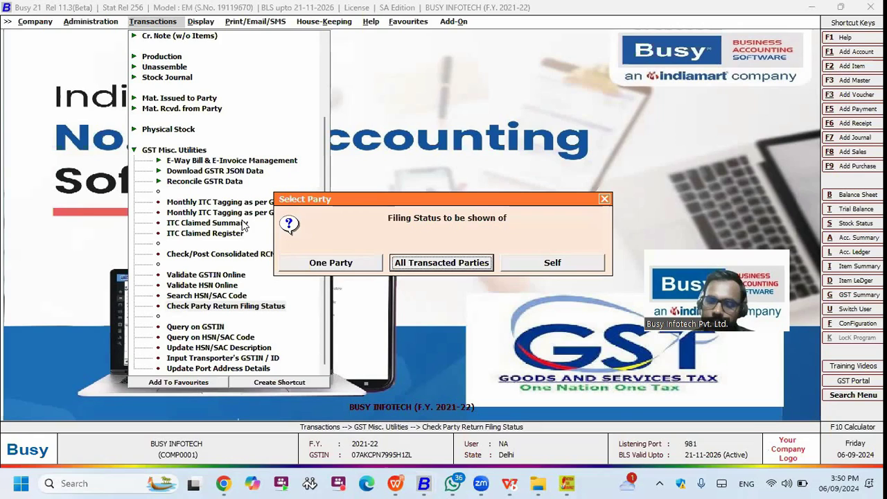
key("Escape")
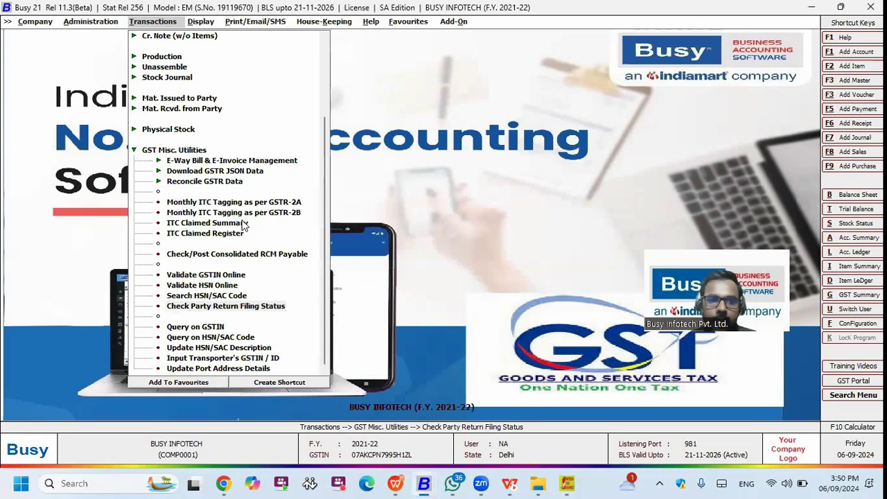
Show the GSTR1 return filing status of all transacted parties for February of financial year 2021-2022.
key("Return")
key("Return")
key("Return")
key("Return")
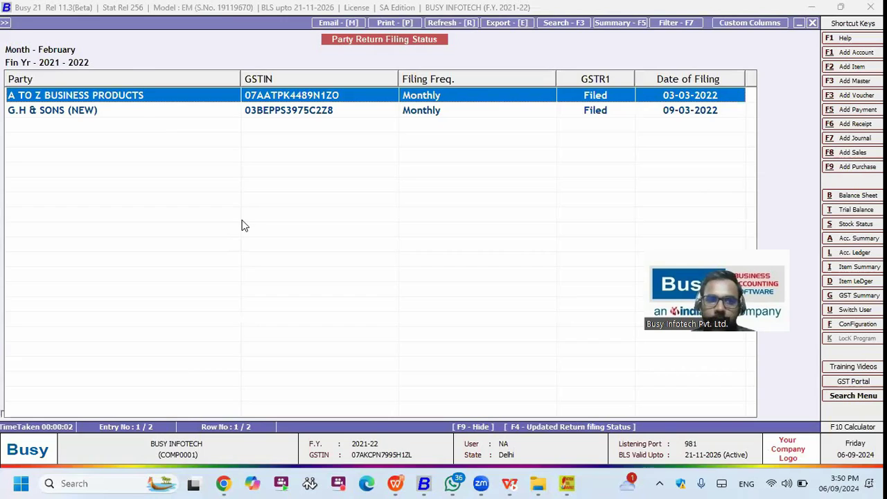
Close the party return filing status report and leave the Check Party Returns Filing Status form.
key("Escape")
key("Up")
type("ap")
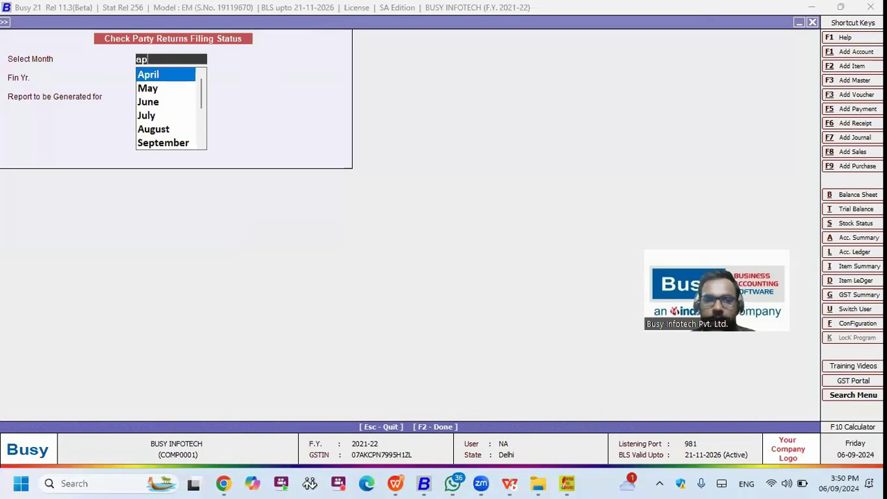
key("Return")
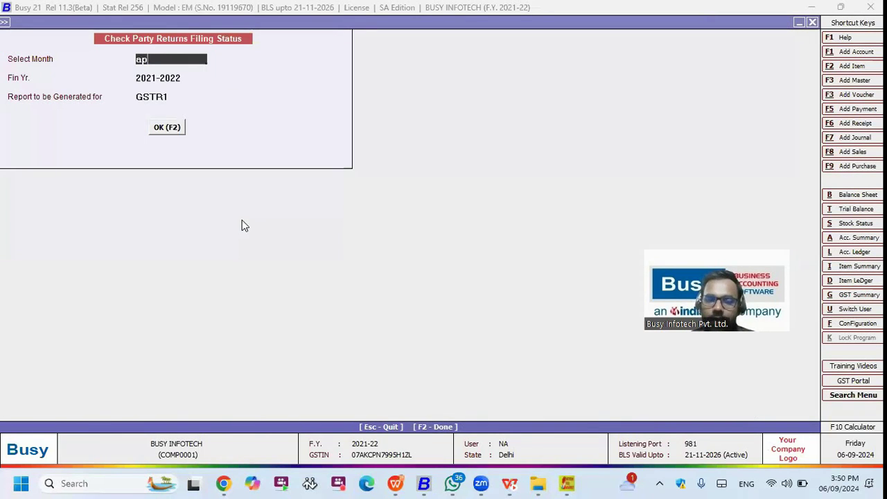
key("Escape")
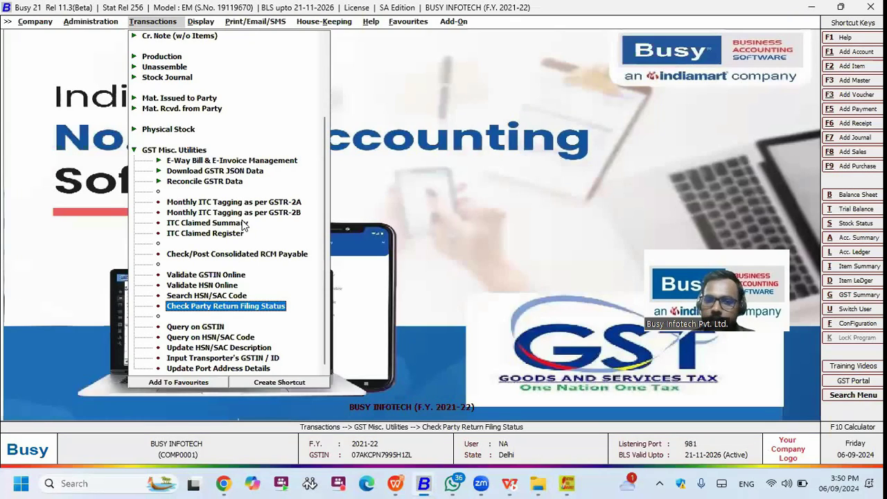
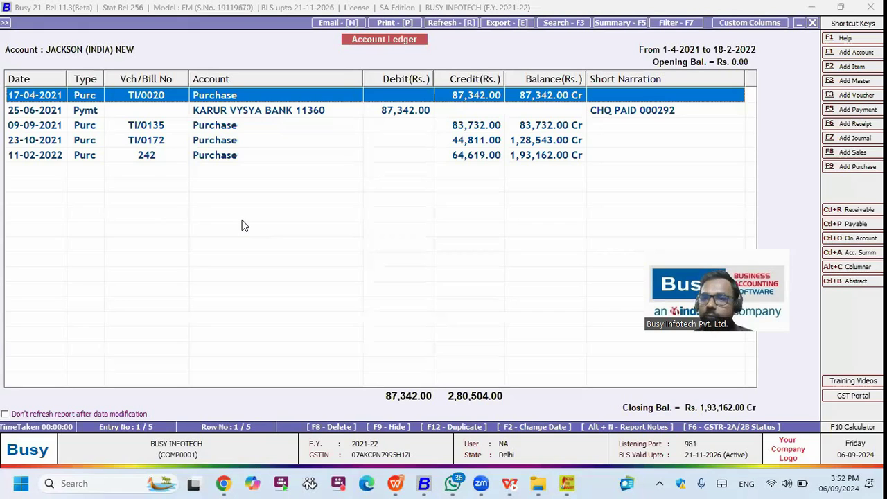
Close the account ledger and its format selection, and glance through the print reports.
key("Escape")
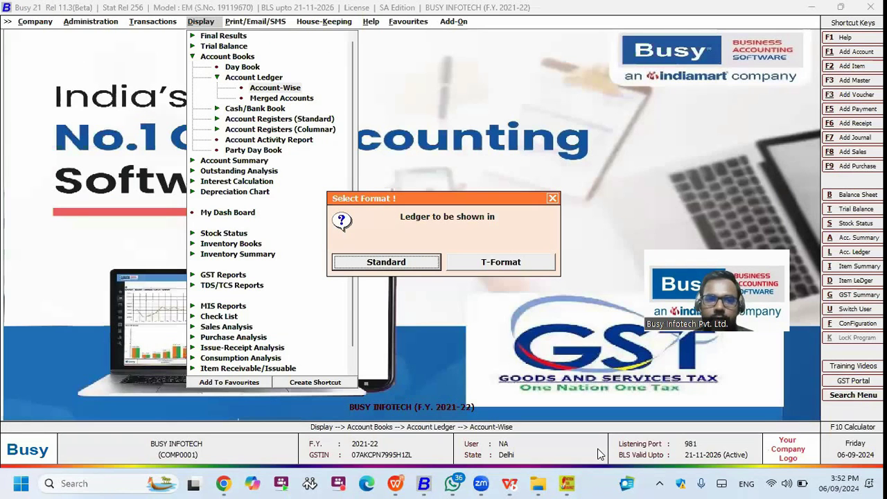
key("Escape")
key("Right")
key("Down")
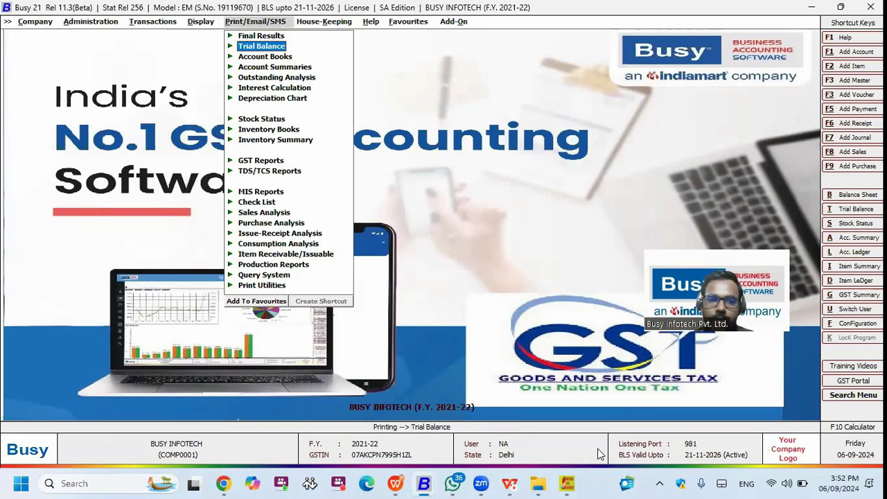
key("Down")
key("Down")
key("Down")
key("Down")
key("Down")
key("Down")
key("Down")
key("Down")
key("Left")
Expand the GST Registers group within the GST Reports among the display reports.
key("Down")
key("Down")
key("Down")
key("Down")
key("Down")
key("Down")
key("Down")
key("Down")
key("Down")
key("Down")
key("Down")
key("Down")
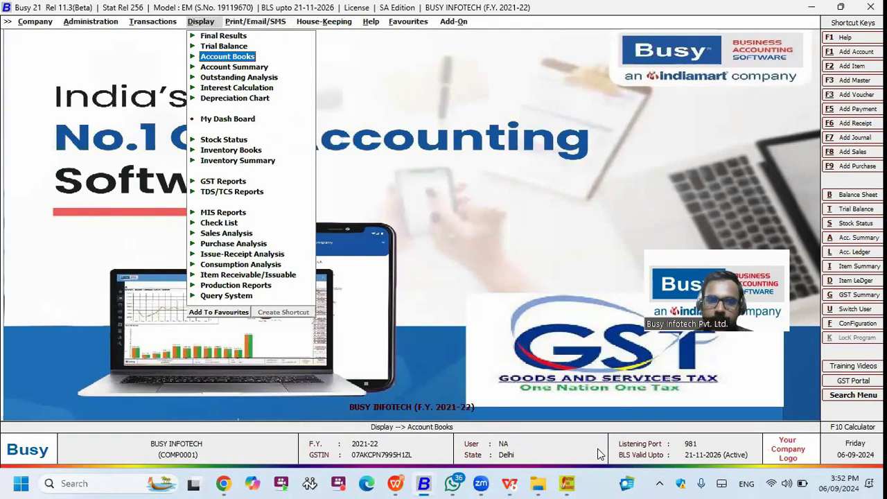
key("Up")
key("Return")
key("Down")
key("Down")
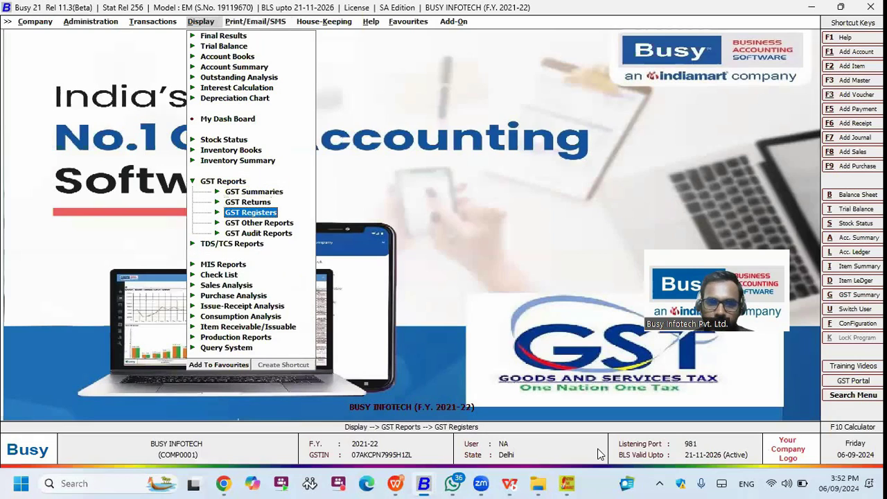
key("Return")
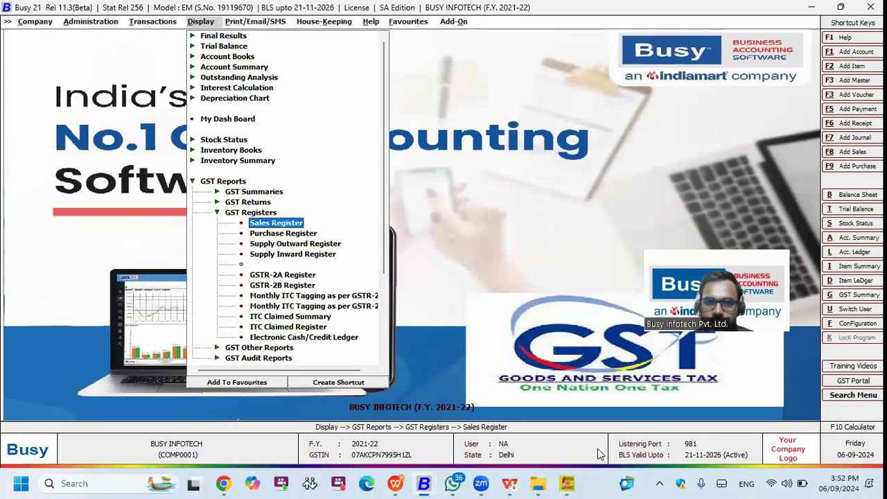
Start the GST Sales Register and choose to show it HSN Code-wise.
key("Return")
key("Right")
key("Right")
key("Return")
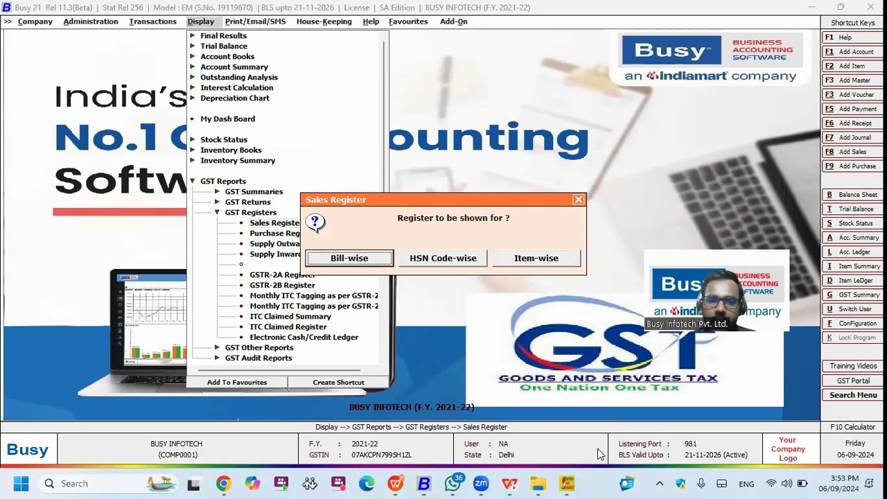
key("Right")
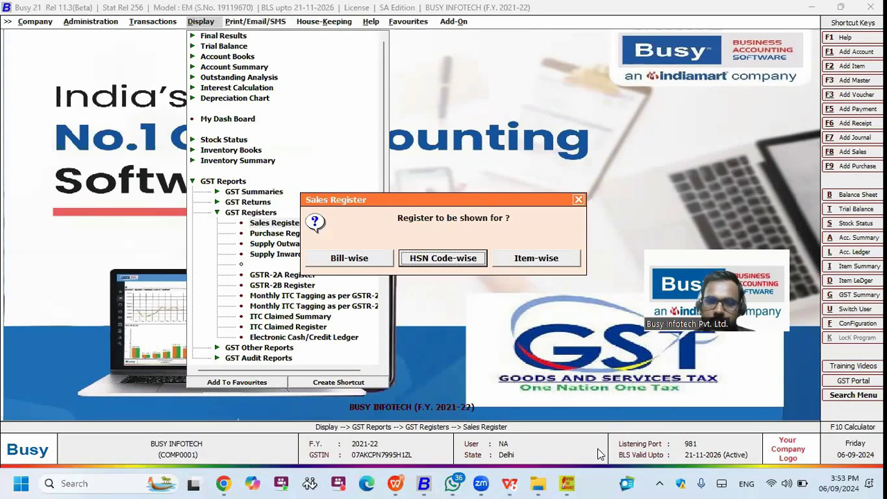
key("Left")
key("Right")
key("Right")
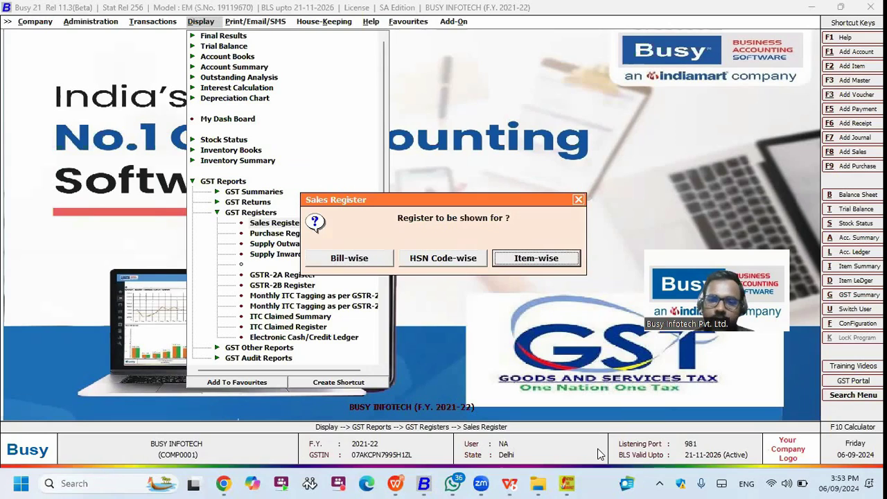
key("Left")
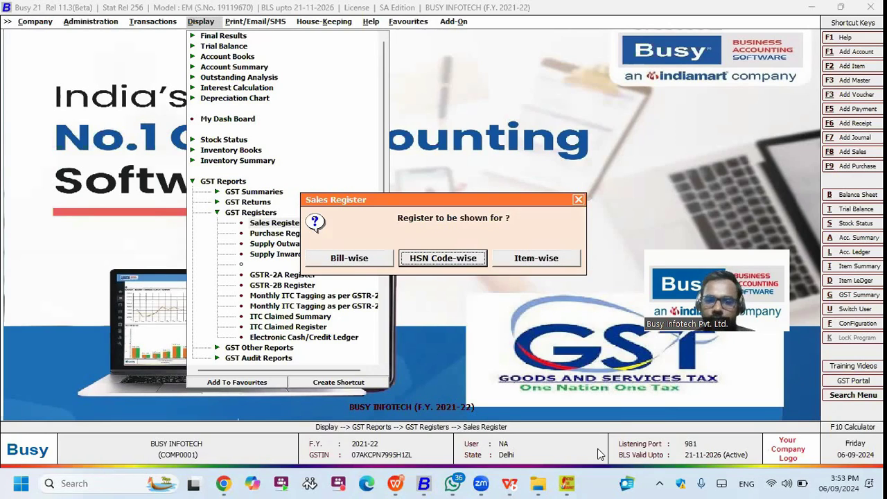
key("Return")
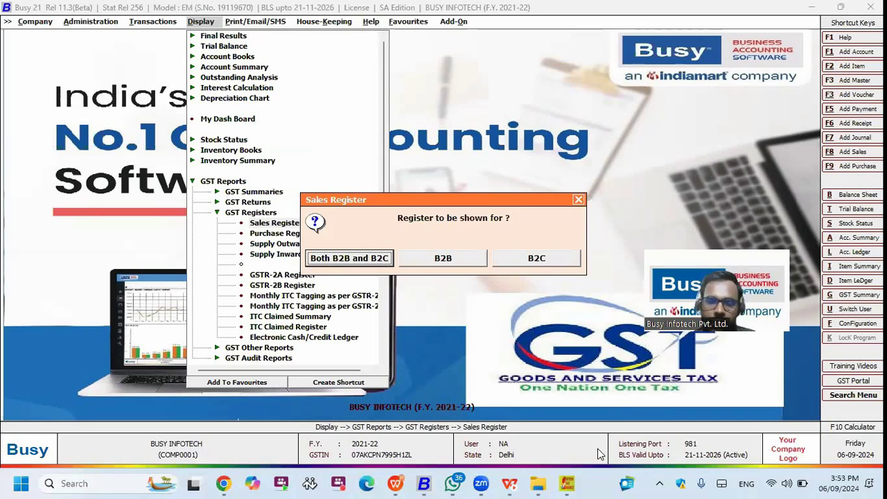
Restrict the Sales Register to B2B and show the report from 1-4-2021 to 18-2-2022.
key("Right")
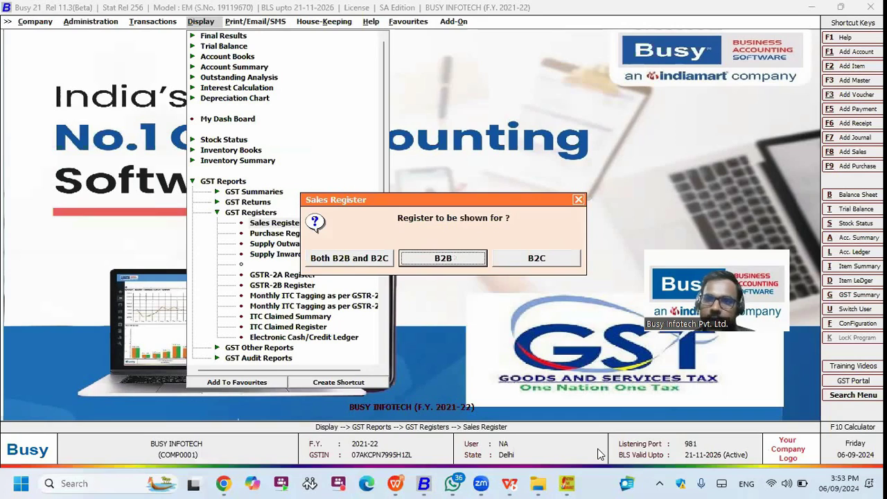
key("Return")
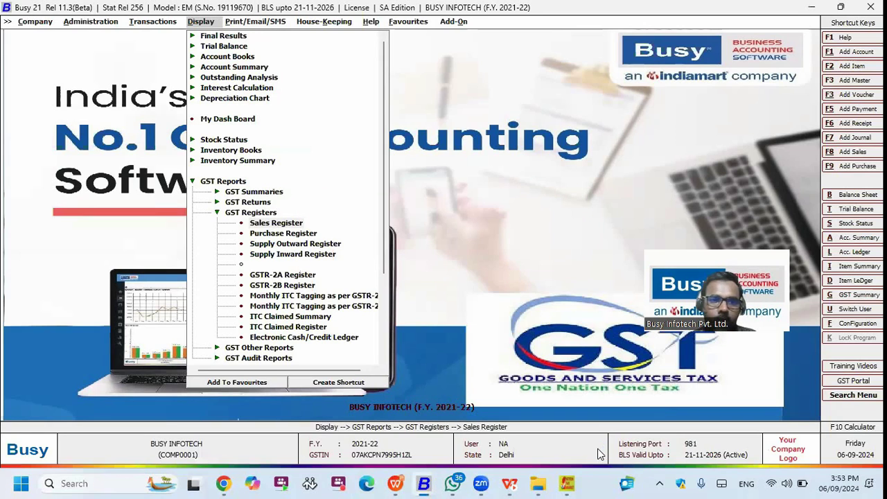
key("F2")
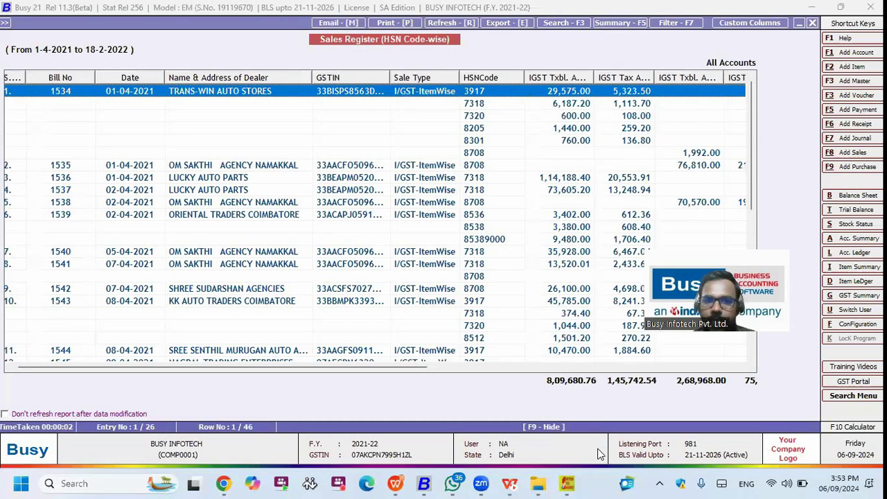
Review the tax columns of the HSN code-wise Sales Register and close the report.
key("Right")
key("Right")
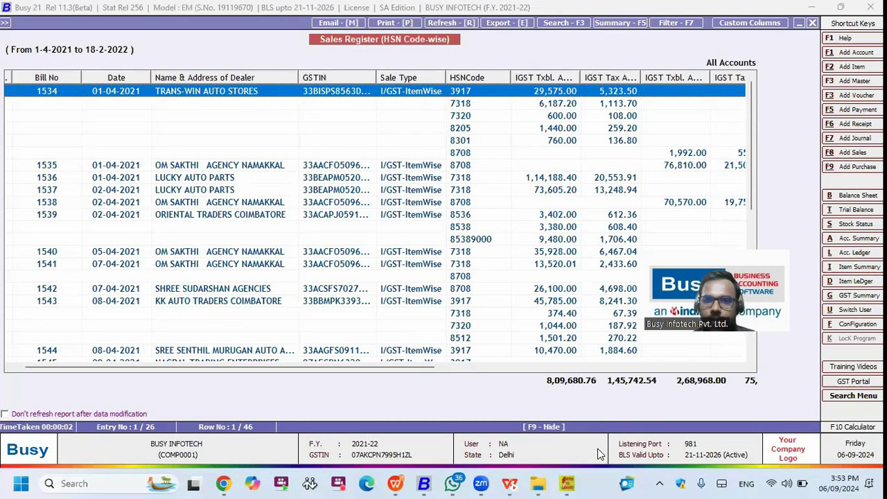
key("Right")
key("Right")
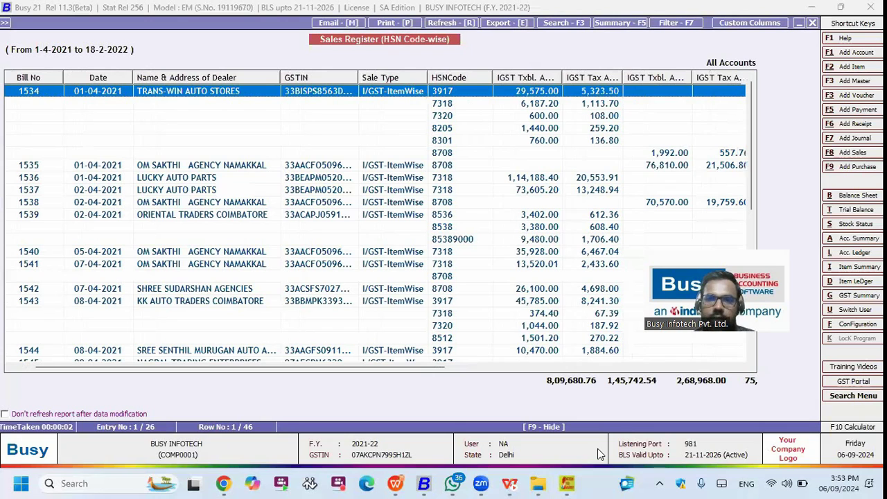
key("Right")
key("Right")
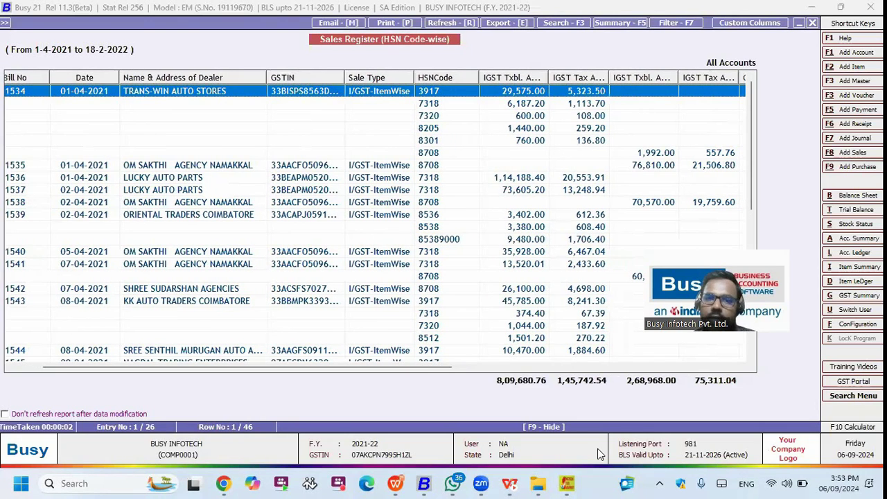
key("Escape")
key("Escape")
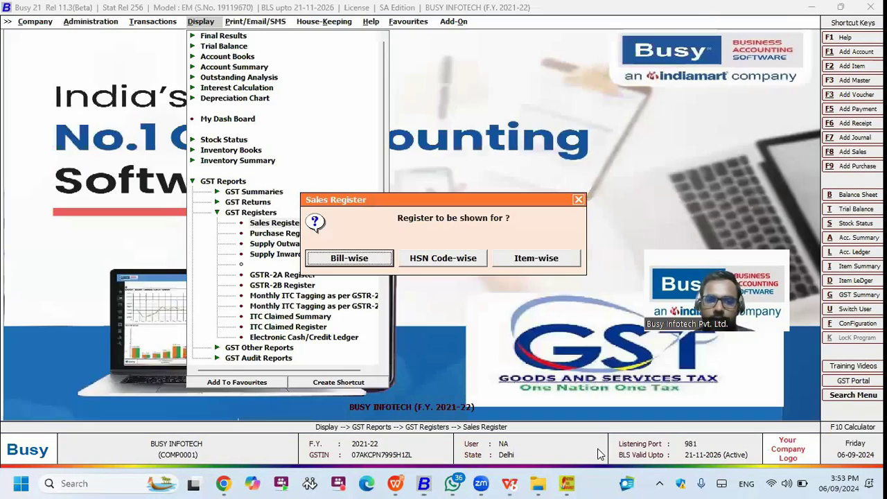
key("Escape")
Look through the available GST Registers, including GSTR-2A, GSTR-2B, ITC Claimed and Electronic Cash/Credit Ledger.
key("Down")
key("Down")
key("Down")
key("Down")
key("Down")
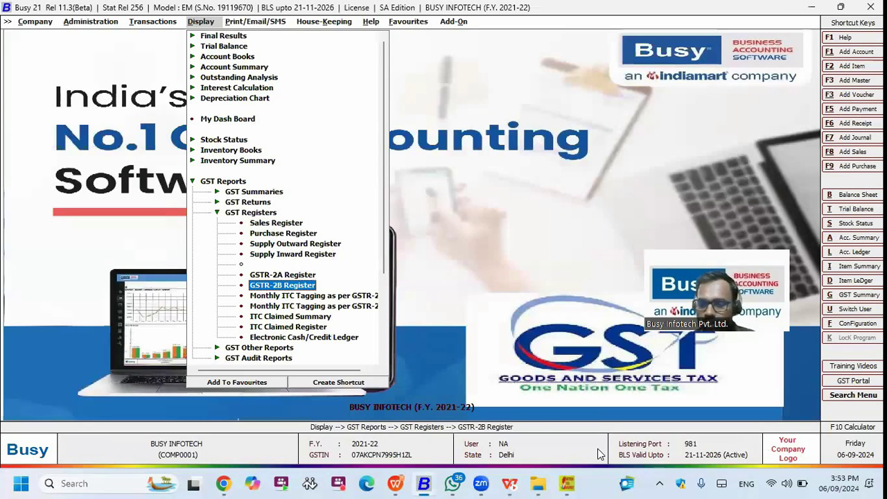
key("Down")
key("Down")
key("Down")
key("Down")
key("Down")
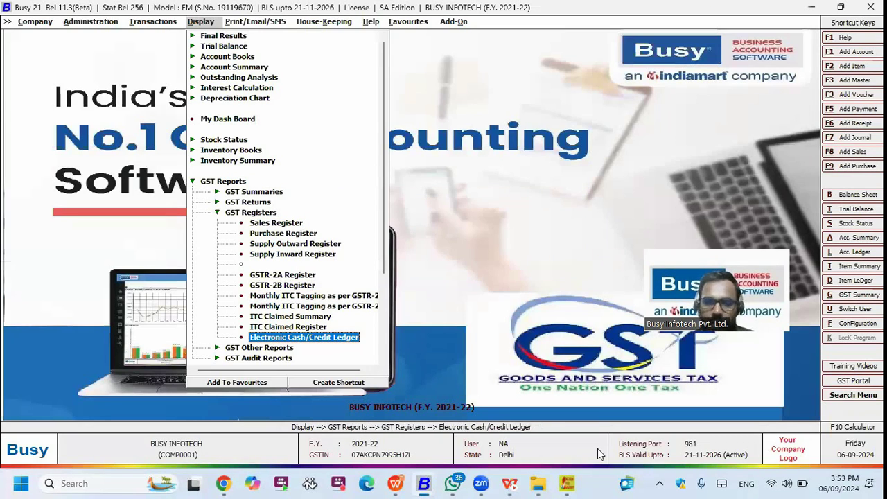
key("Up")
key("Up")
key("Up")
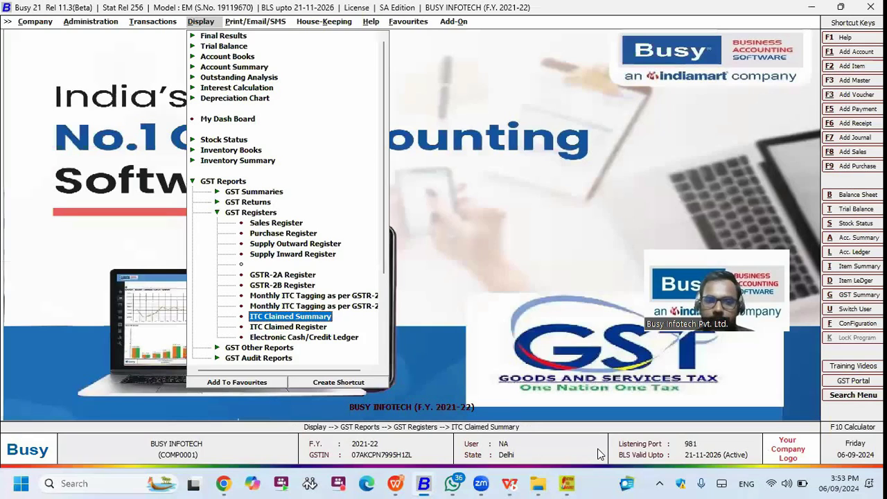
Expand the GST Audit Reports and look through them, from Tax Audit Report - Clause 44 to GST Expense Audit.
key("Down")
key("Down")
key("Down")
key("Down")
key("Down")
key("Right")
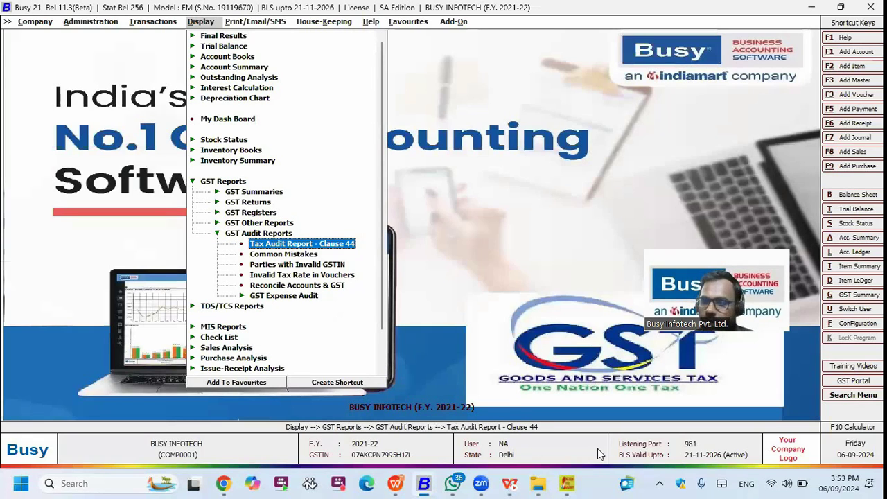
key("Down")
key("Down")
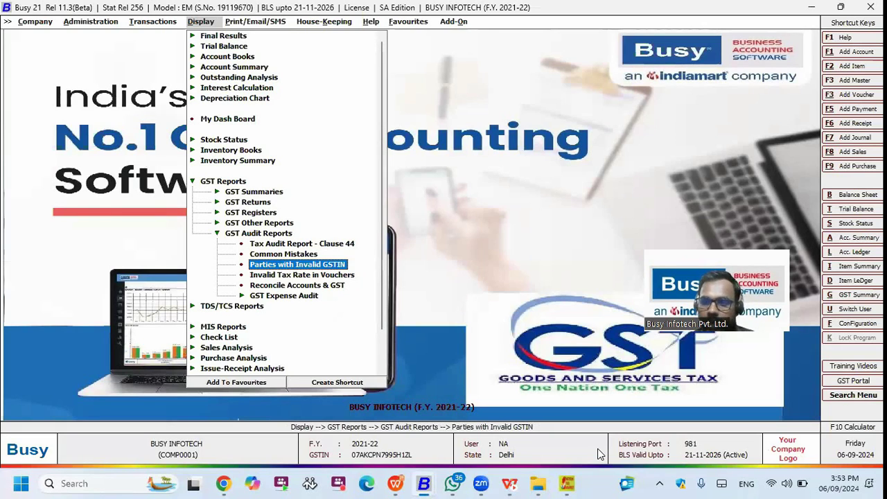
key("Down")
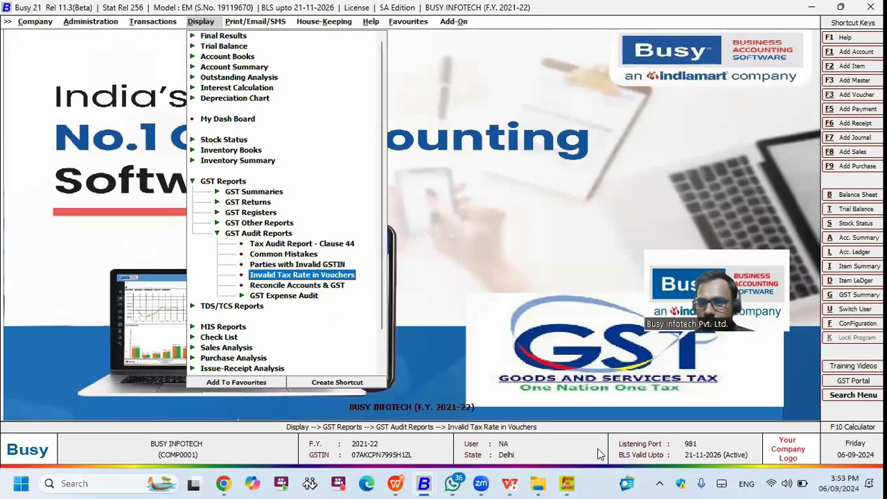
key("Down")
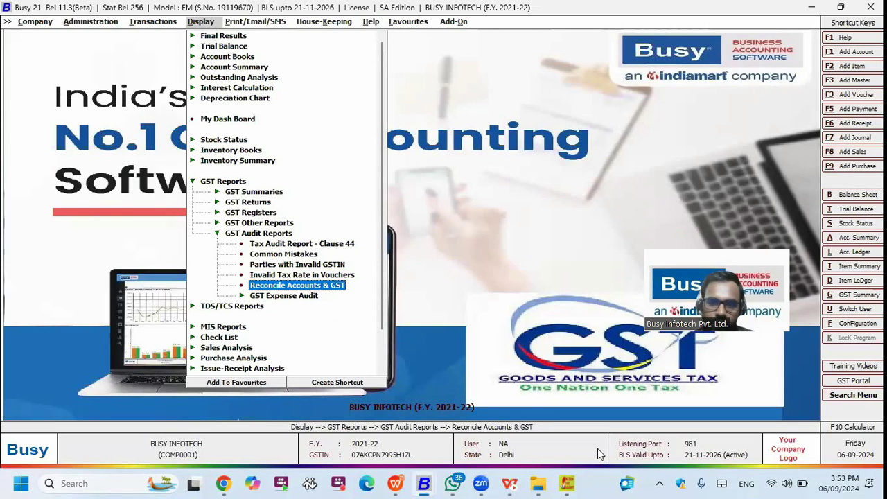
key("Down")
key("Up")
key("Up")
key("Up")
key("Up")
key("Up")
key("Up")
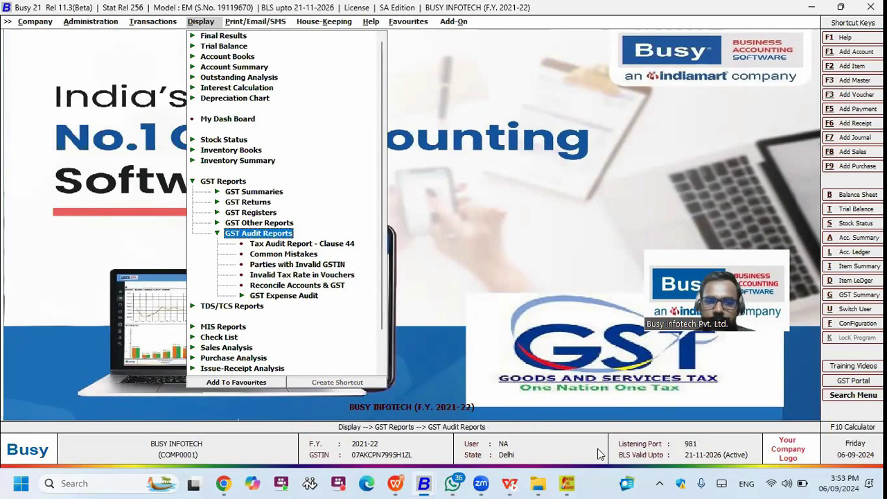
Look at the list of GST Returns and collapse the GST Reports group.
key("Up")
key("Up")
key("Down")
key("Up")
key("Up")
key("Down")
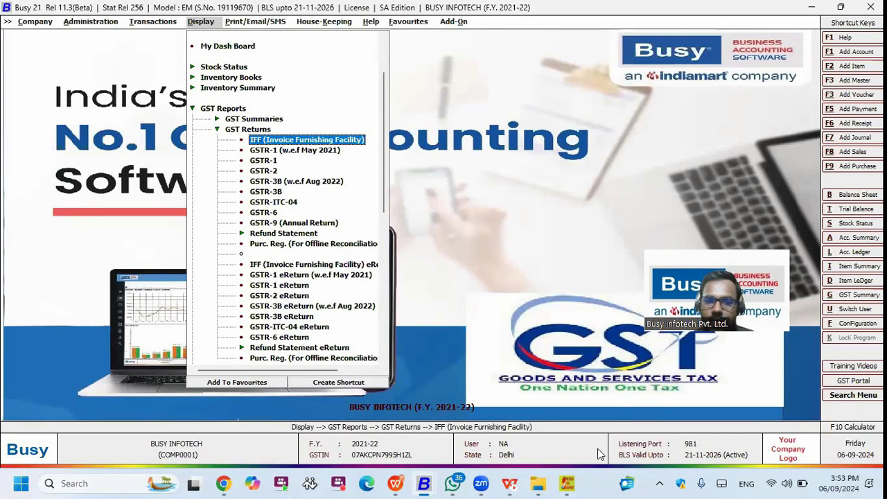
key("Escape")
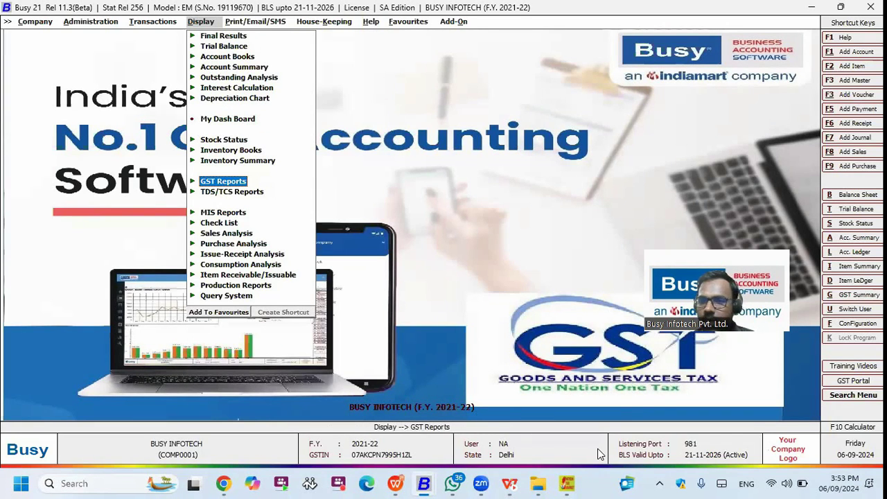
Switch to the presentation, advance the GST management slide, and return to Busy.
key("alt+Tab")
key("Right")
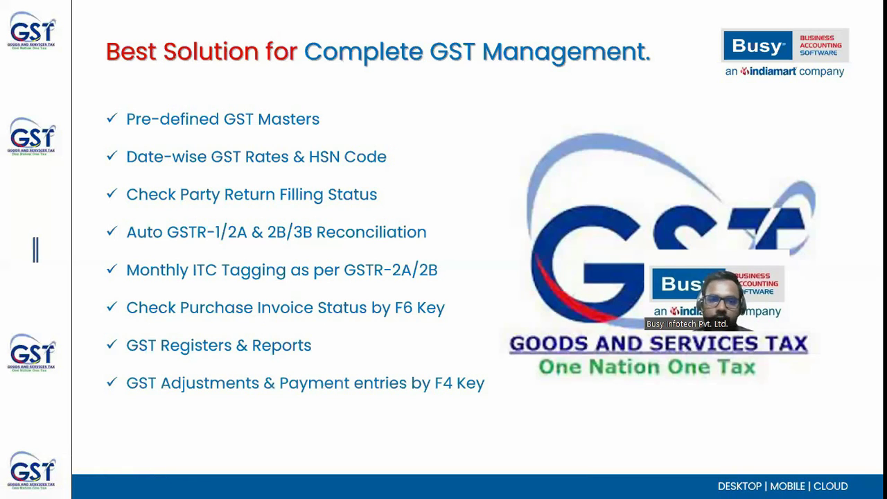
key("alt+Tab")
Expand the GST Returns and GST Summaries within GST Reports, and open the GST Summary.
key("Up")
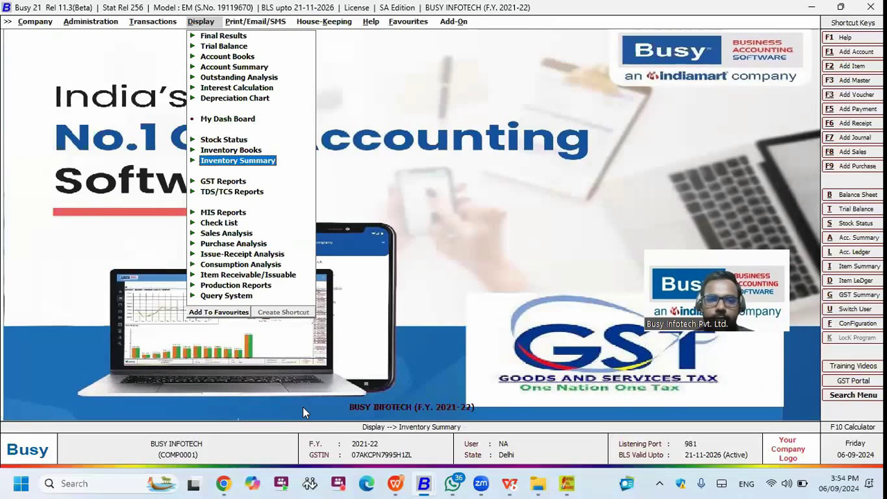
key("Down")
key("Return")
key("Down")
key("Return")
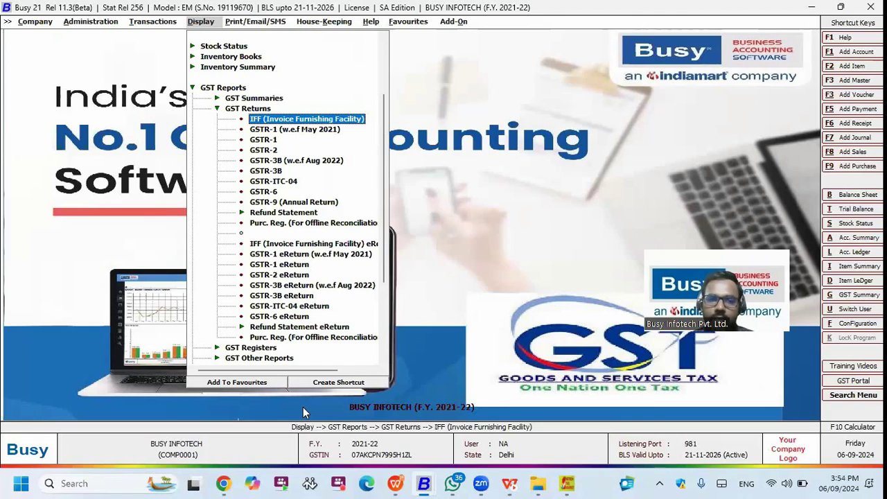
key("Up")
key("Up")
key("Return")
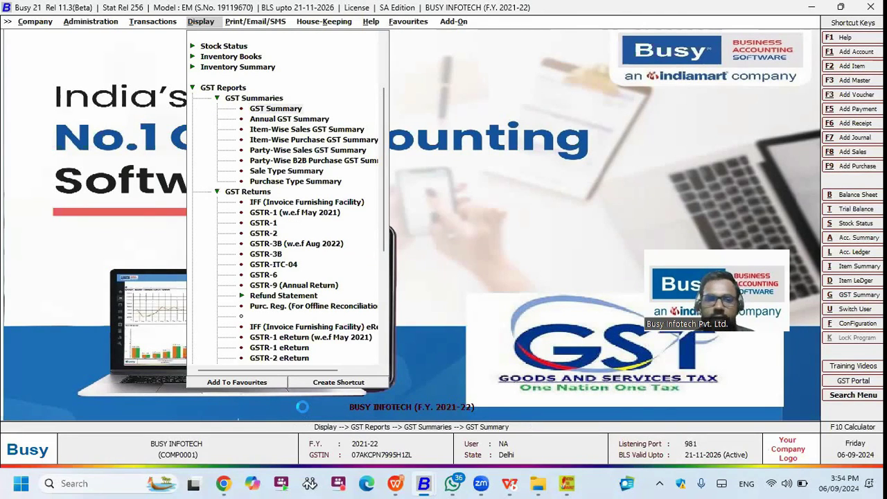
Generate the GST Summary with the default dates and options, and view the choices for posting an adjustment or payment voucher.
key("Return")
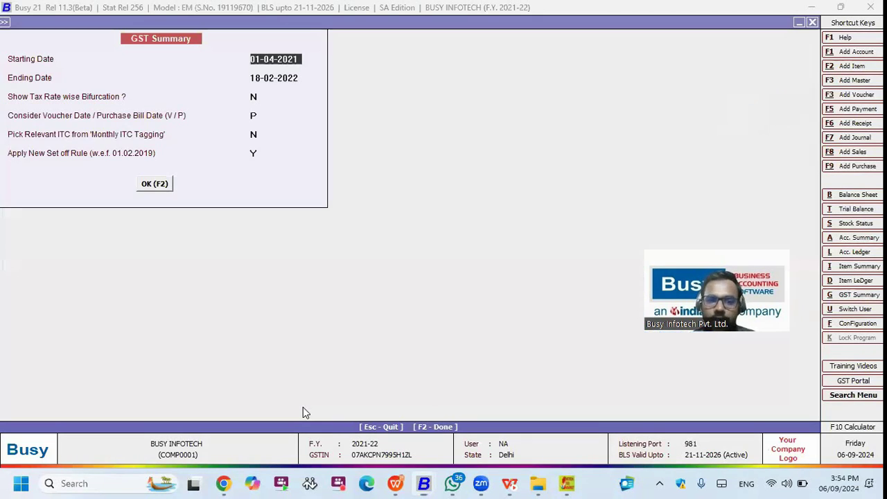
key("F2")
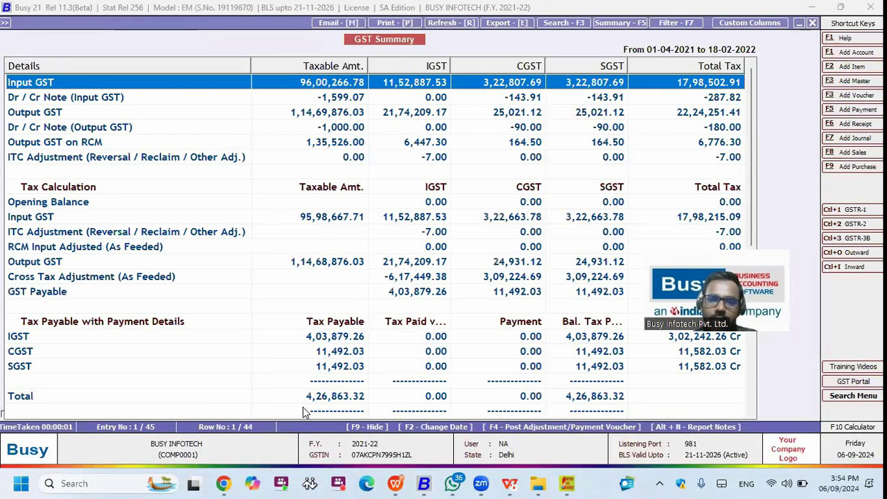
key("F4")
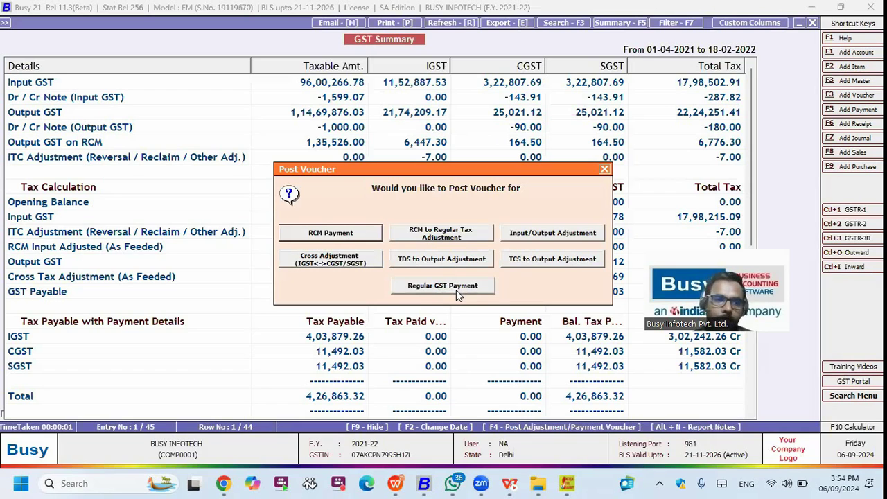
key("Escape")
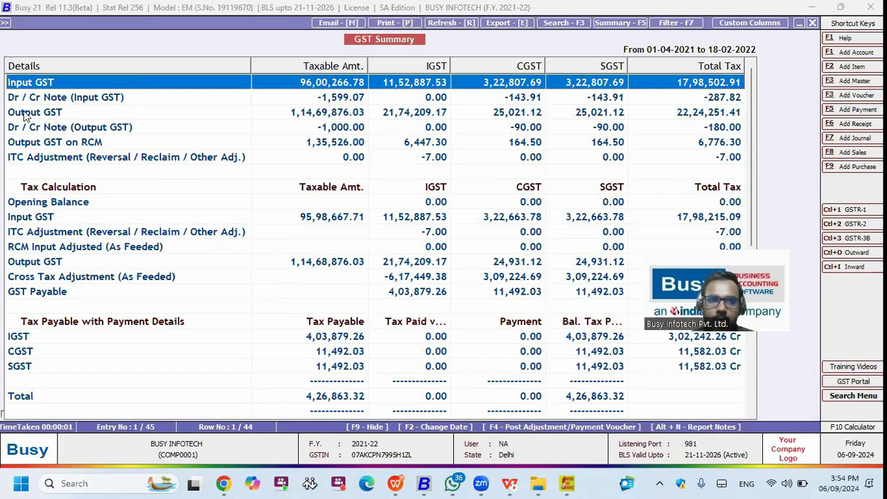
Examine the GST Summary from the input and output GST entries down to GST Payable.
key("Down")
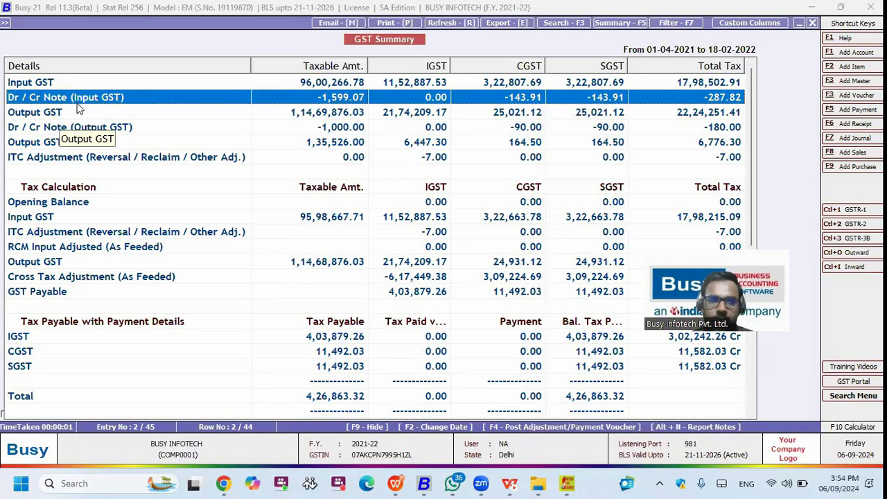
key("Down")
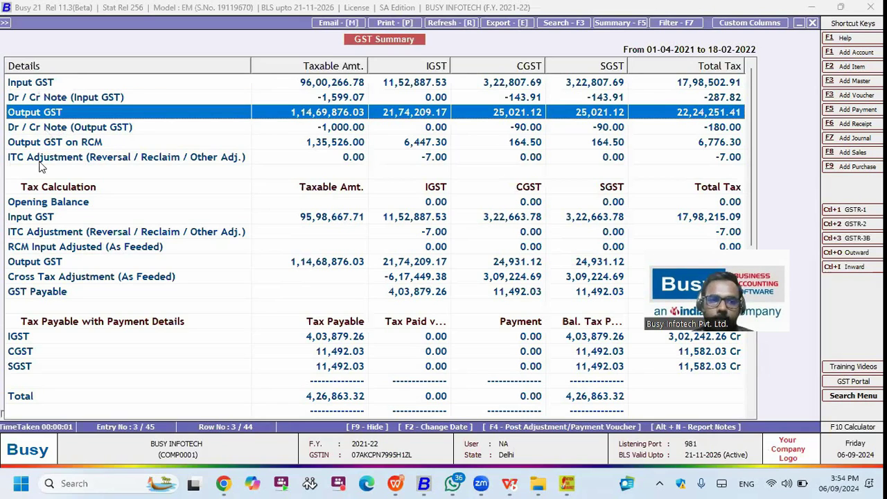
left_click(41, 296)
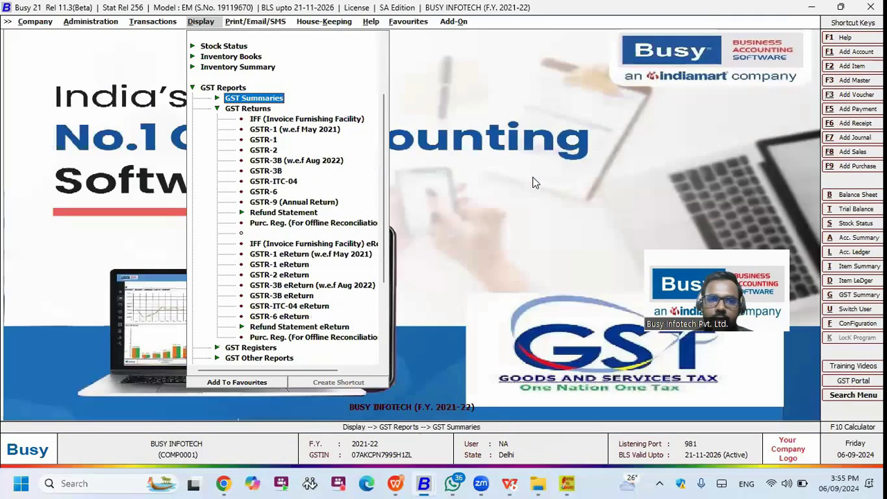
Open Check/Post Consolidated RCM Payable from the GST Misc. Utilities for transactions, and look at its Monthly Basis and Daily Basis choices.
key("Left")
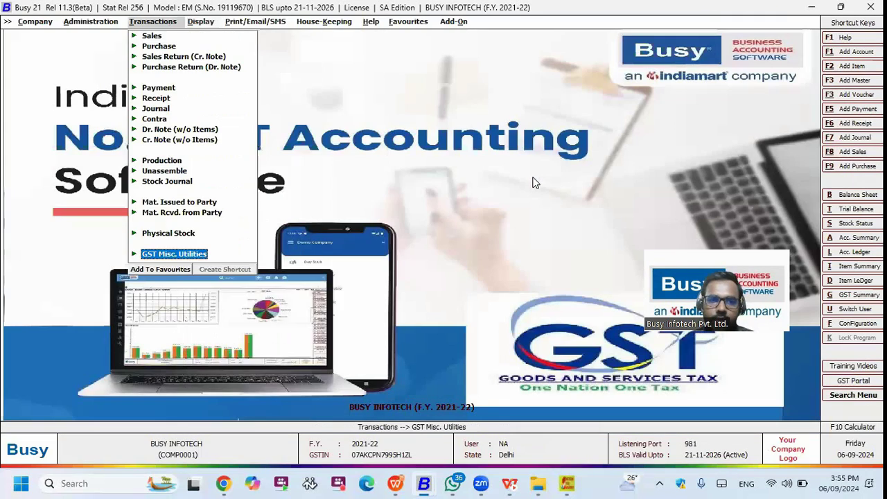
key("Return")
key("Down")
key("Down")
key("Down")
key("Down")
key("Down")
key("Down")
key("Down")
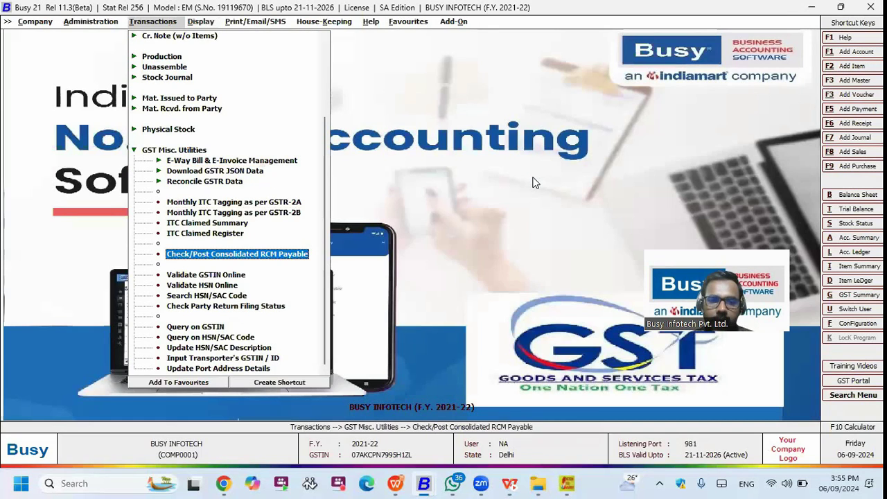
key("Return")
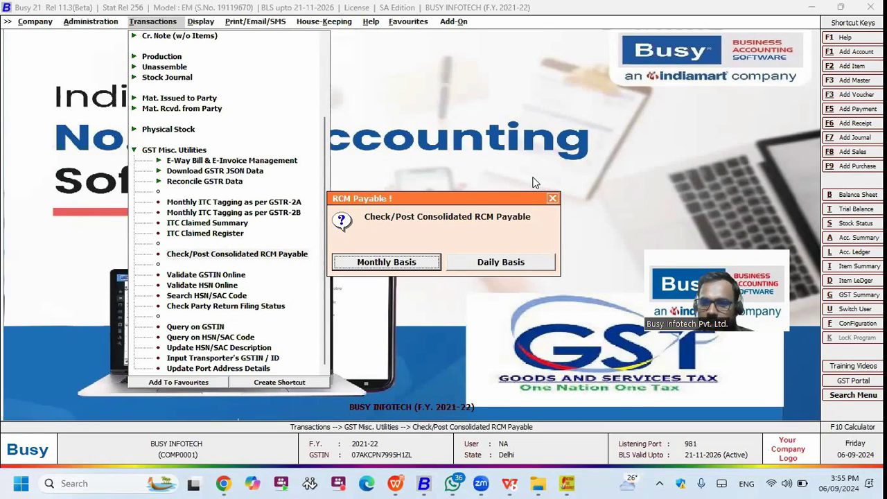
key("Tab")
key("Tab")
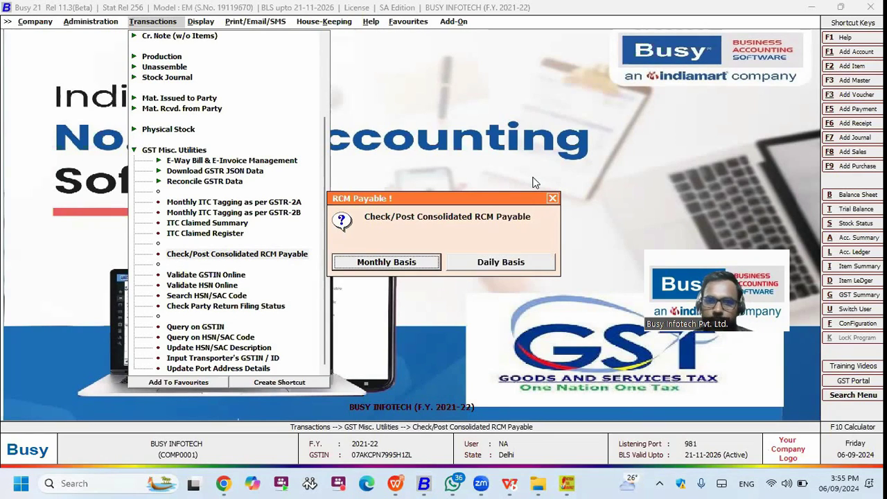